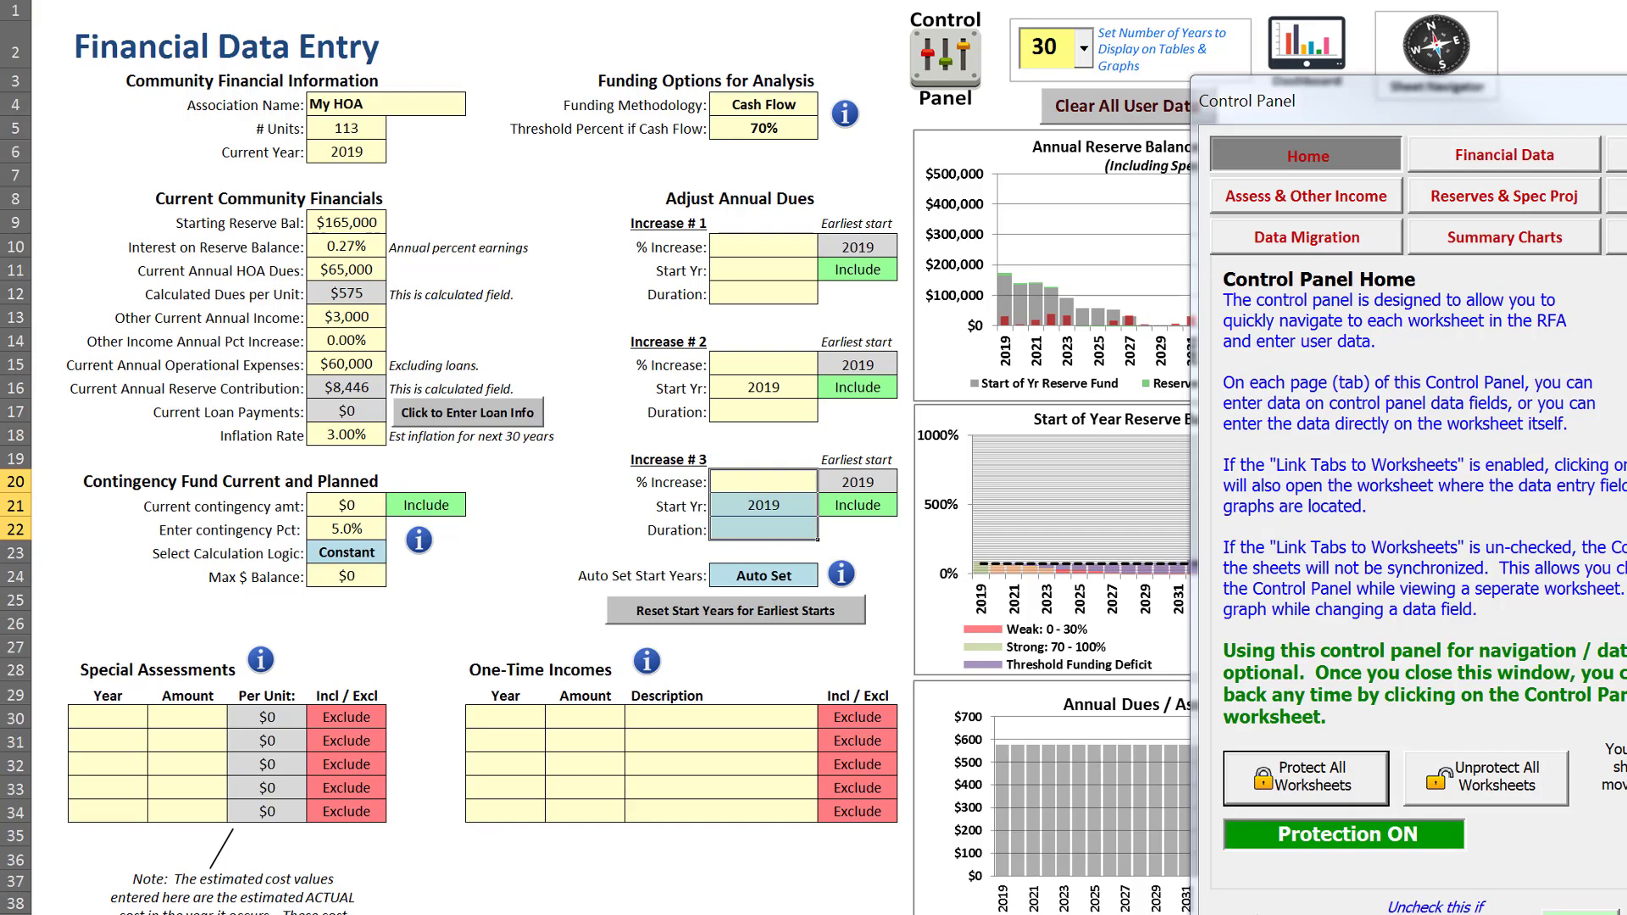
Review the Reserve Items & Spec Projects worksheet, return to the Financial Data sheet and move the Control Panel fully into view
{"action": "key", "text": "ctrl+Page_Down"}
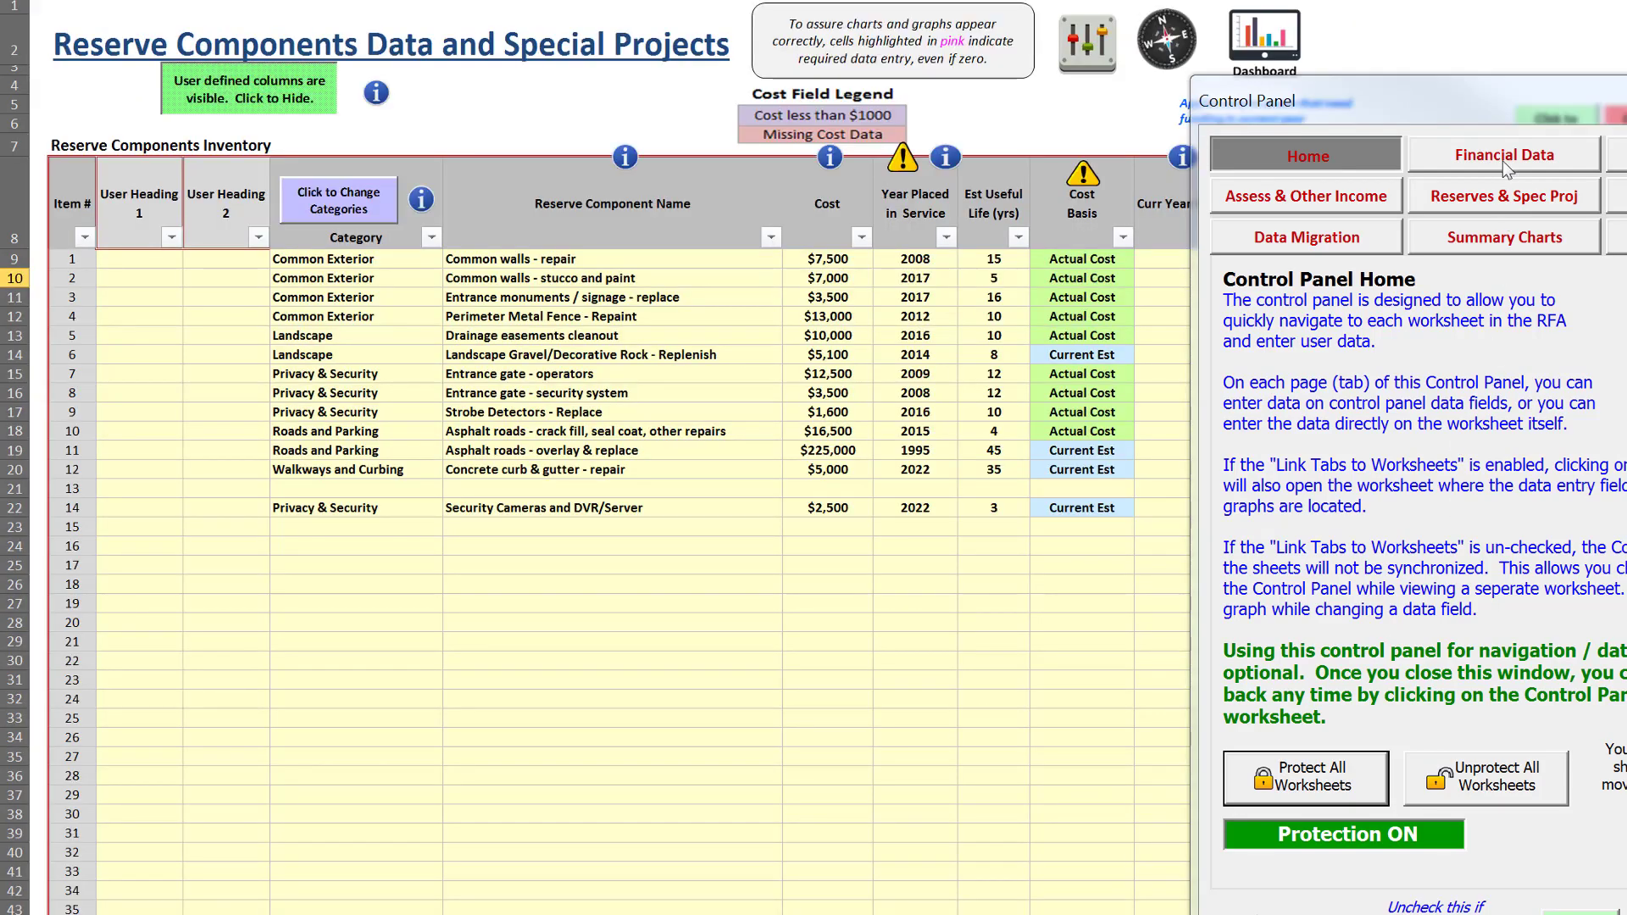
{"action": "left_click", "coordinate": [1505, 109]}
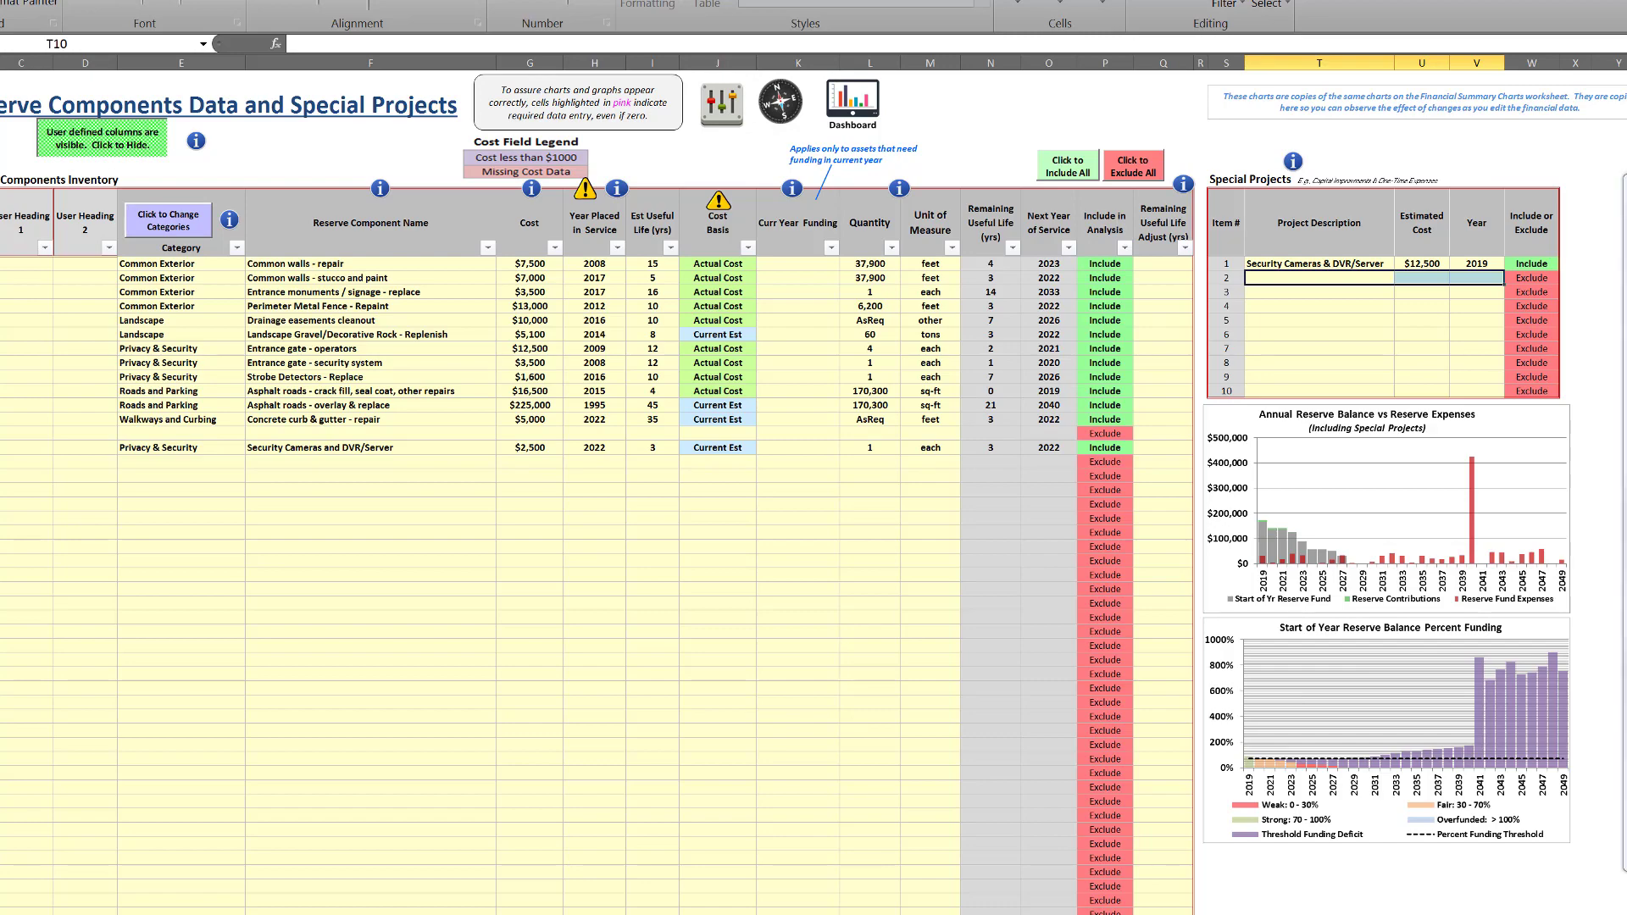
{"action": "left_click", "coordinate": [121, 862]}
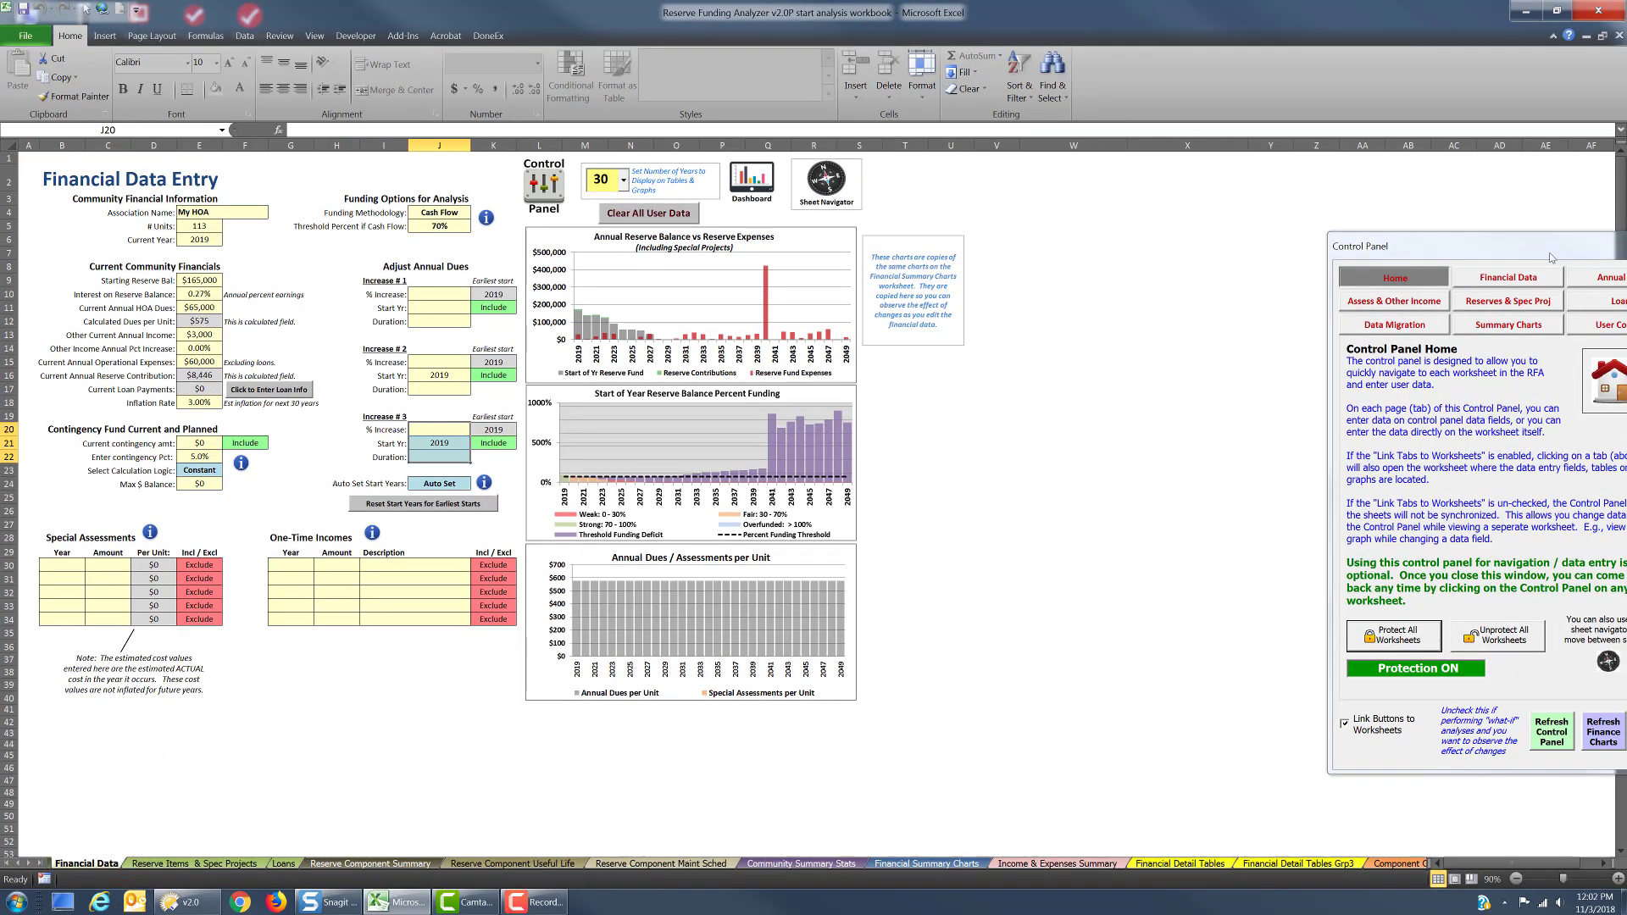
{"action": "left_click_drag", "start_coordinate": [1552, 257], "coordinate": [1199, 219]}
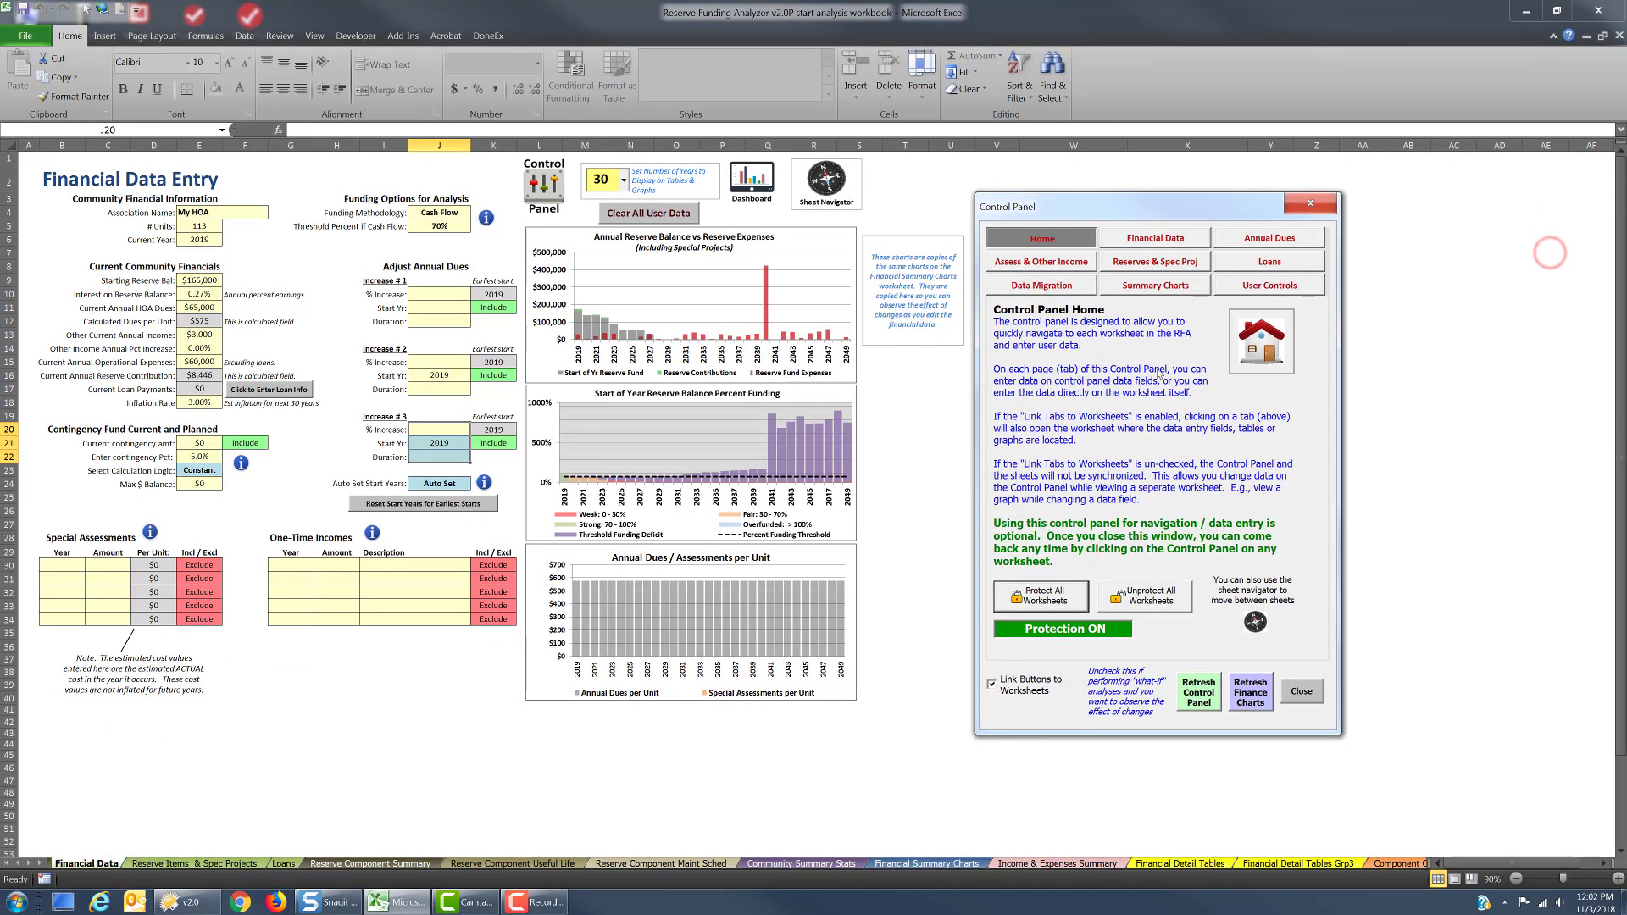
Fill in Increase # 1 of the annual dues with a 3% increase, start year 2019 and a duration of 30 years
{"action": "mouse_move", "coordinate": [703, 595]}
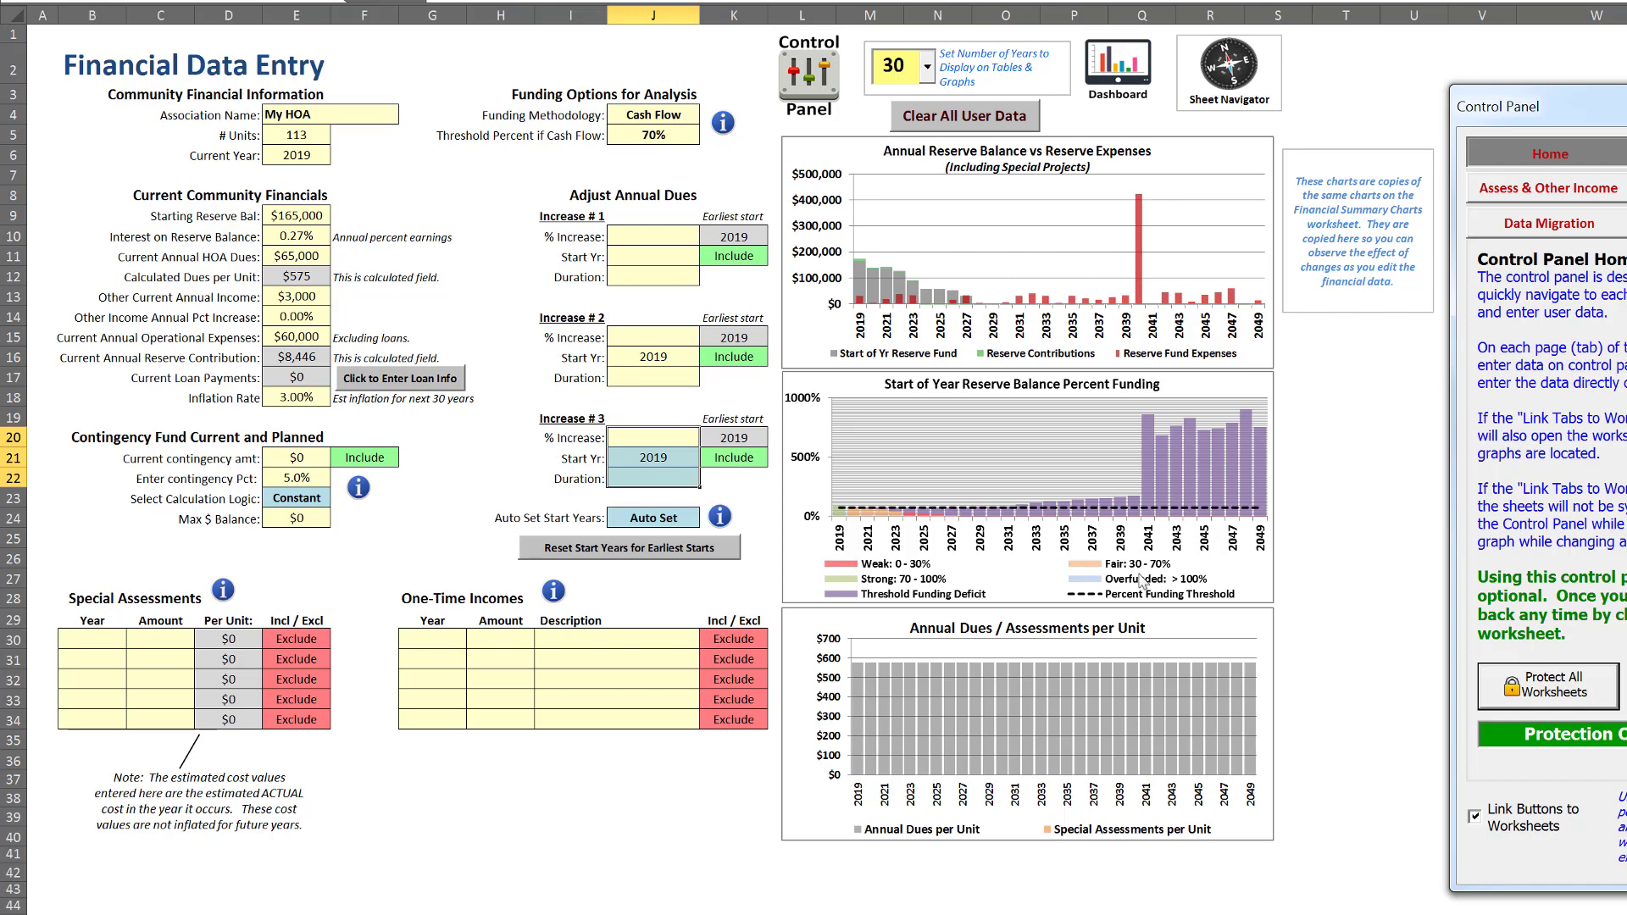
{"action": "left_click", "coordinate": [646, 233]}
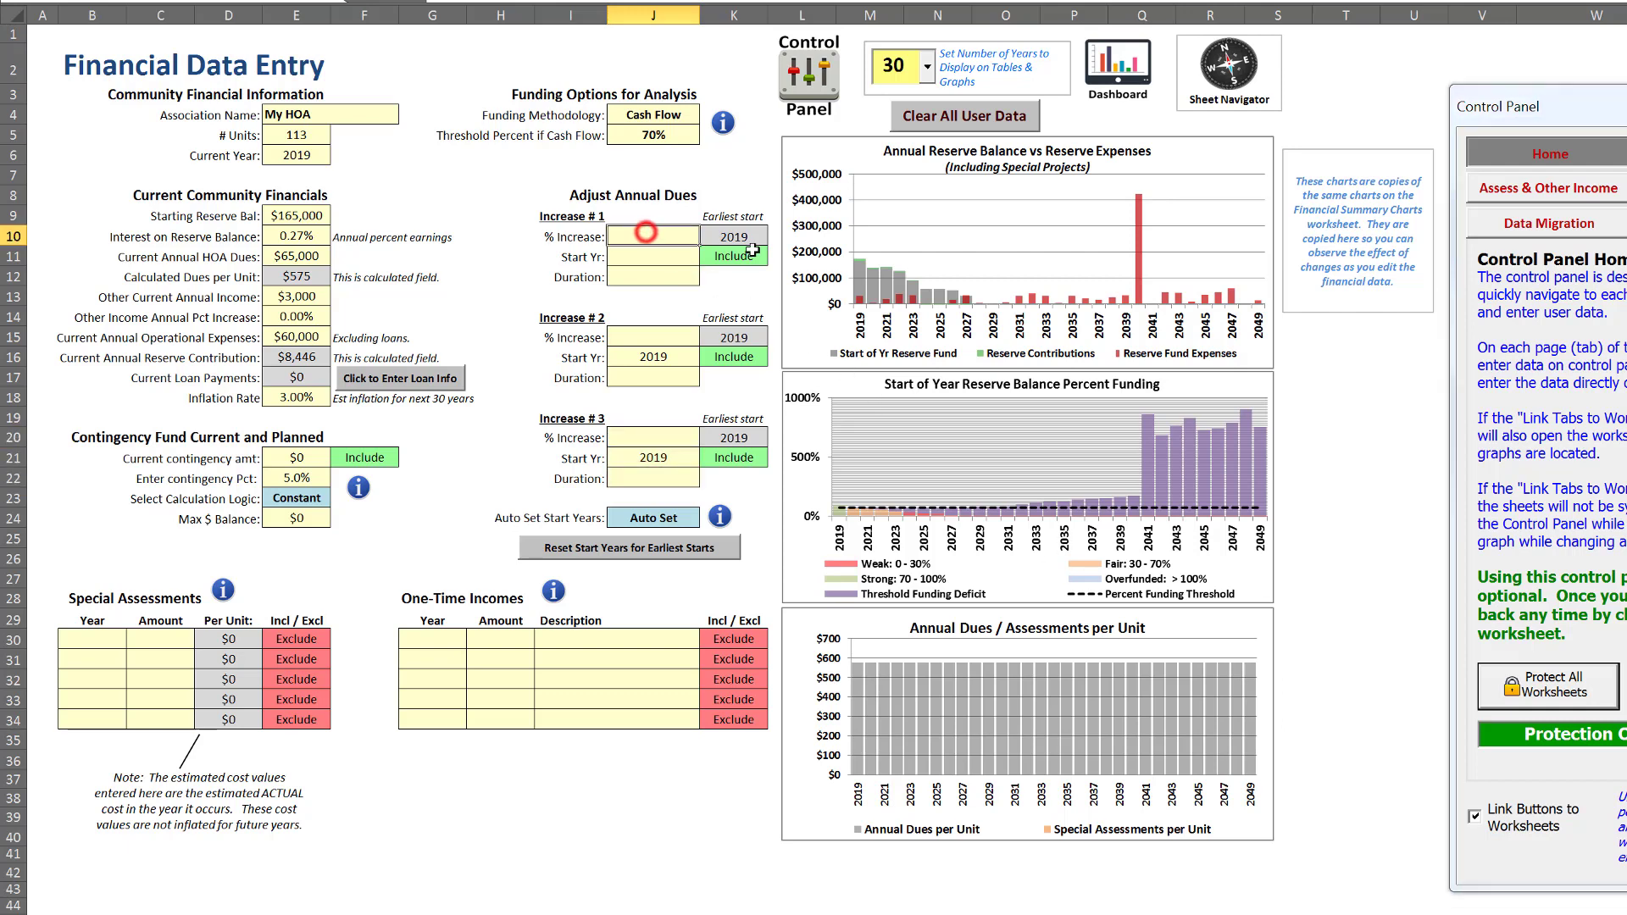
{"action": "type", "text": "3"}
{"action": "left_click", "coordinate": [667, 257]}
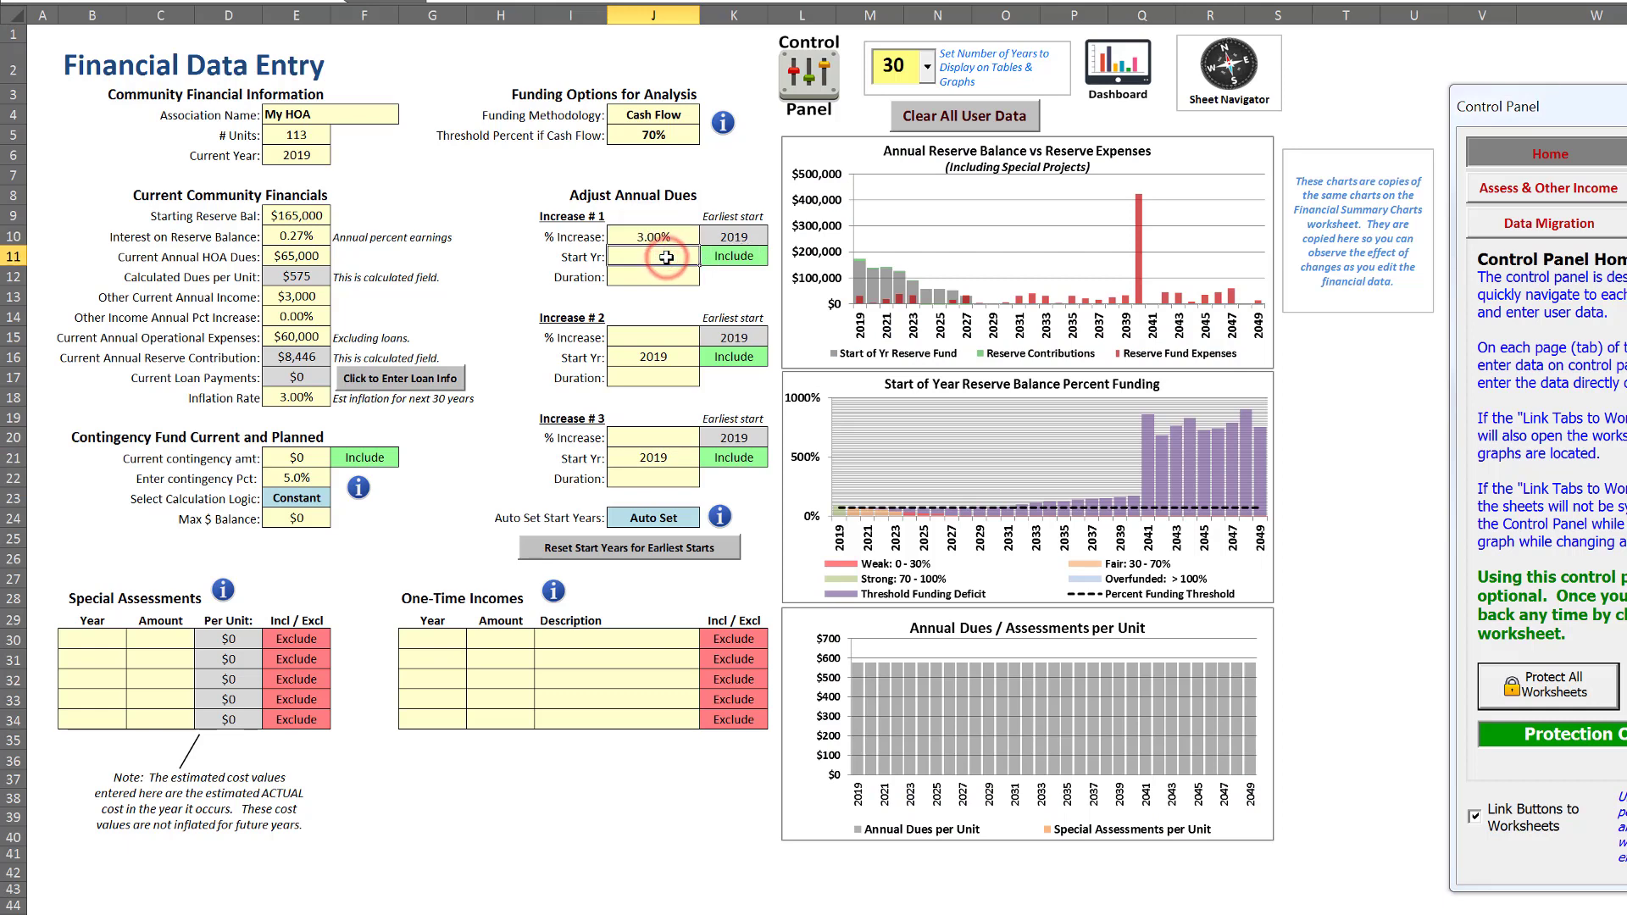
{"action": "type", "text": "2019"}
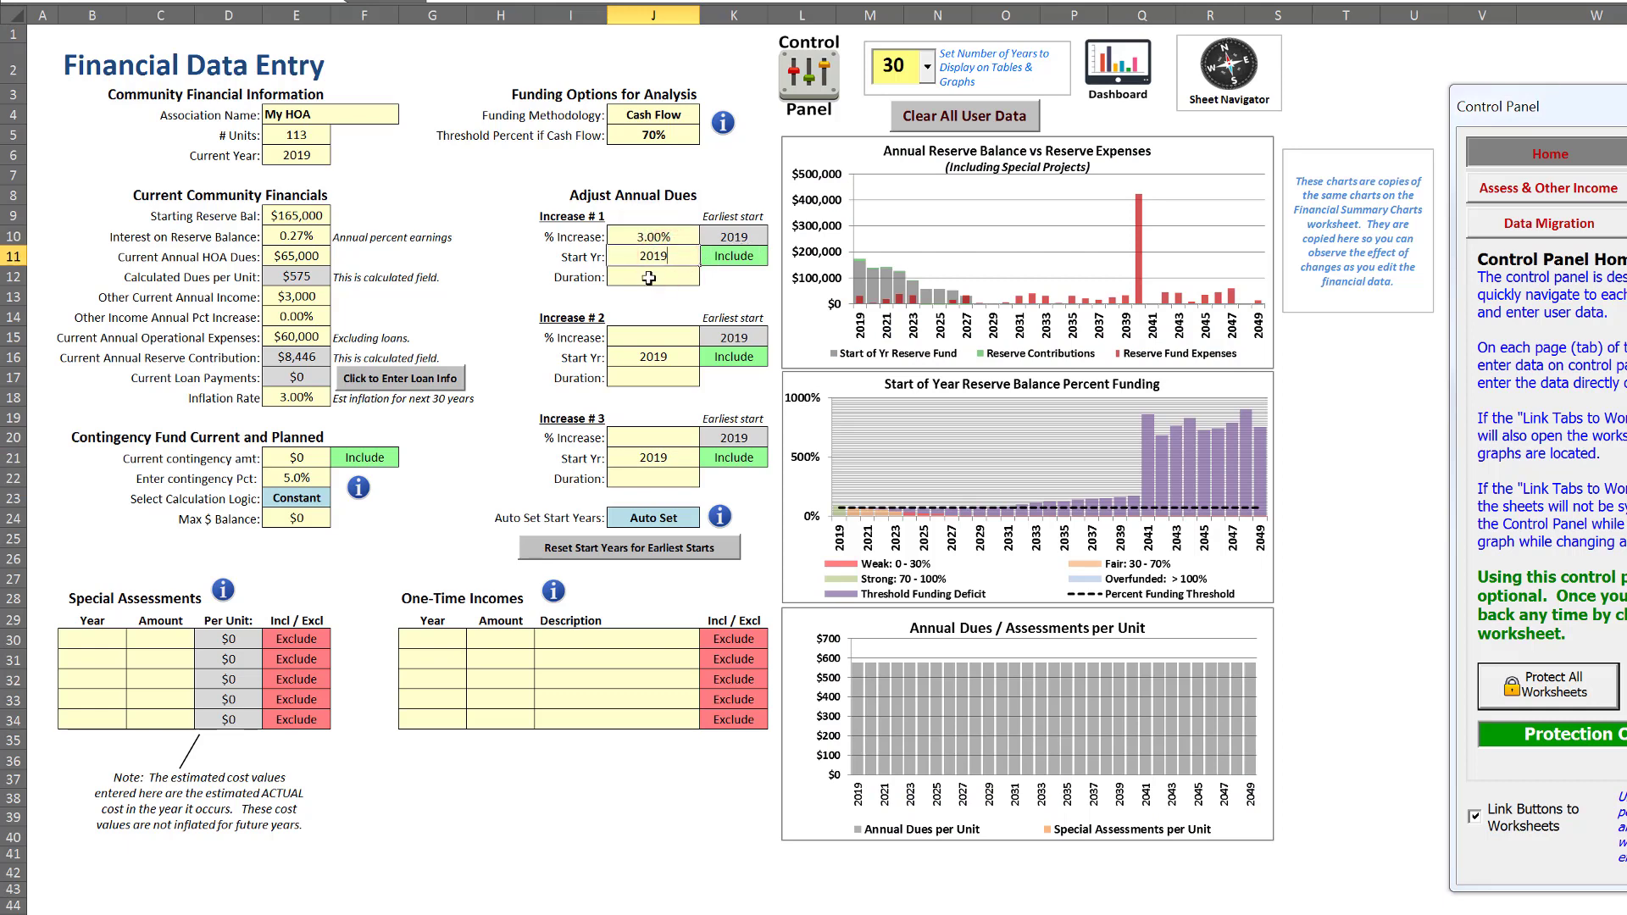
{"action": "left_click", "coordinate": [649, 278]}
{"action": "type", "text": "30"}
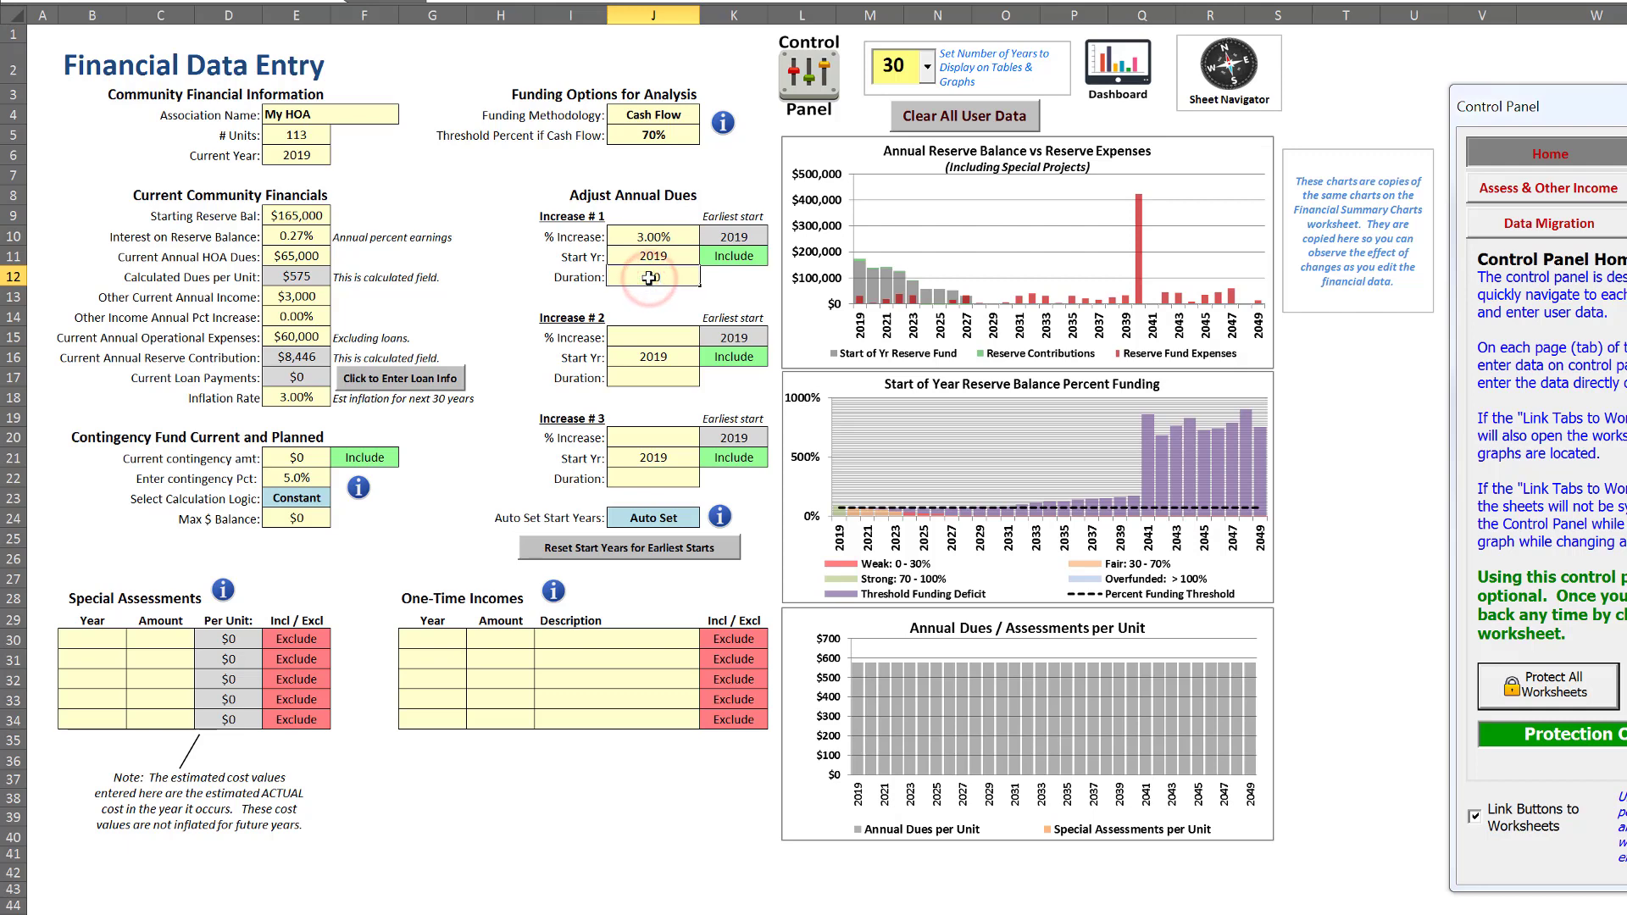
{"action": "key", "text": "Return"}
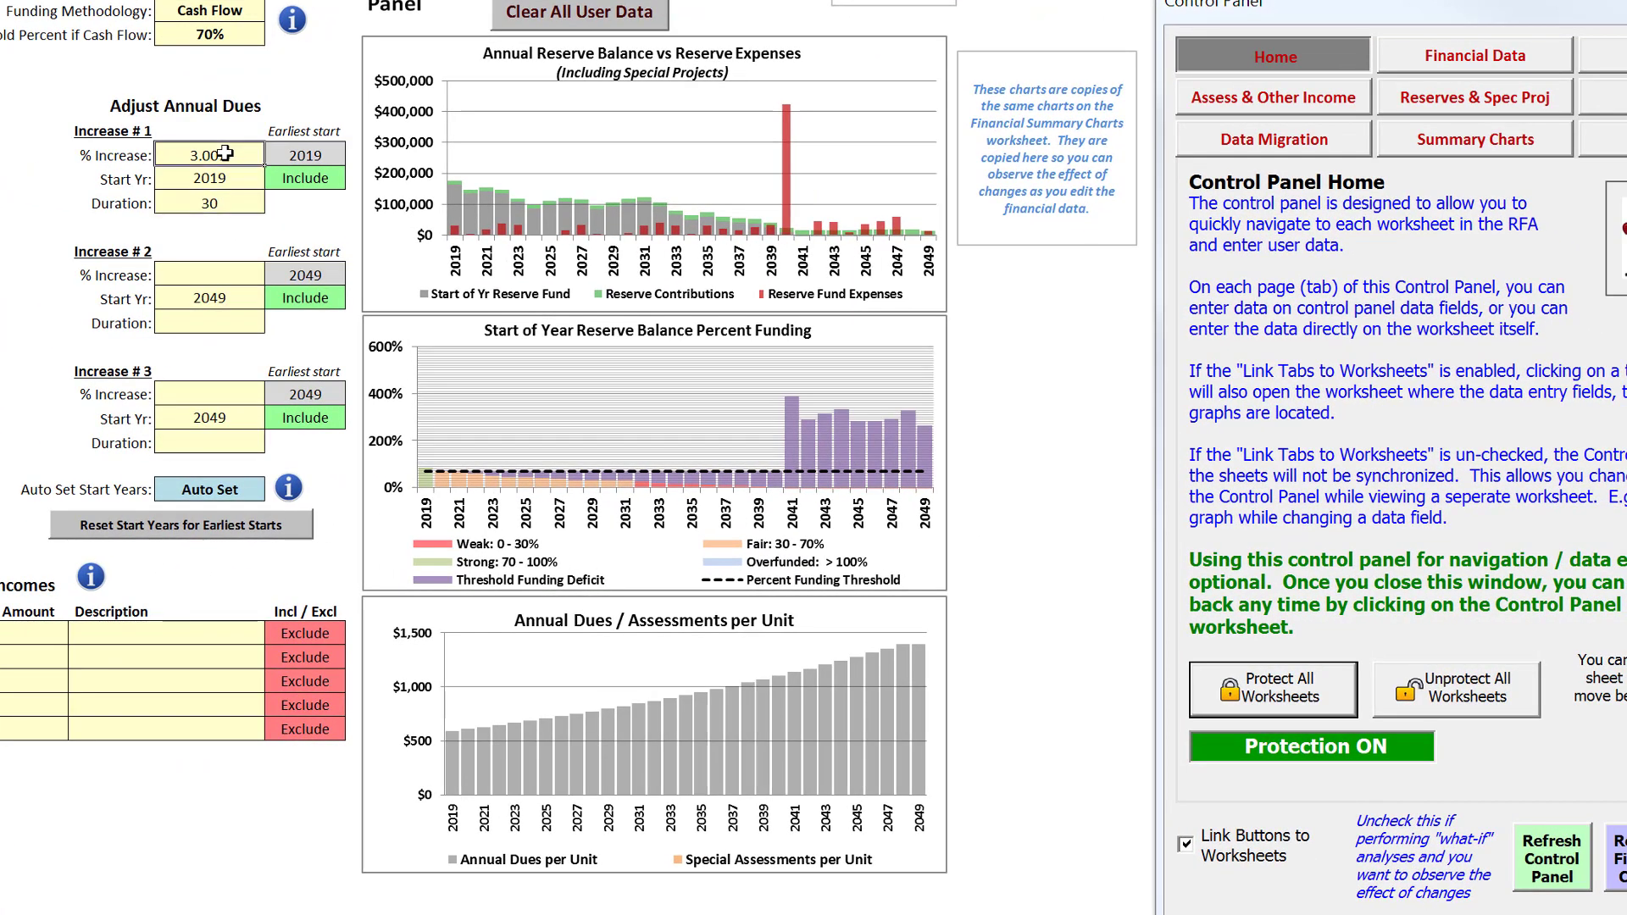
Try a 5% annual dues increase for Increase # 1 over the 30-year duration
{"action": "left_click", "coordinate": [666, 237]}
{"action": "type", "text": "5"}
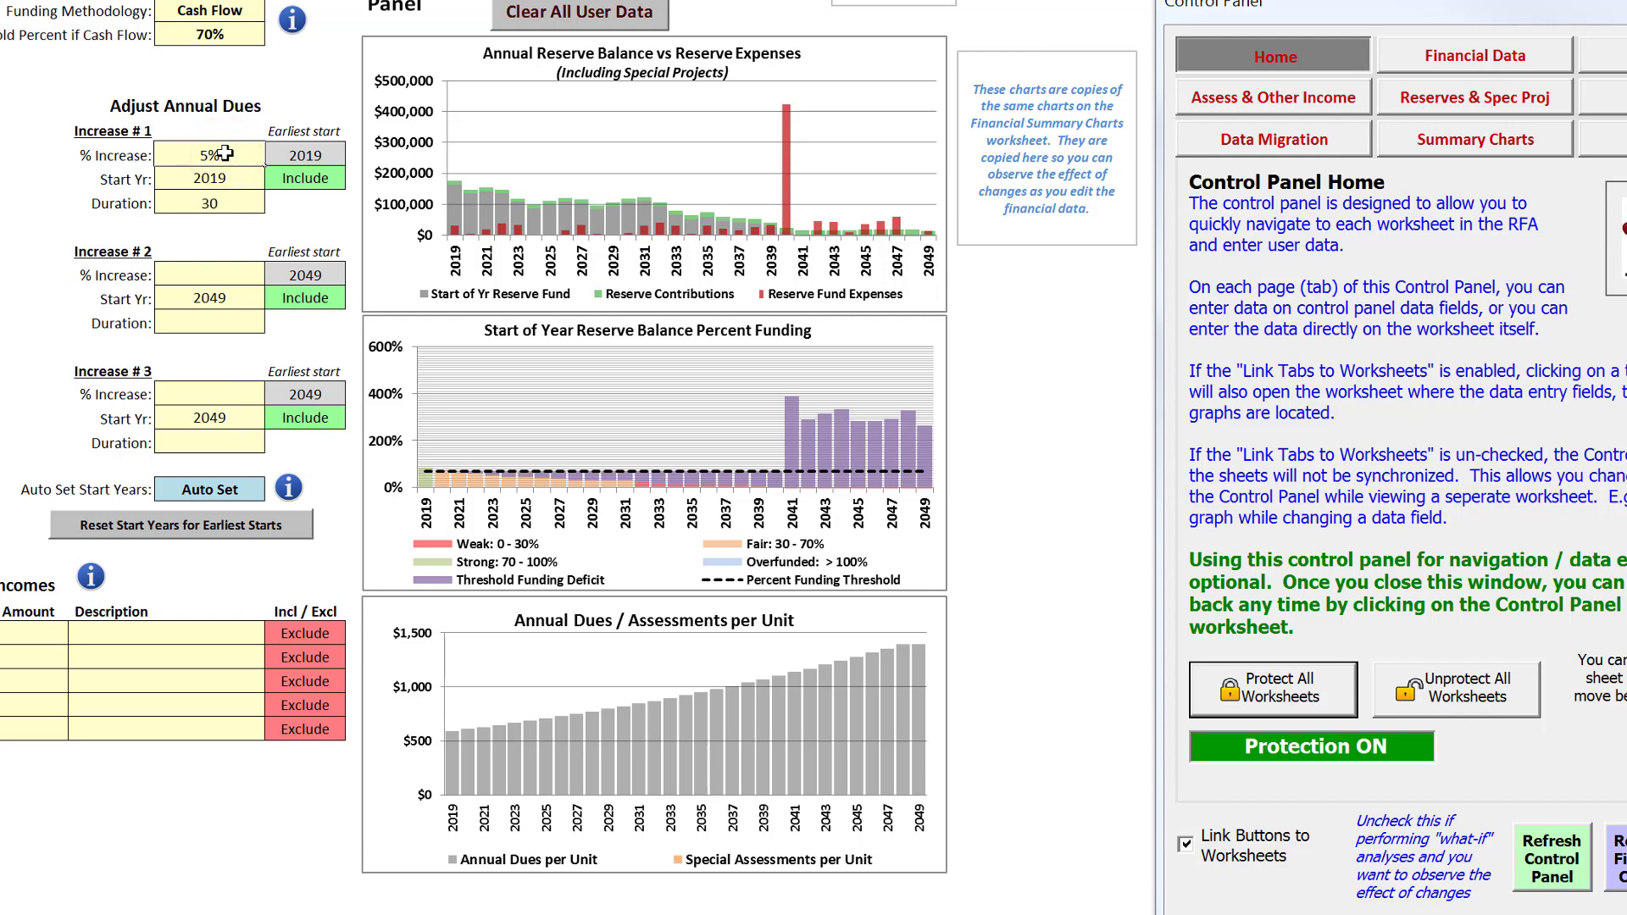
{"action": "key", "text": "Return"}
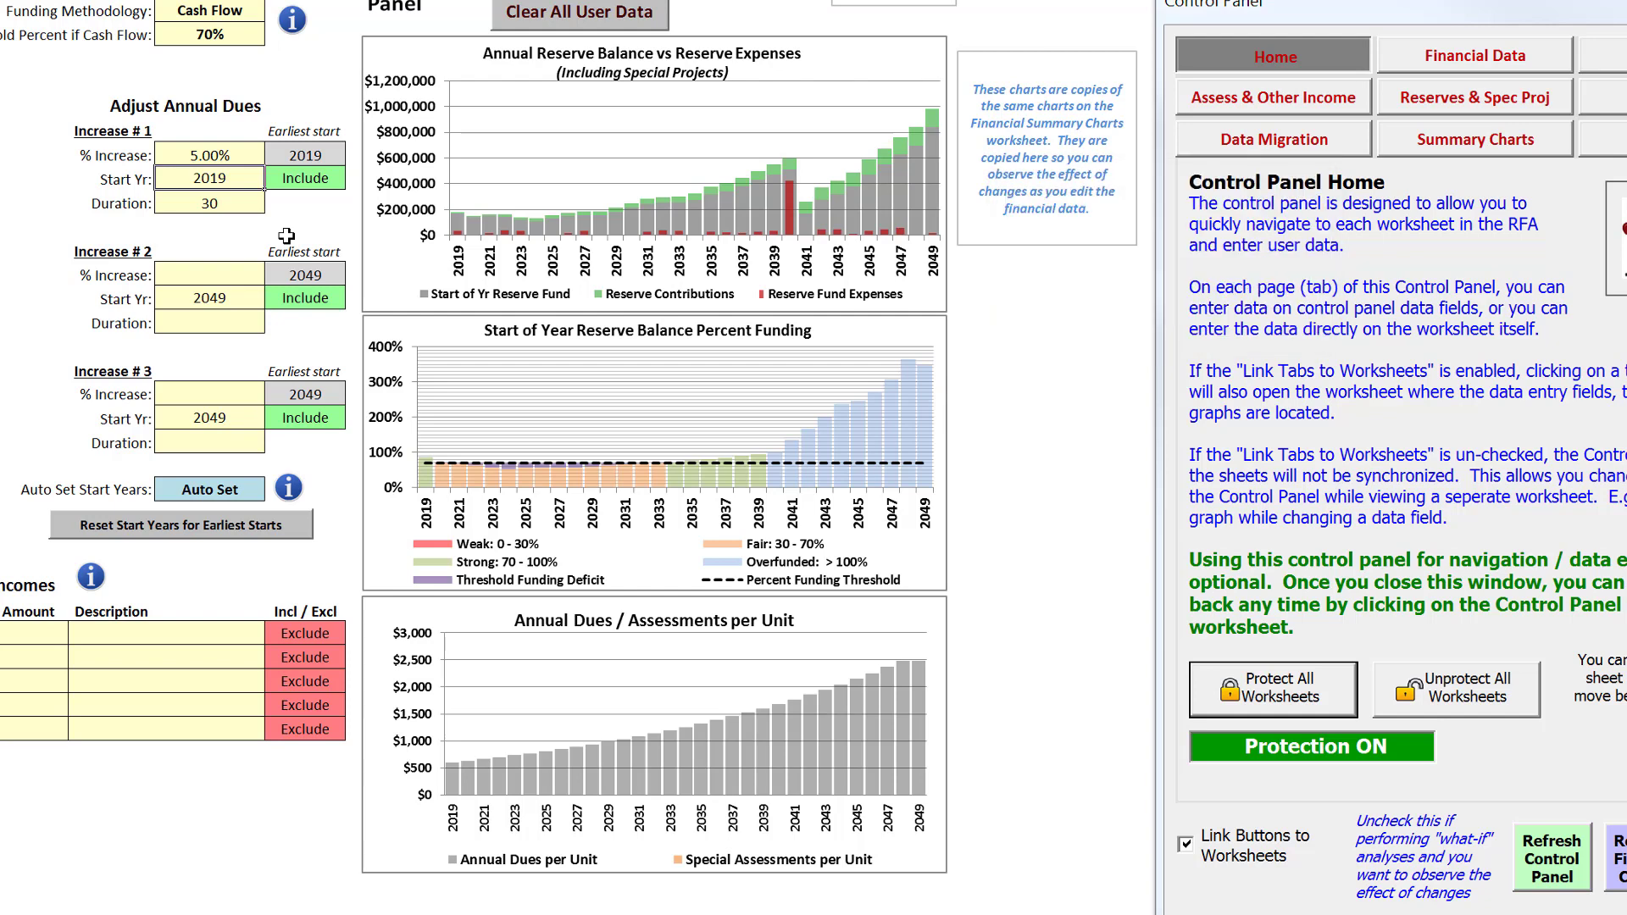
Set the percent increase of Increase # 1 to 4%
{"action": "left_click", "coordinate": [225, 148]}
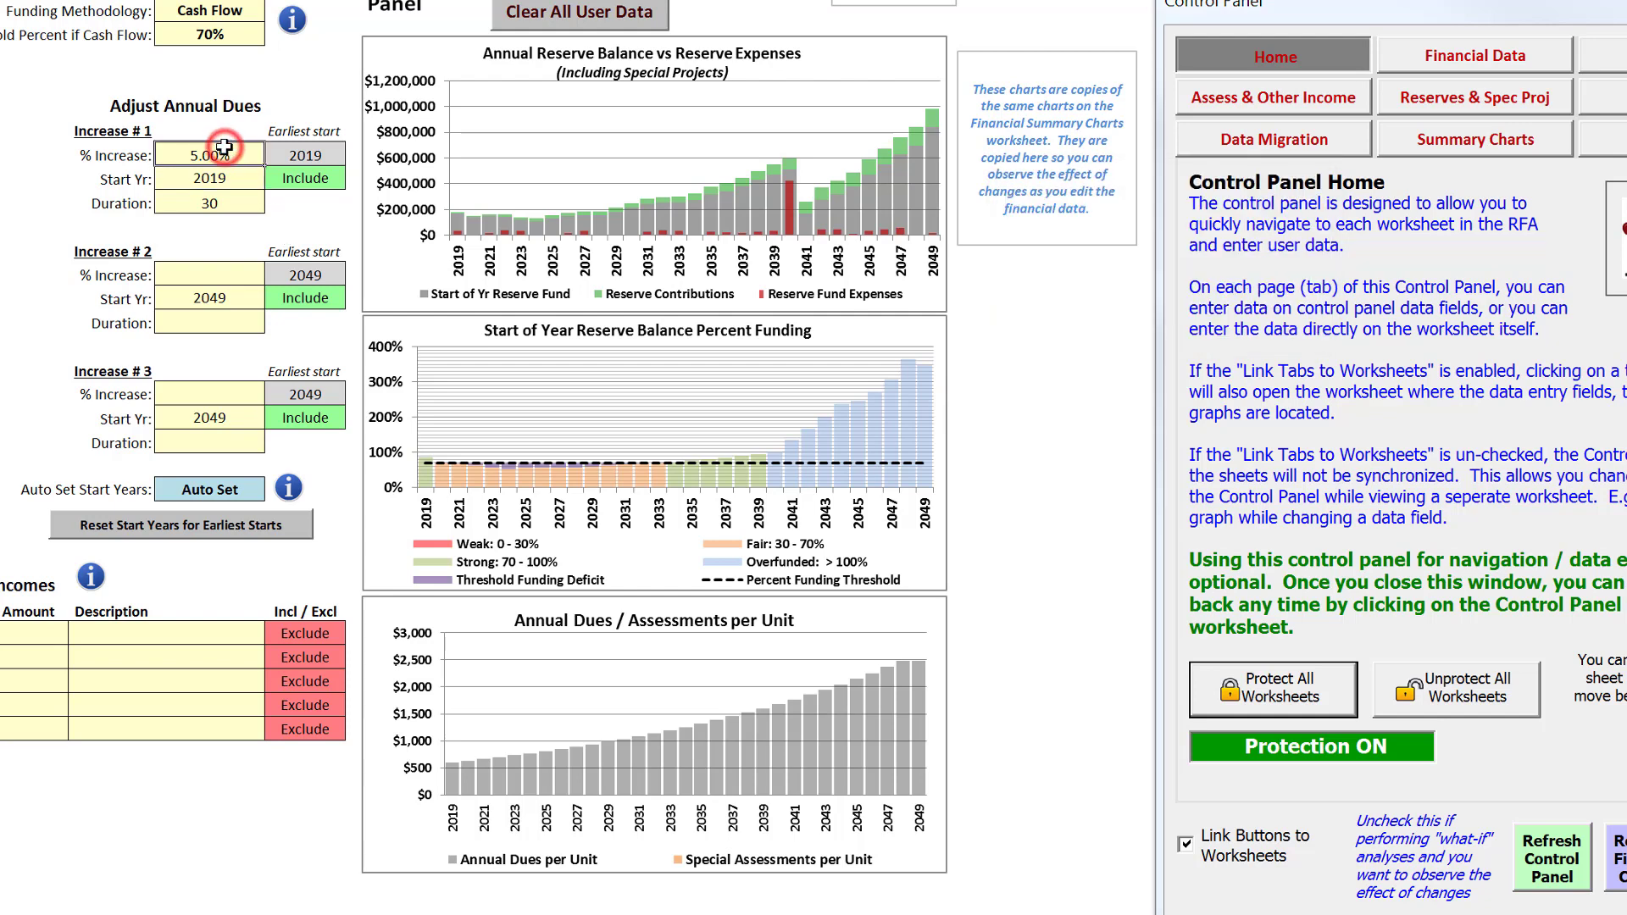
{"action": "type", "text": "4"}
{"action": "key", "text": "Return"}
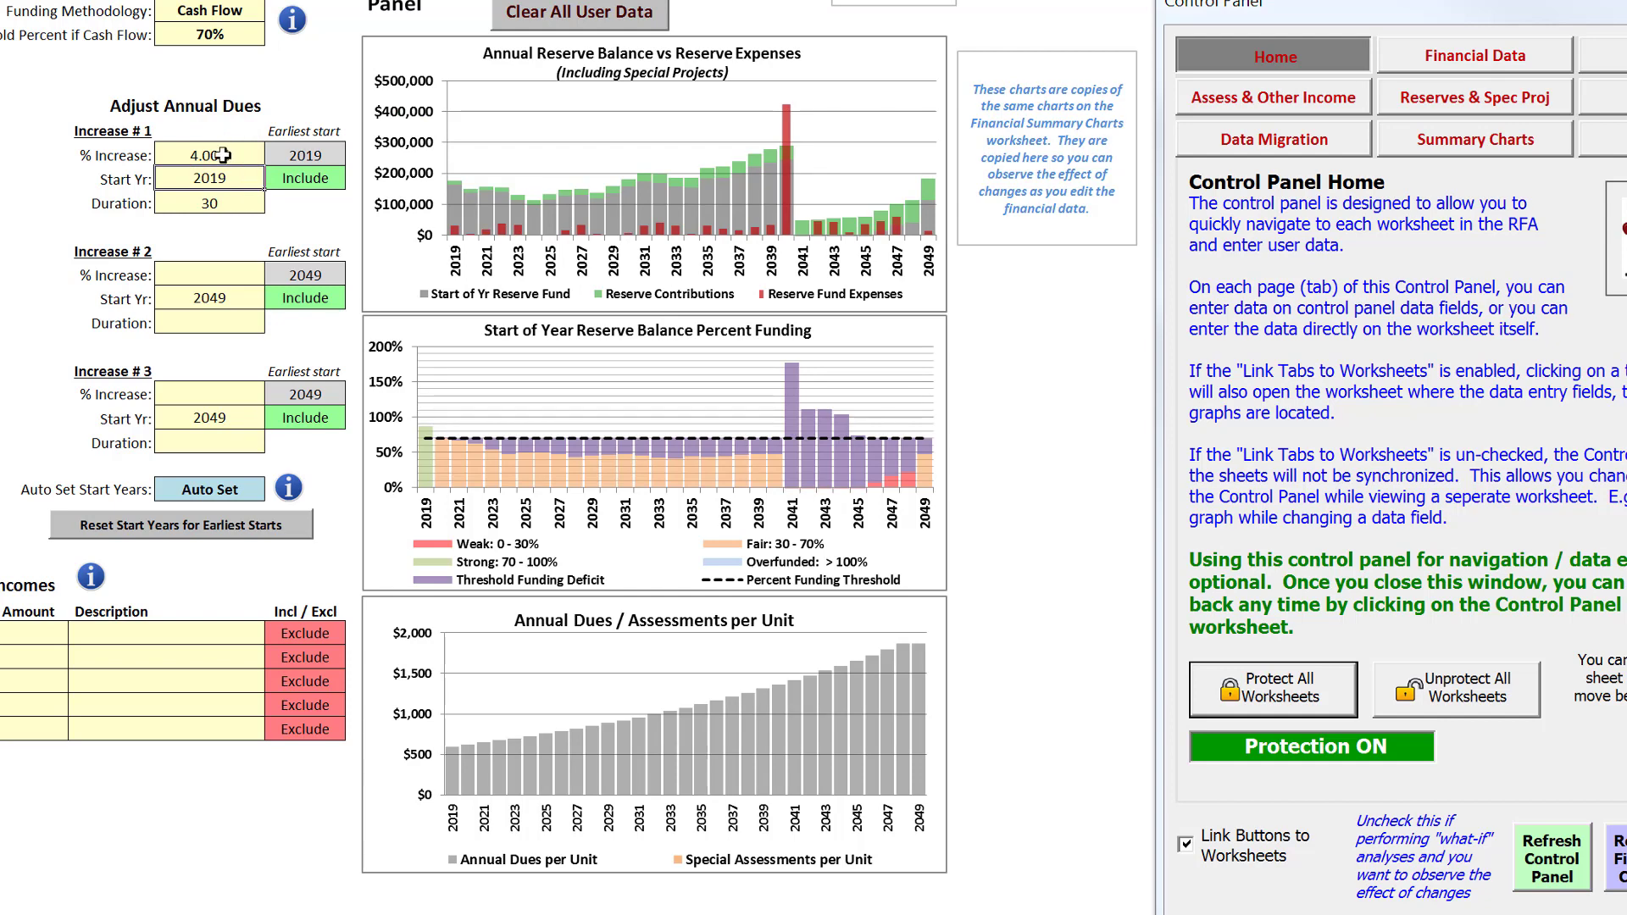
Set Increase # 1 to a 5% increase with a duration of 10 years
{"action": "left_click", "coordinate": [222, 155]}
{"action": "left_click", "coordinate": [223, 155]}
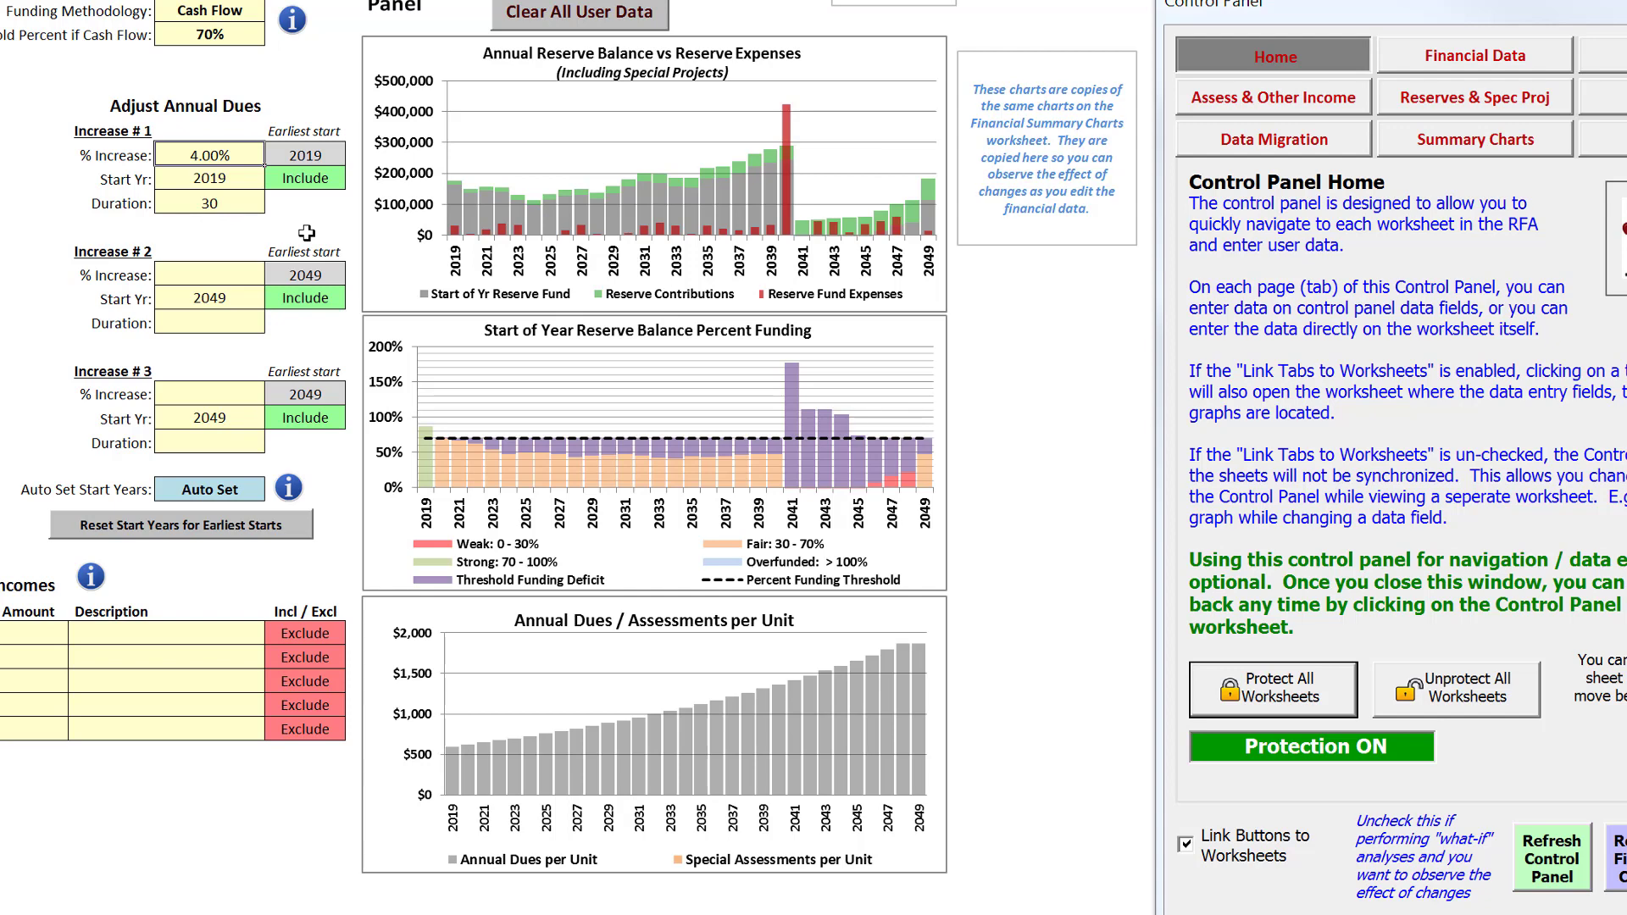
{"action": "left_click", "coordinate": [219, 154]}
{"action": "type", "text": "5"}
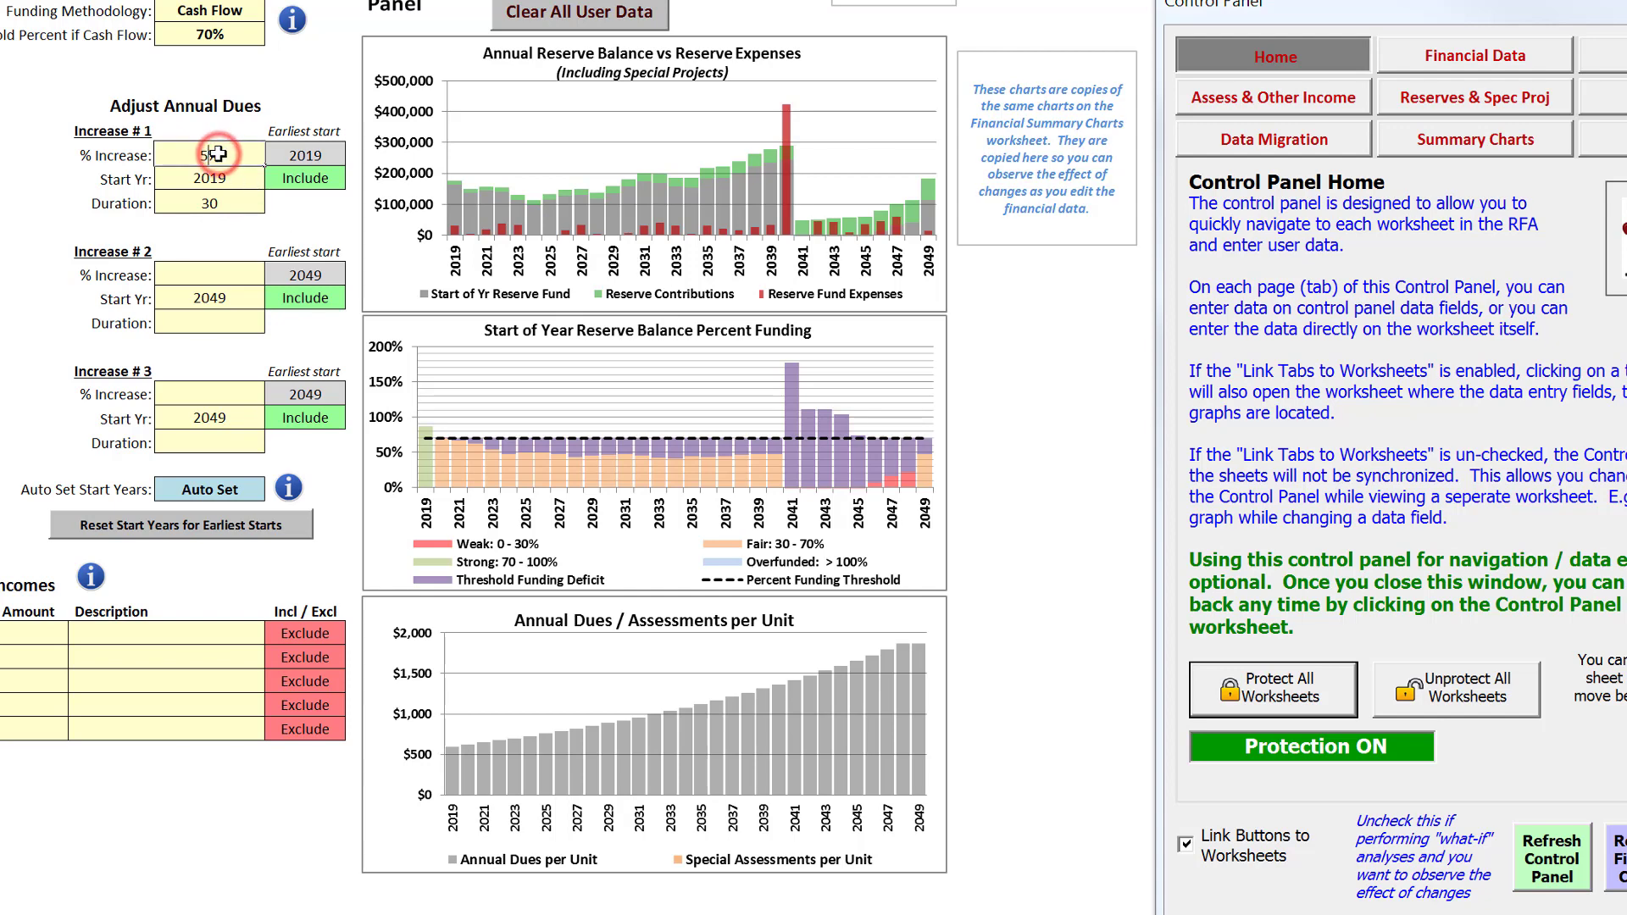
{"action": "left_click", "coordinate": [213, 203]}
{"action": "type", "text": "10"}
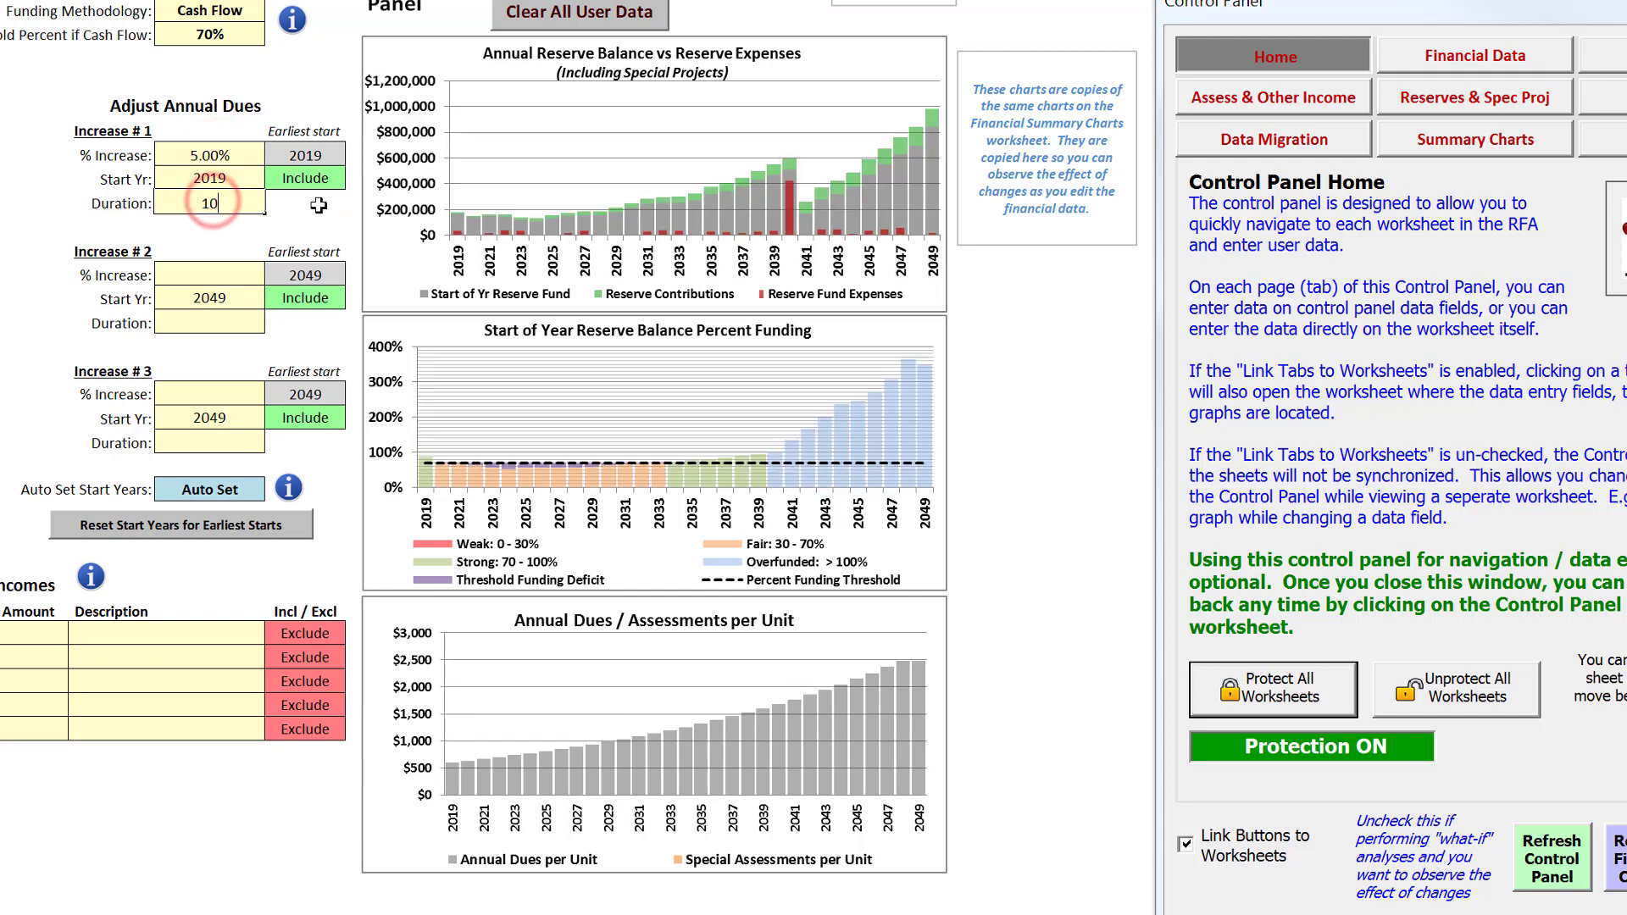
Fill in Increase # 2 with a 4% increase and a duration of 10 years
{"action": "left_click", "coordinate": [227, 276]}
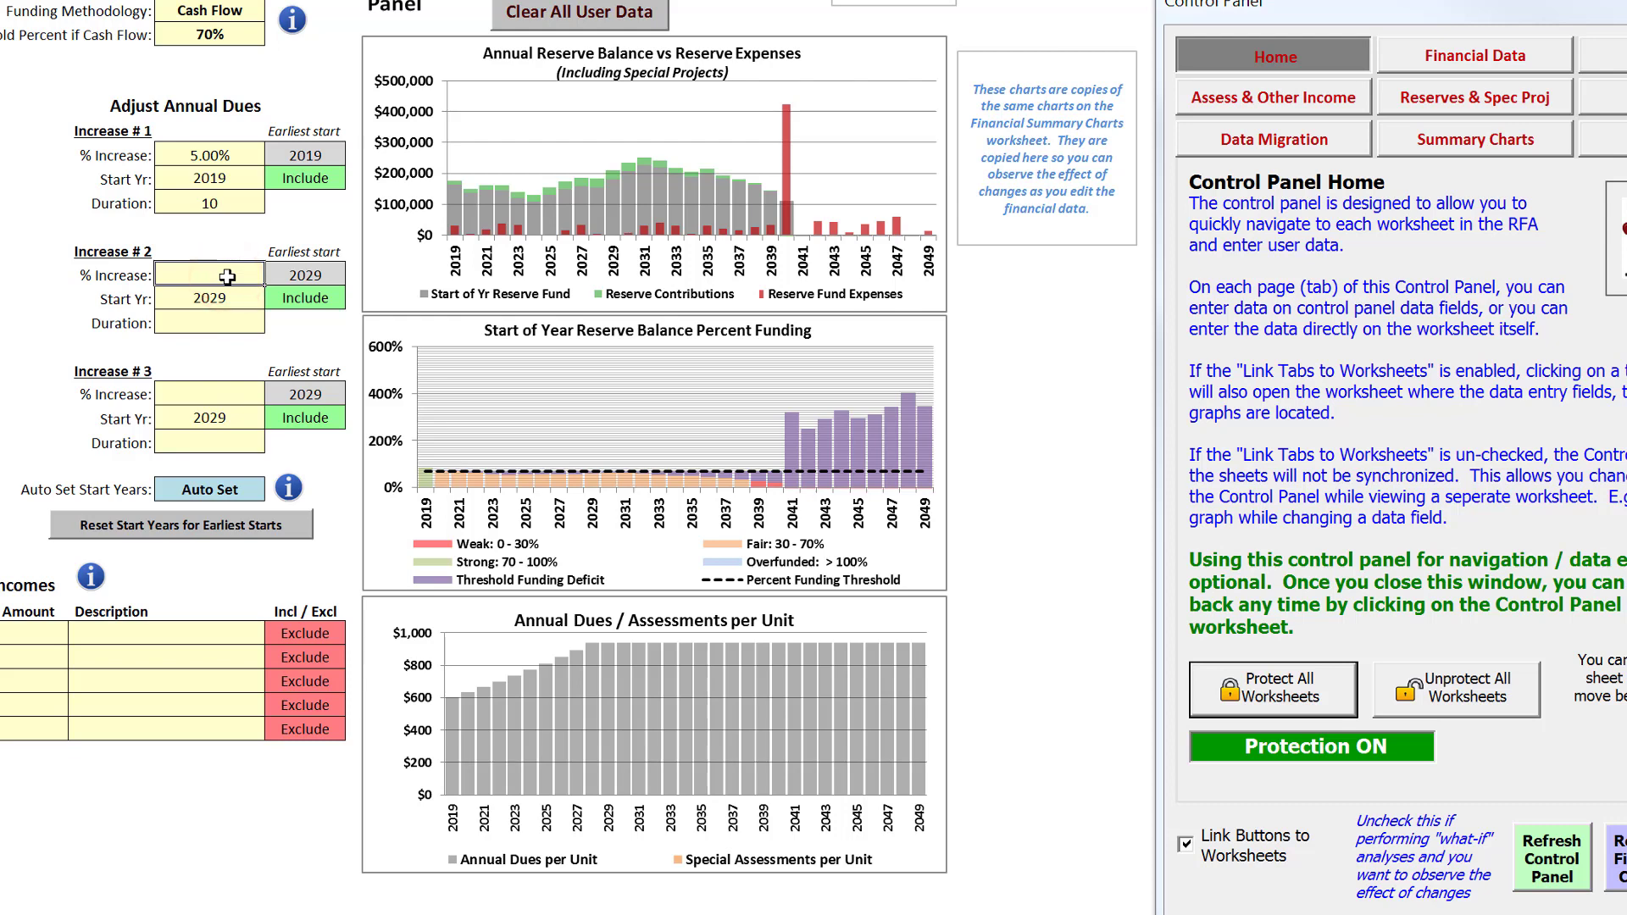
{"action": "type", "text": "4"}
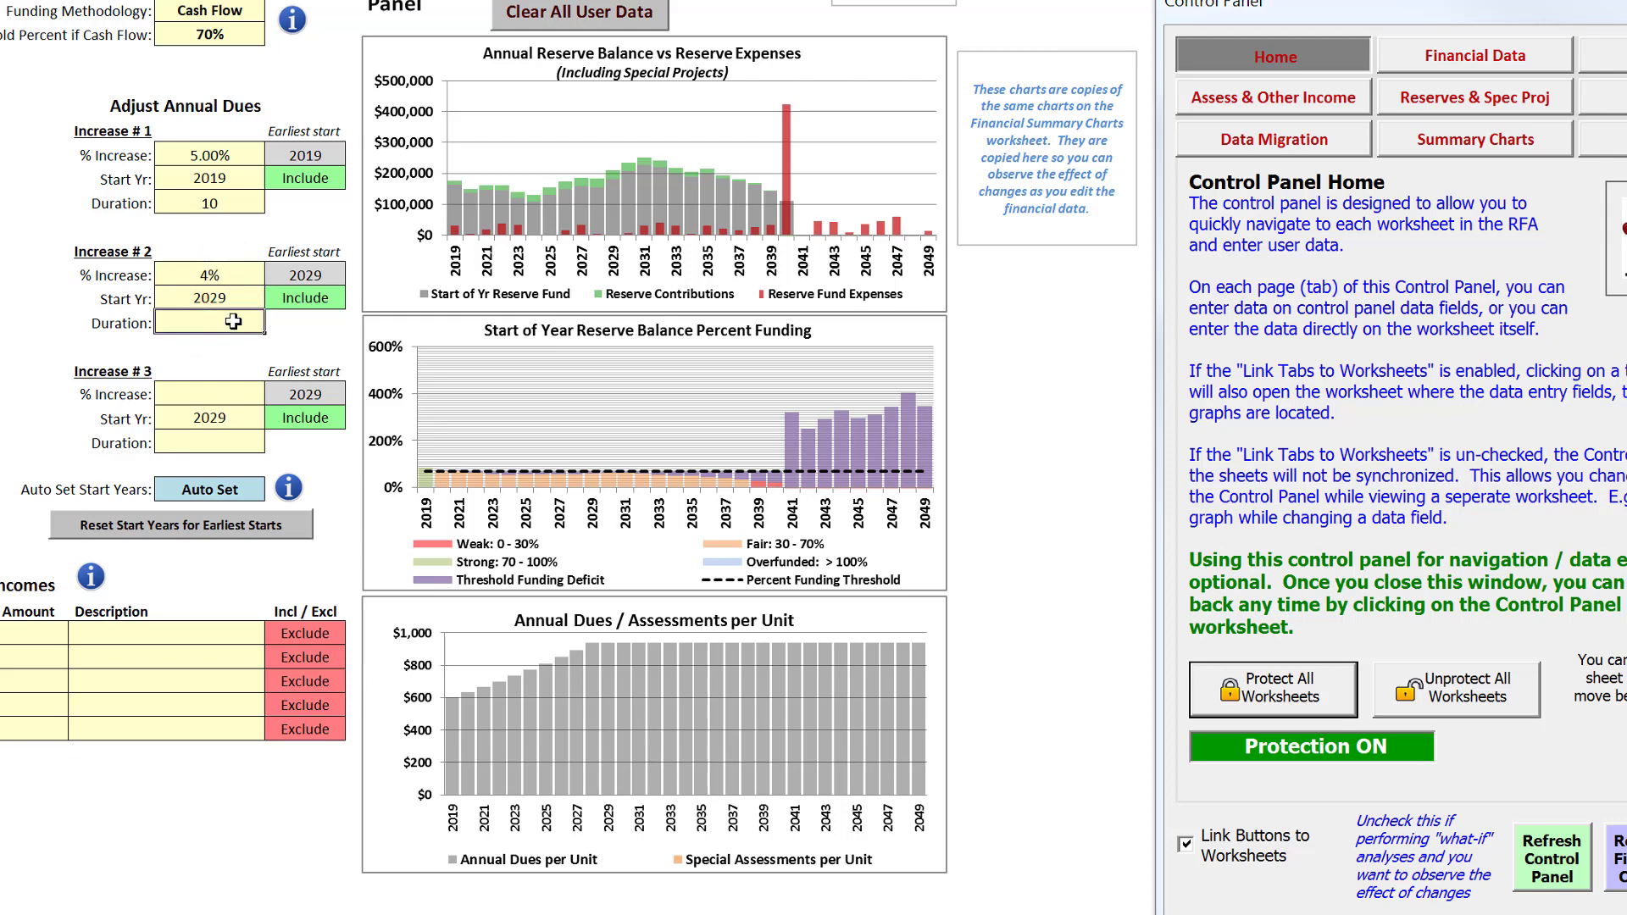
{"action": "left_click", "coordinate": [233, 322]}
{"action": "type", "text": "10"}
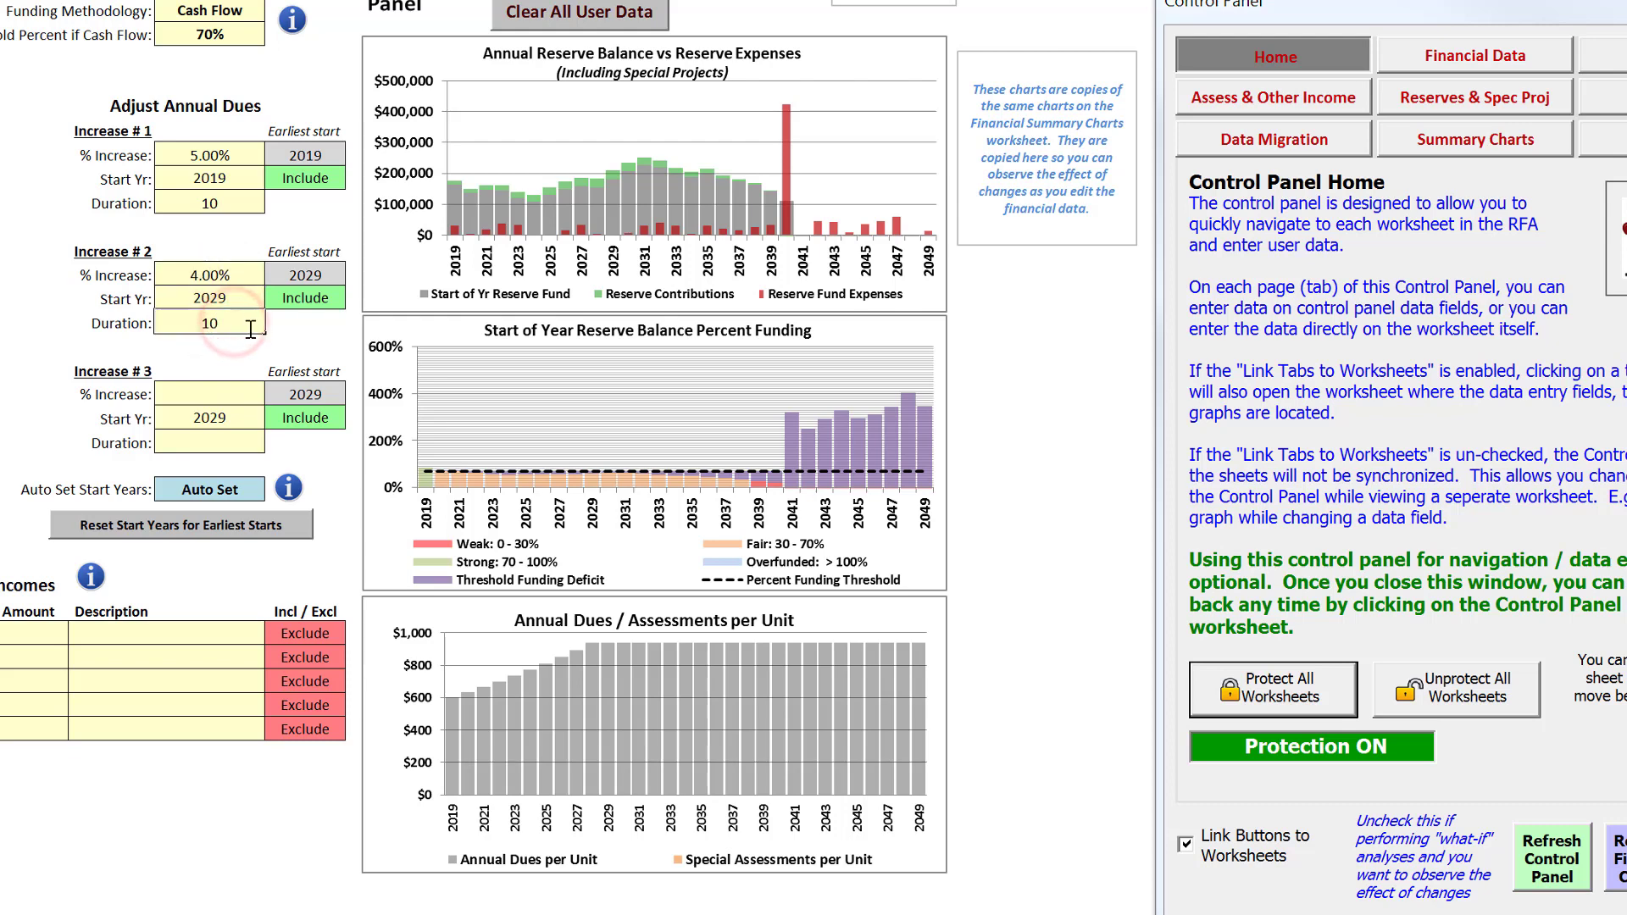
{"action": "left_click", "coordinate": [313, 329]}
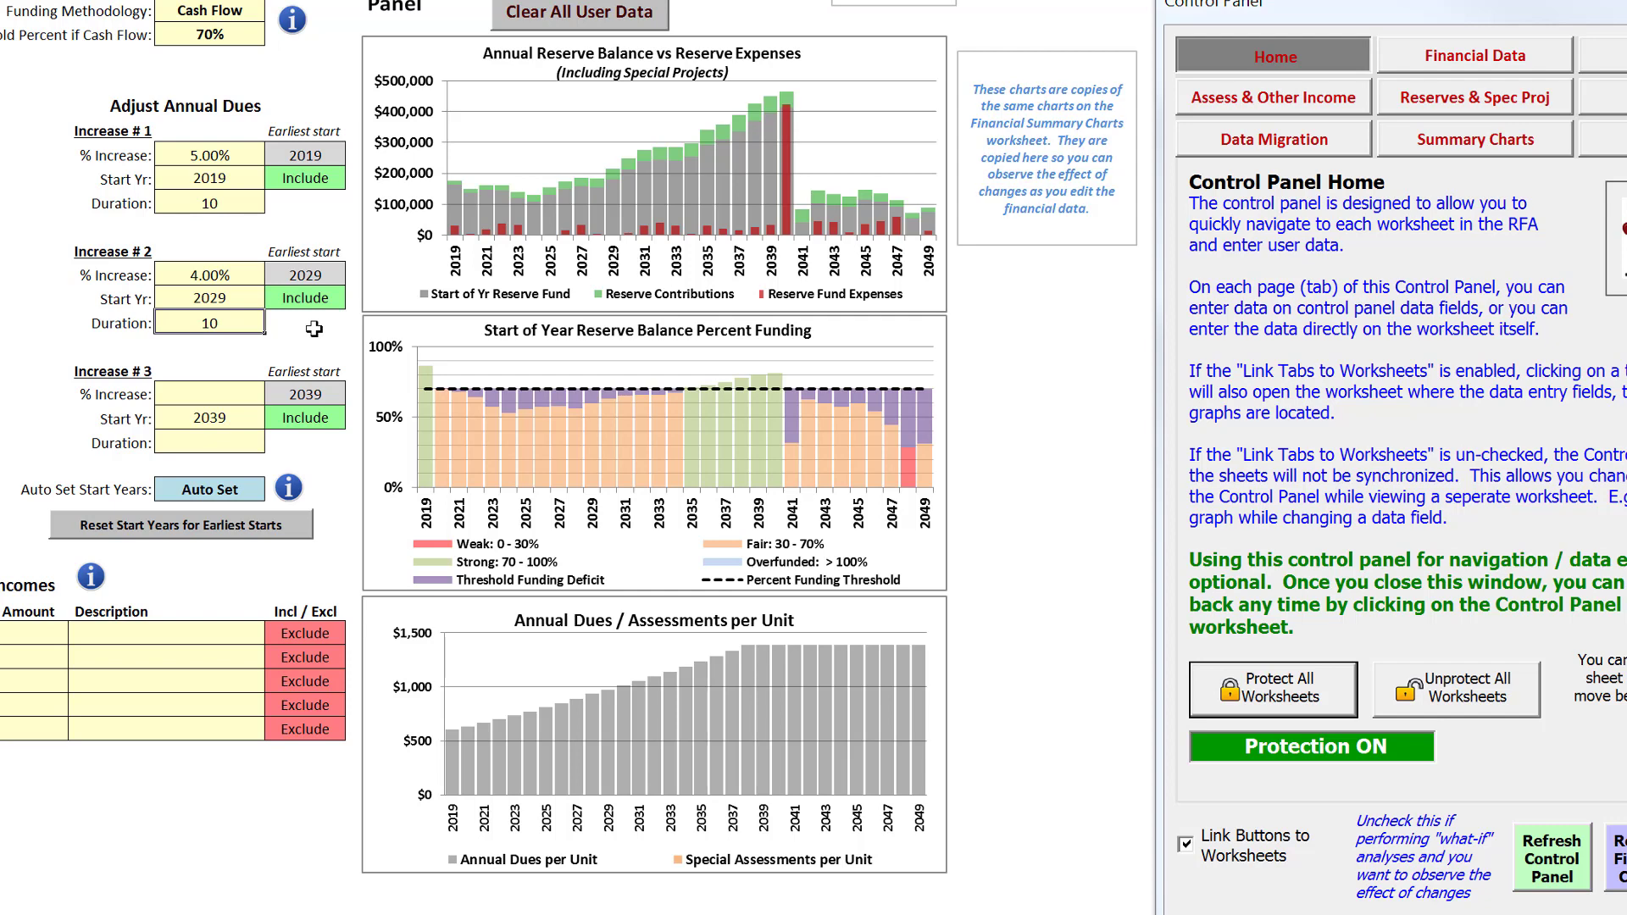
Try a duration of 9 years for Increase # 1 and 11 years for Increase # 2
{"action": "left_click", "coordinate": [212, 202]}
{"action": "type", "text": "9"}
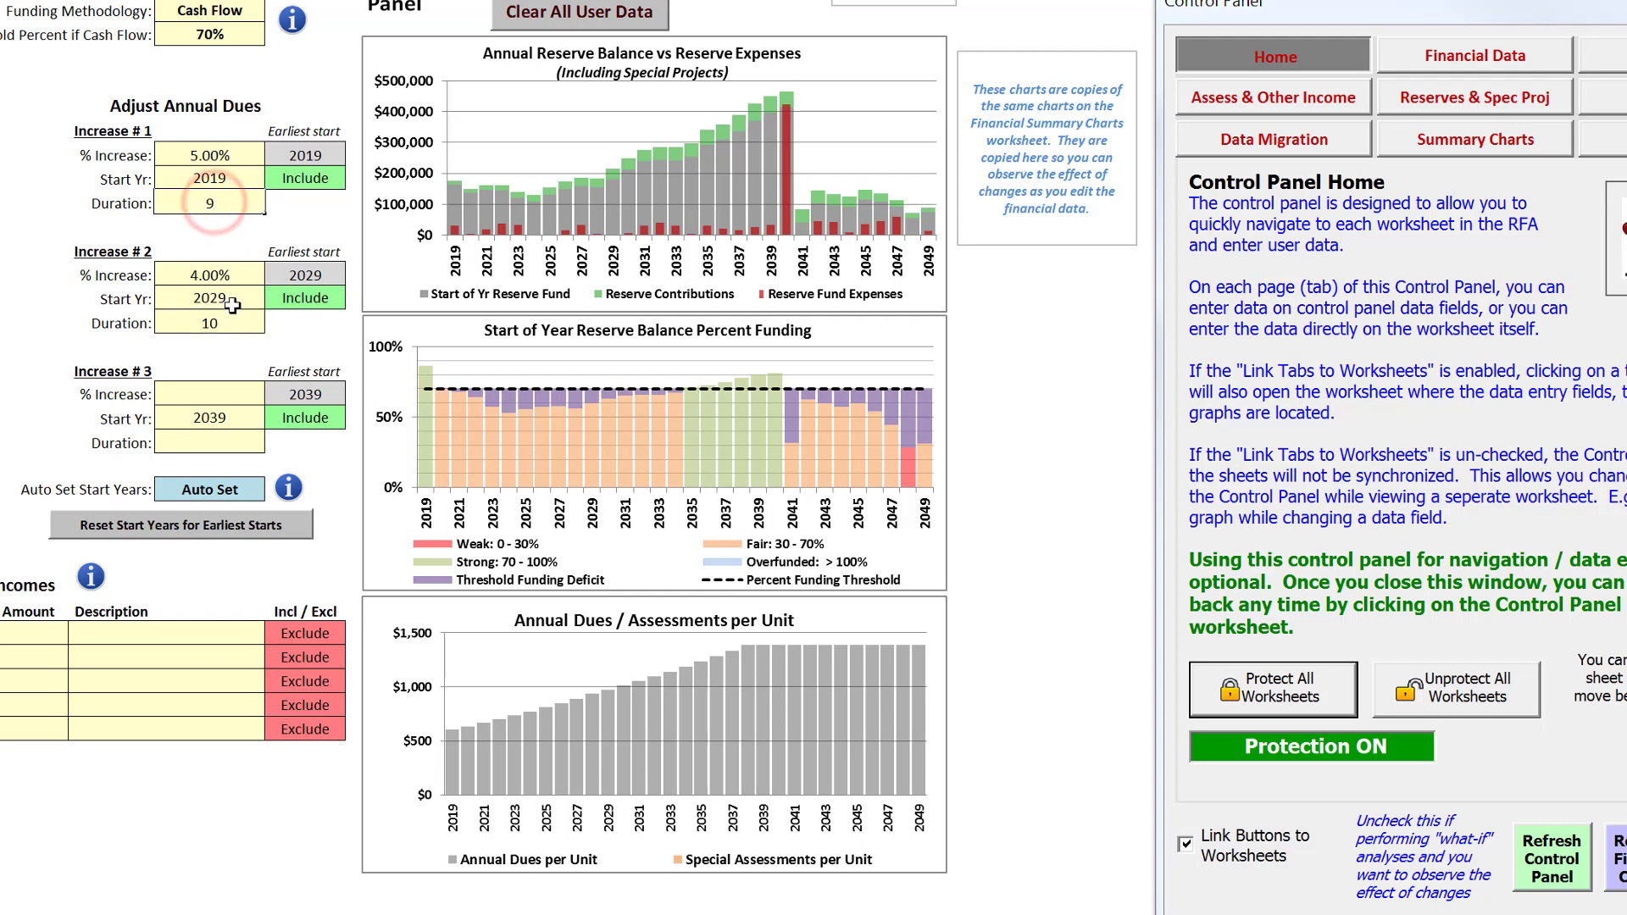
{"action": "left_click", "coordinate": [226, 322]}
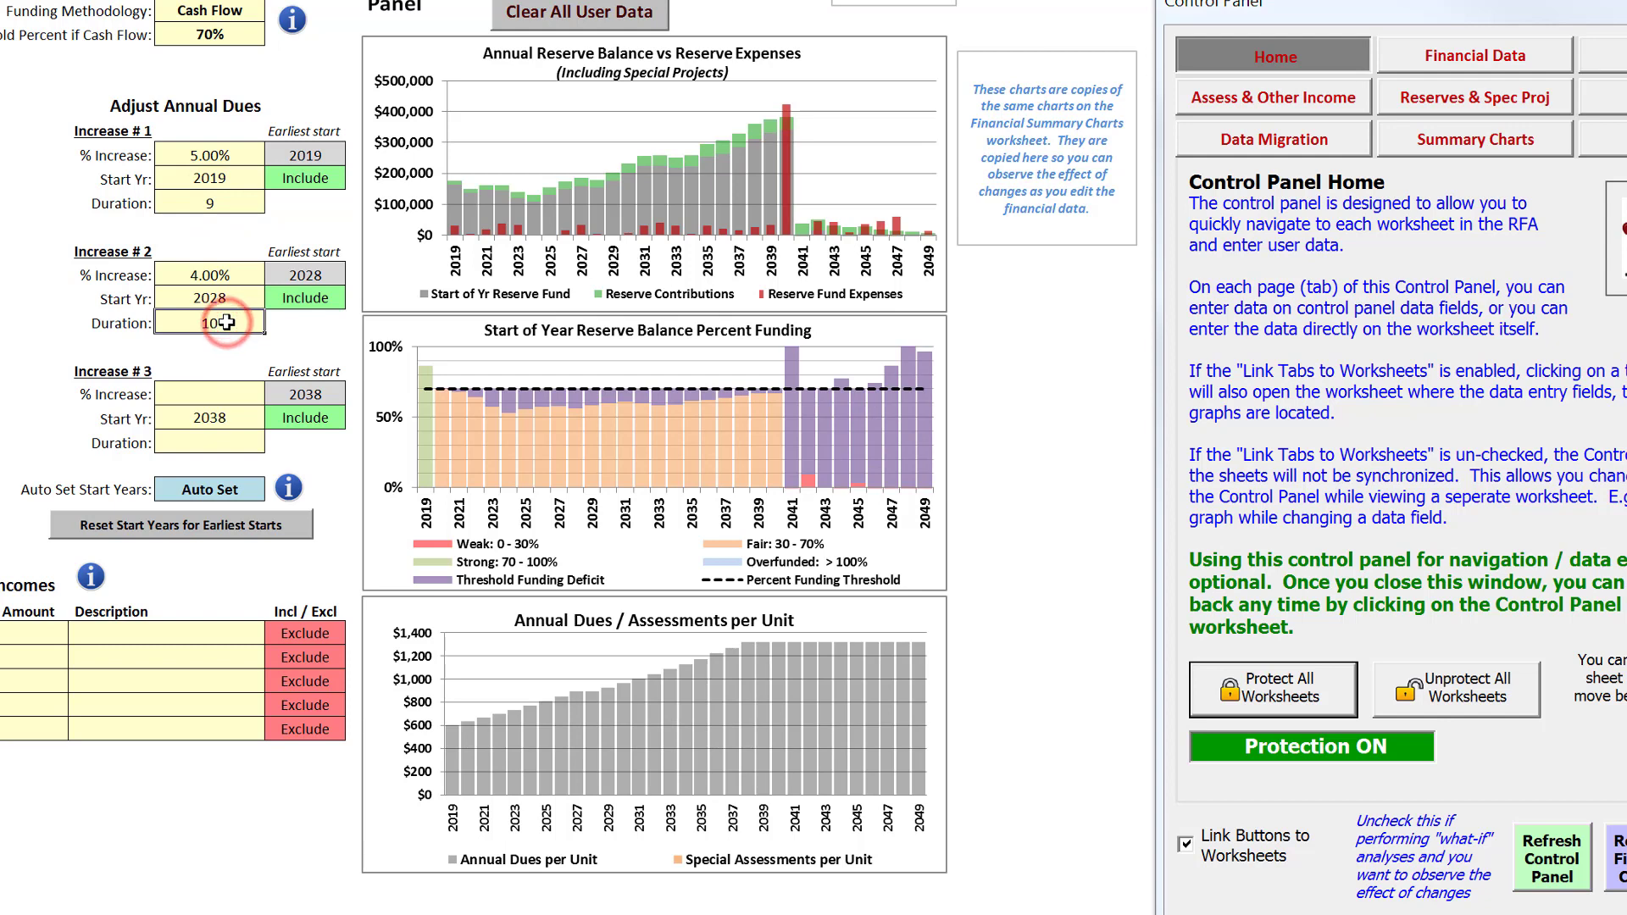
{"action": "type", "text": "11"}
{"action": "key", "text": "Return"}
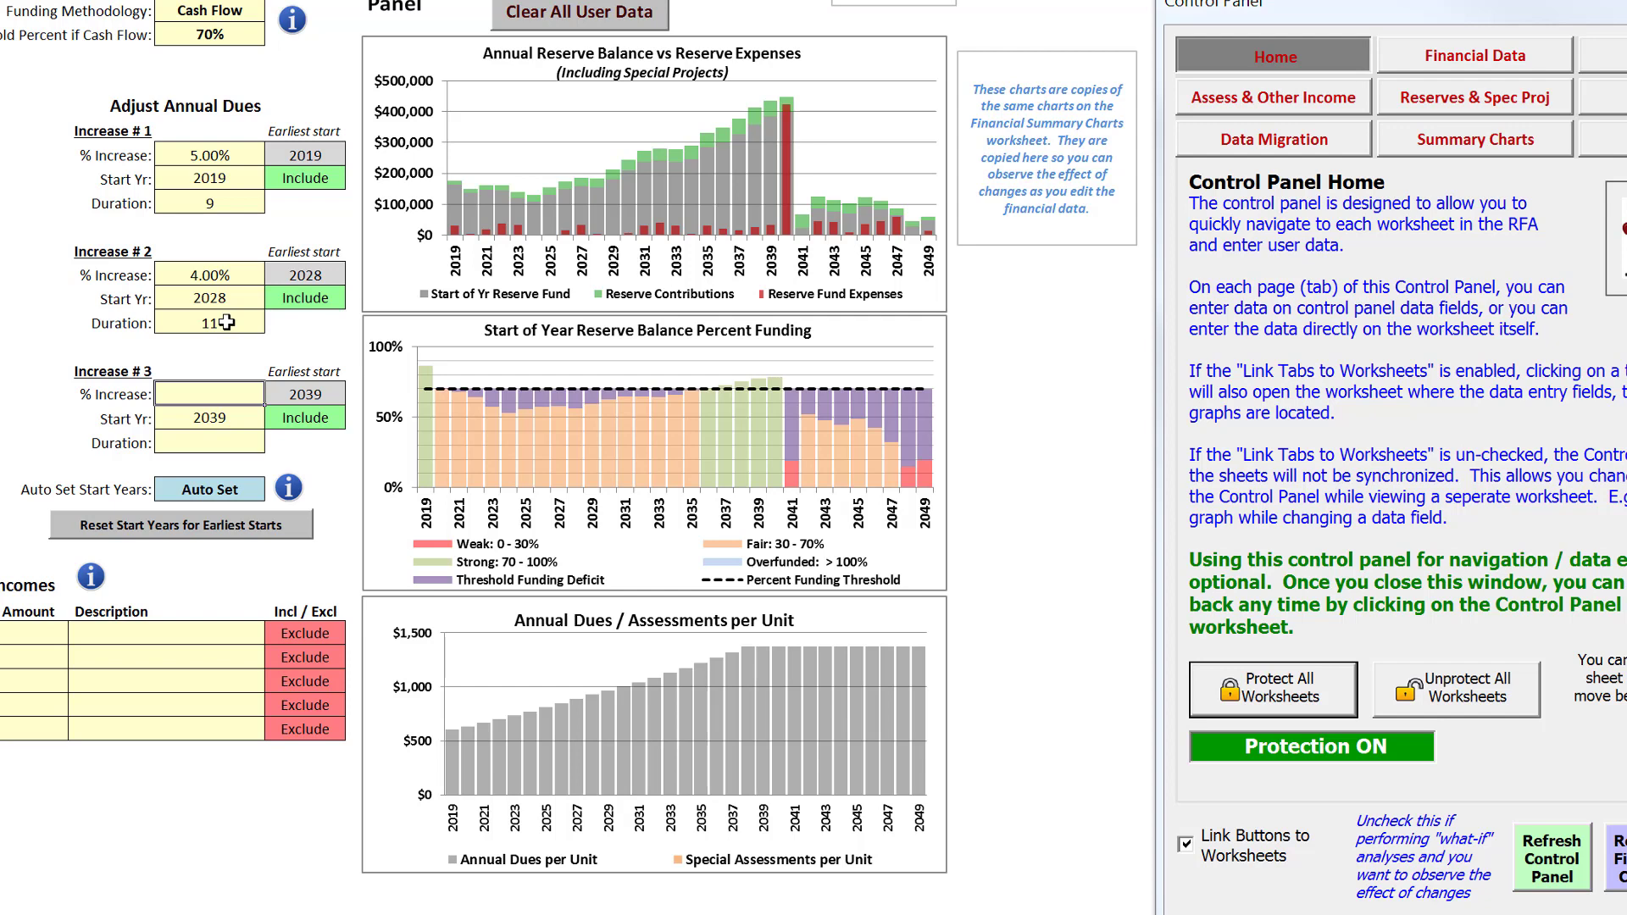
Set the durations of Increase # 1 and Increase # 2 back to 10 years each
{"action": "left_click", "coordinate": [224, 206]}
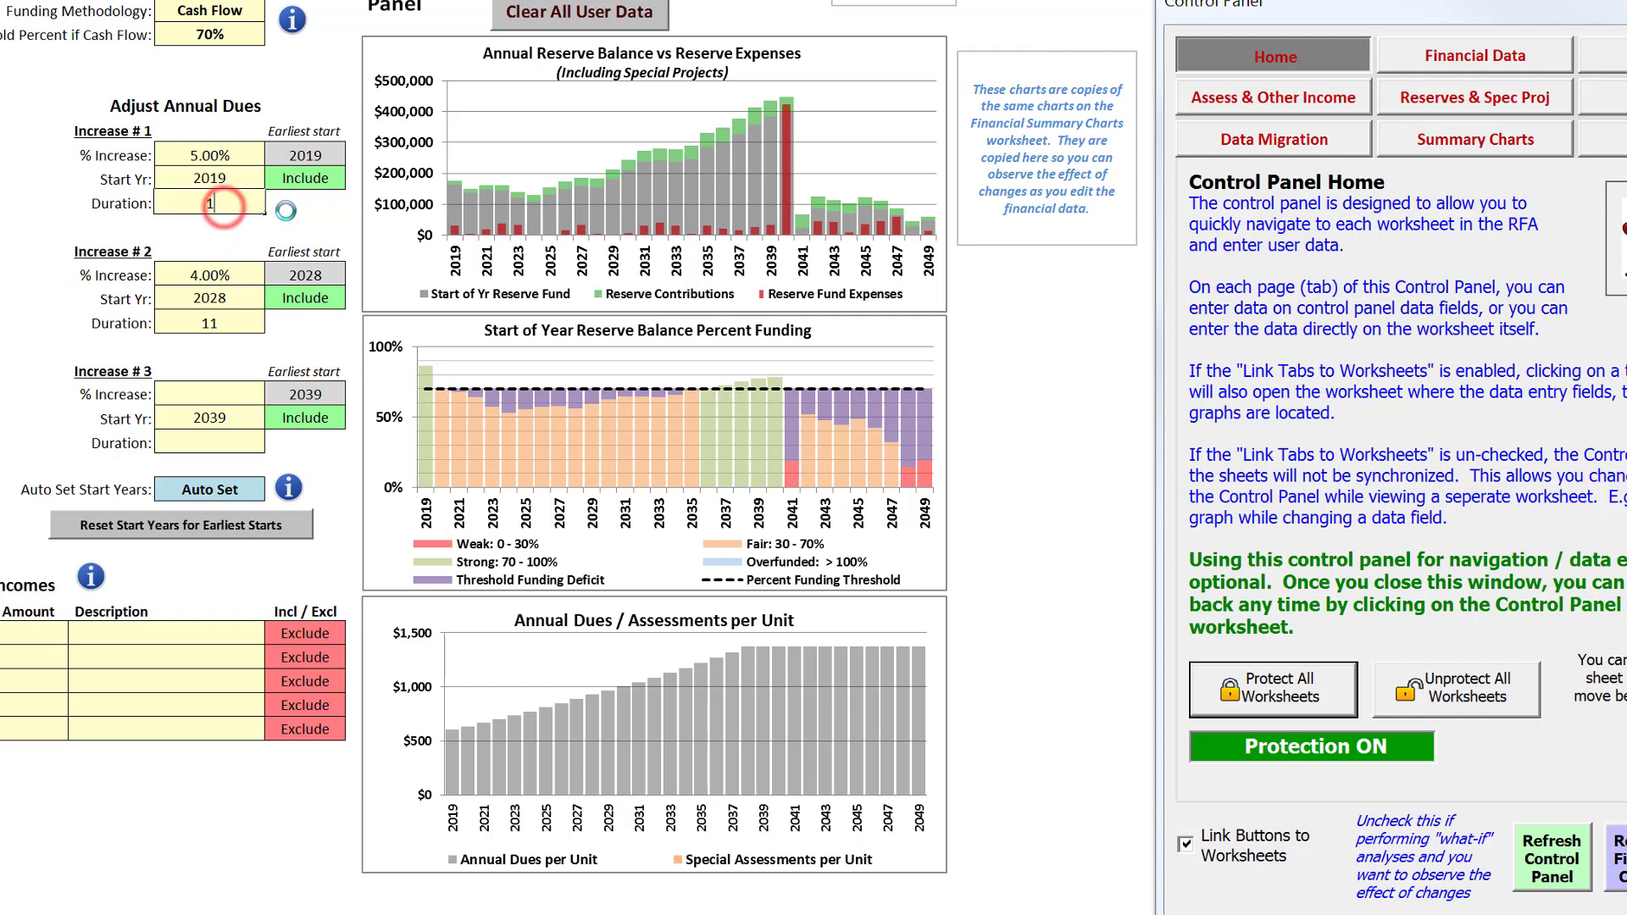
{"action": "type", "text": "10"}
{"action": "left_click", "coordinate": [234, 324]}
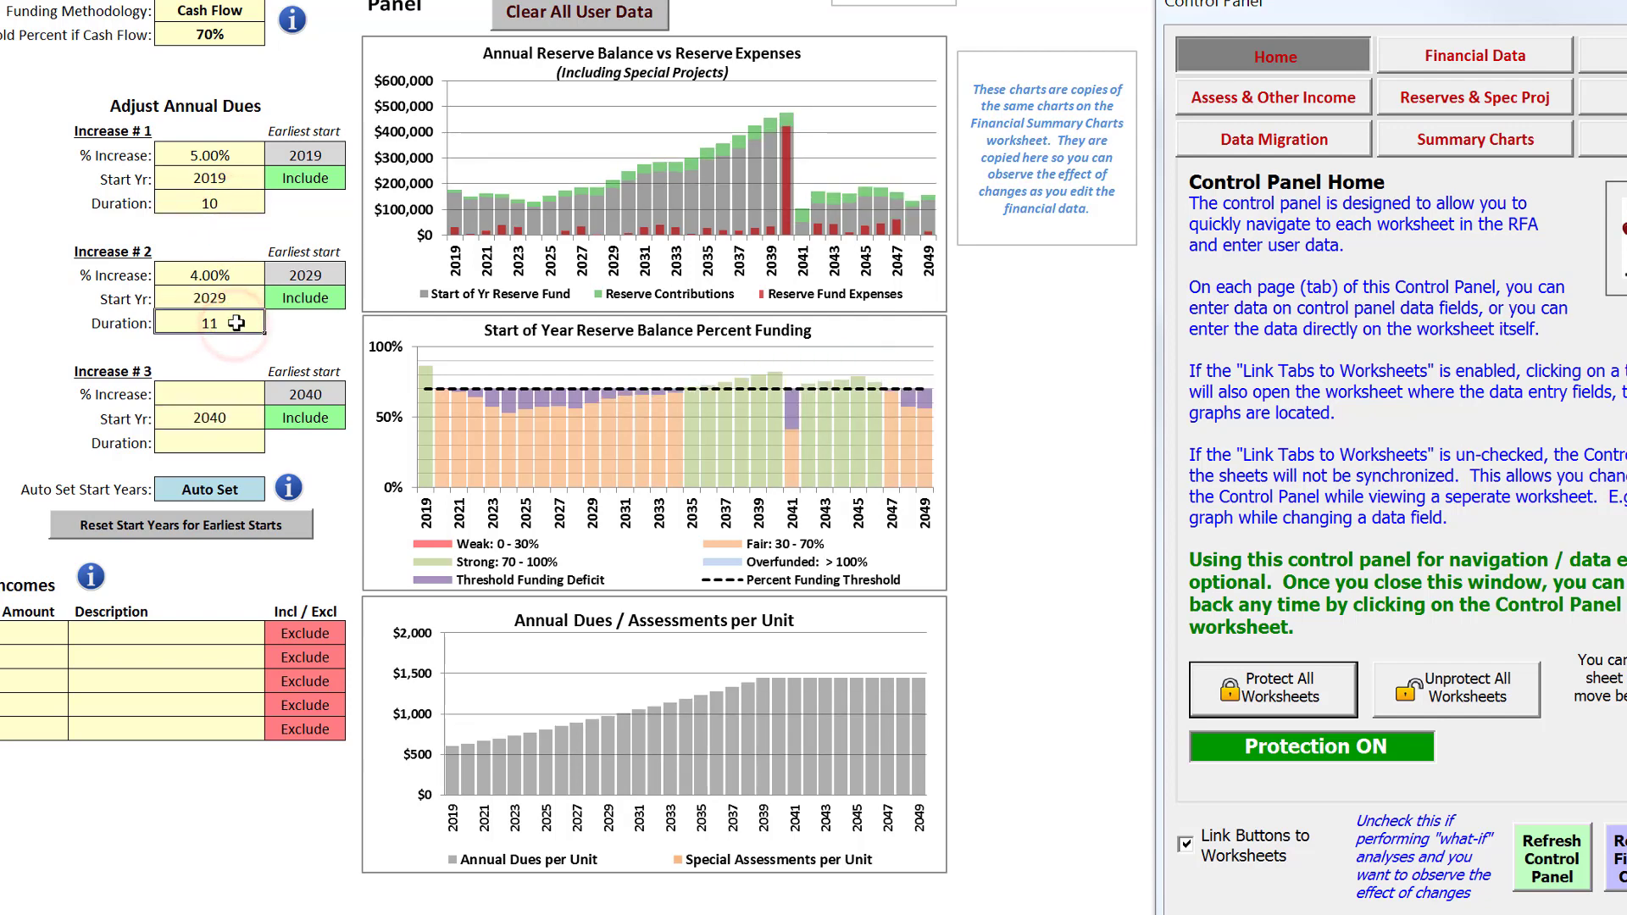
{"action": "left_click", "coordinate": [236, 323]}
{"action": "type", "text": "10"}
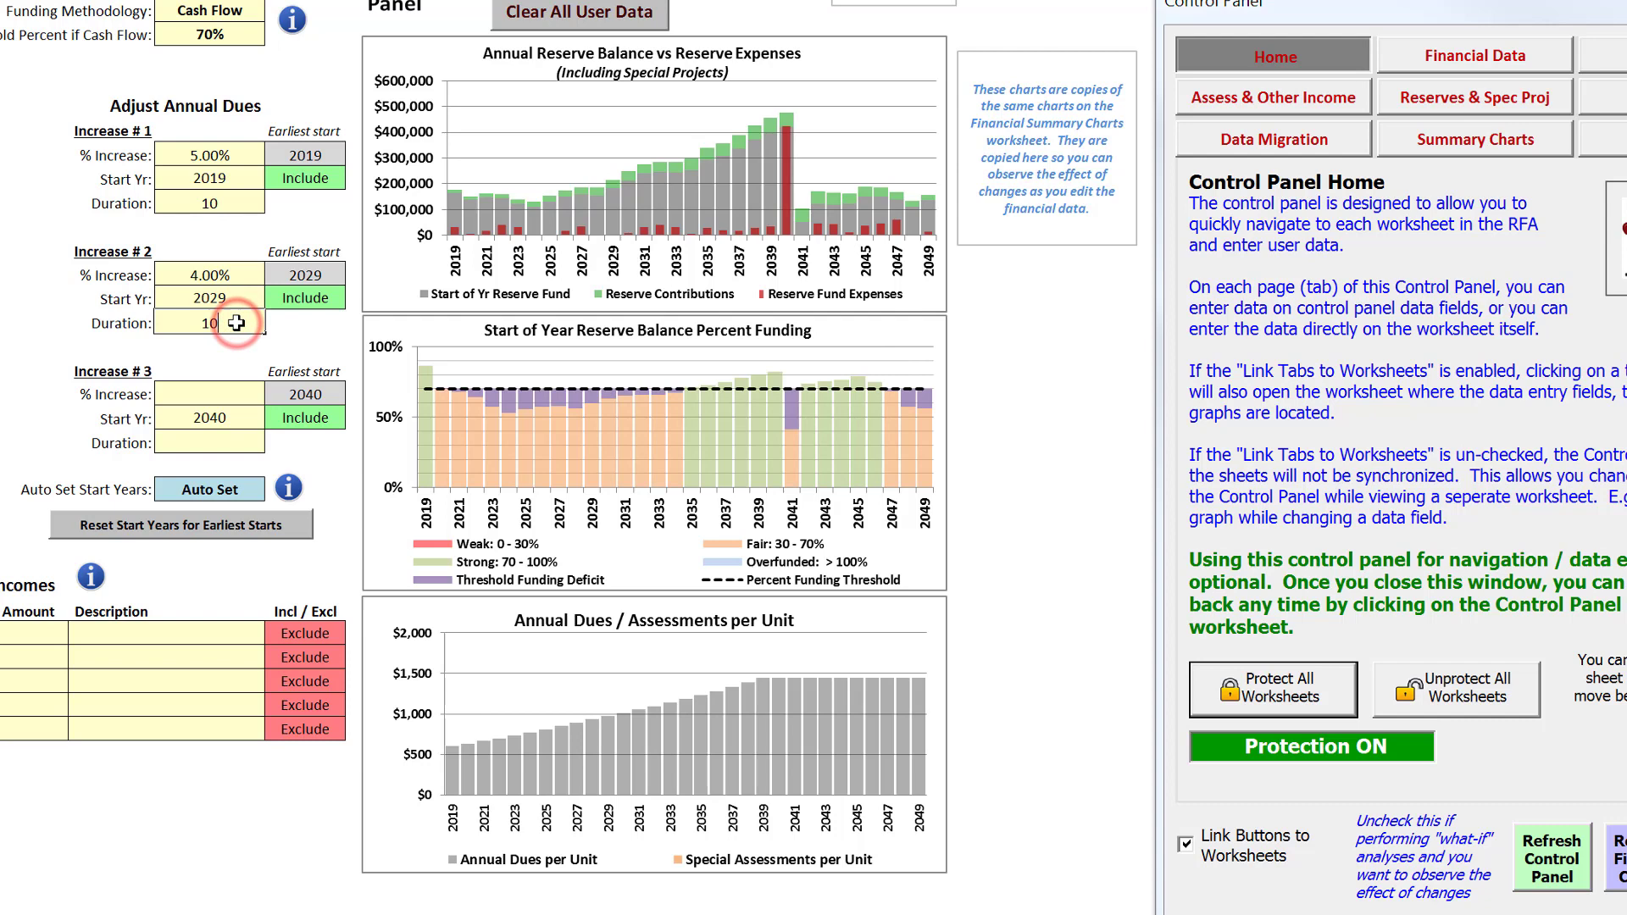
Fill in Increase # 3 with a 3% increase and a duration of 10 years
{"action": "left_click", "coordinate": [232, 390]}
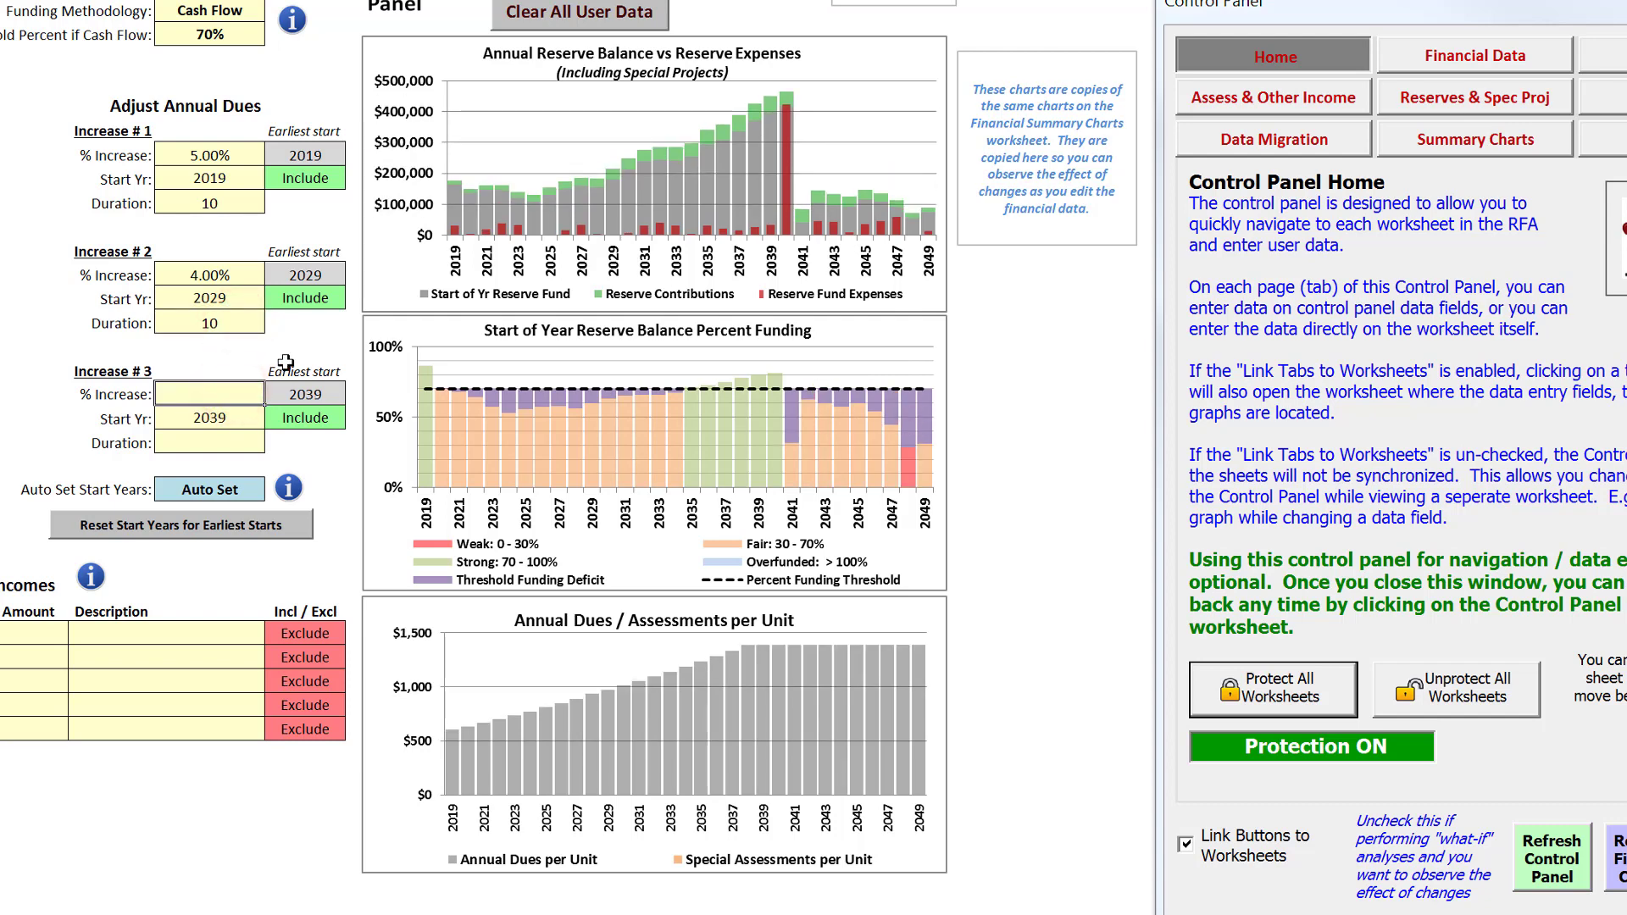
{"action": "type", "text": "3"}
{"action": "left_click", "coordinate": [226, 438]}
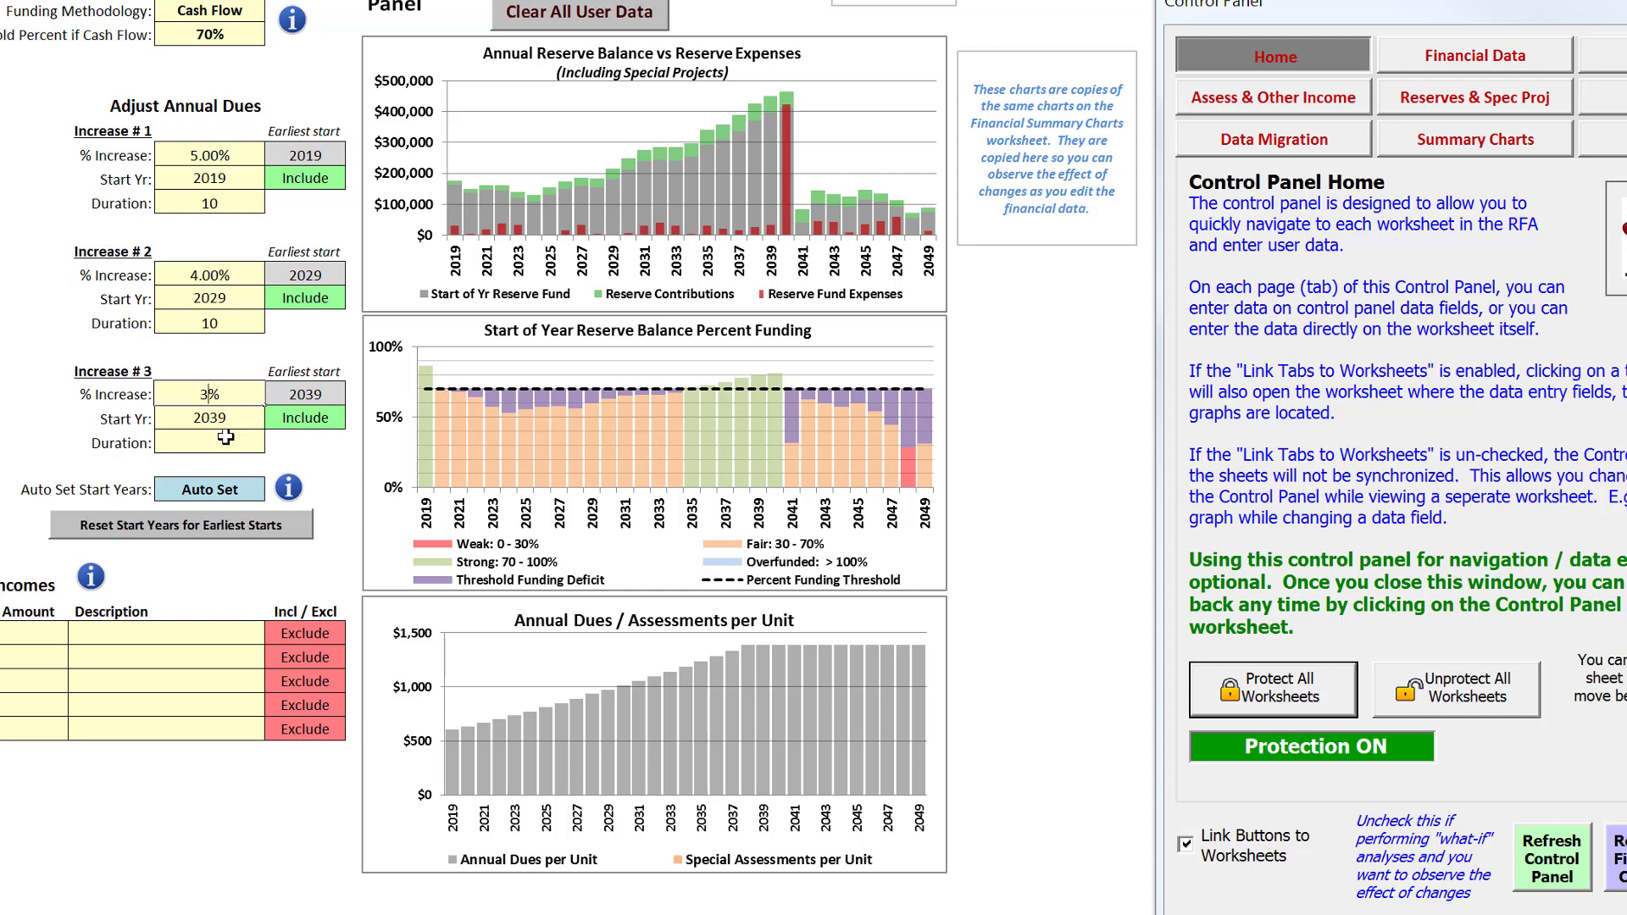
{"action": "type", "text": "10"}
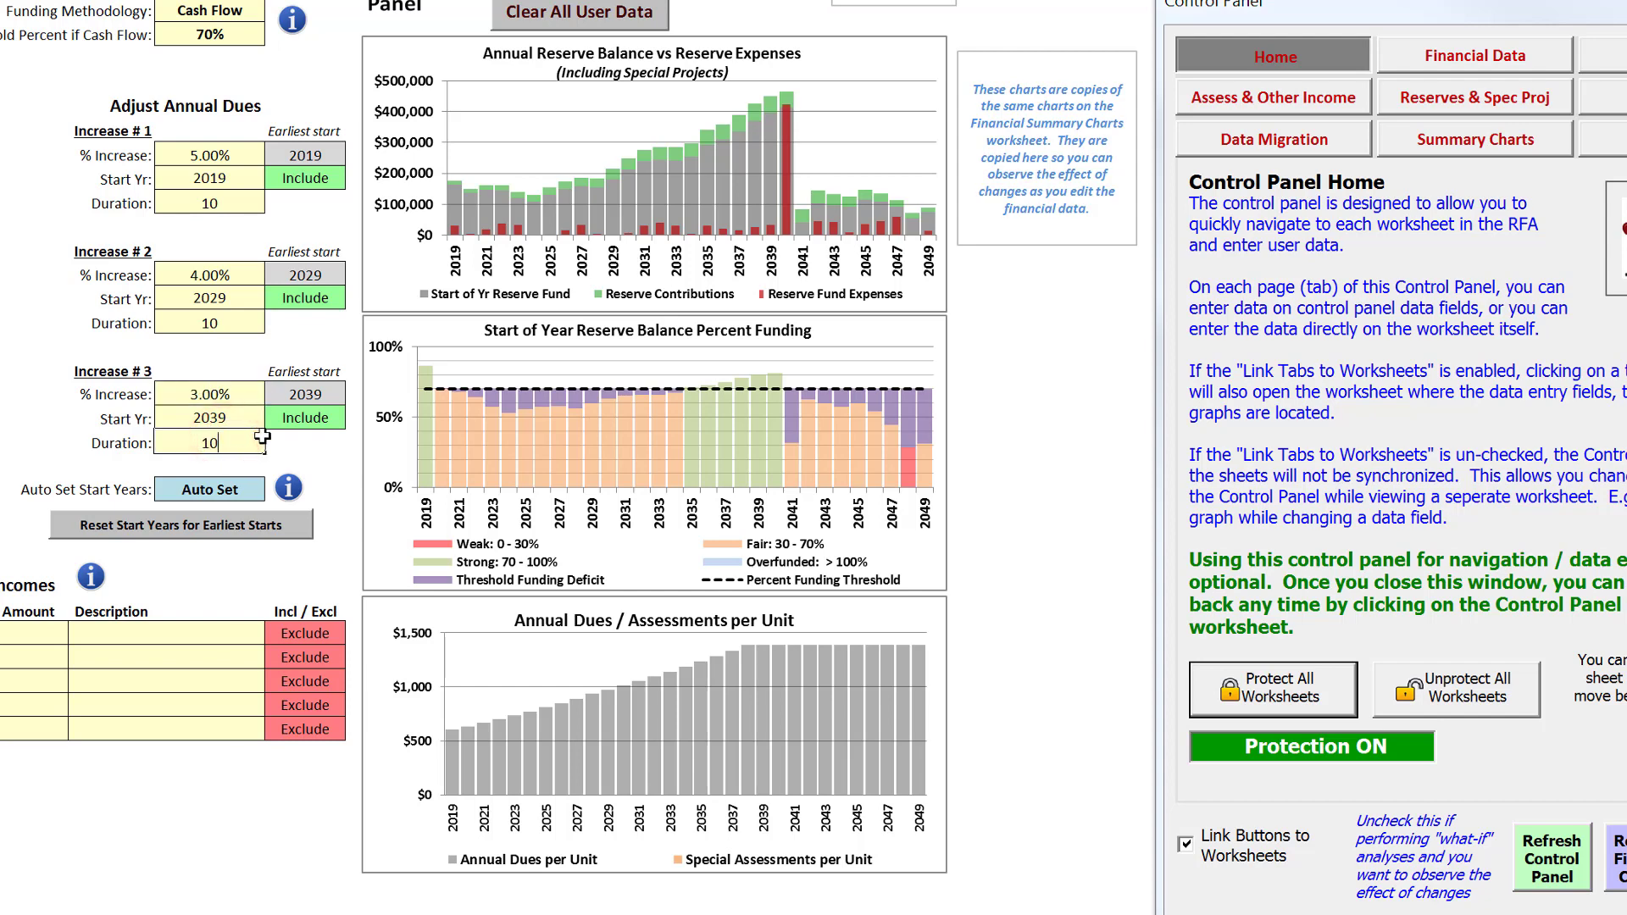
{"action": "left_click", "coordinate": [252, 361]}
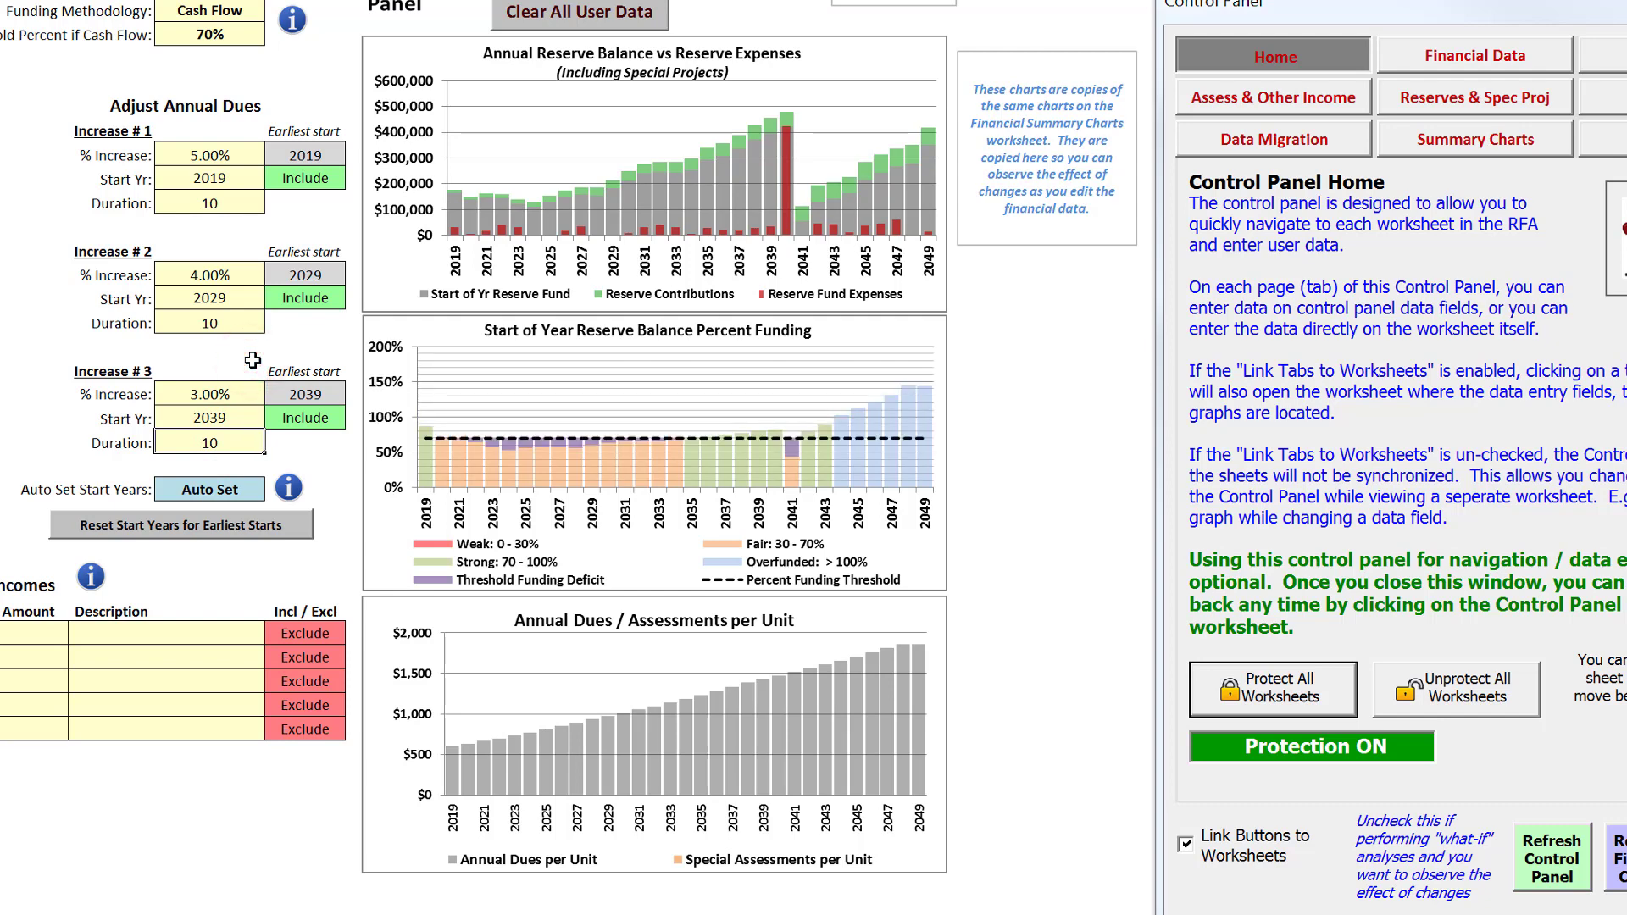
Lower the percent increase of Increase # 3 to 2%
{"action": "left_click", "coordinate": [226, 394]}
{"action": "type", "text": "2"}
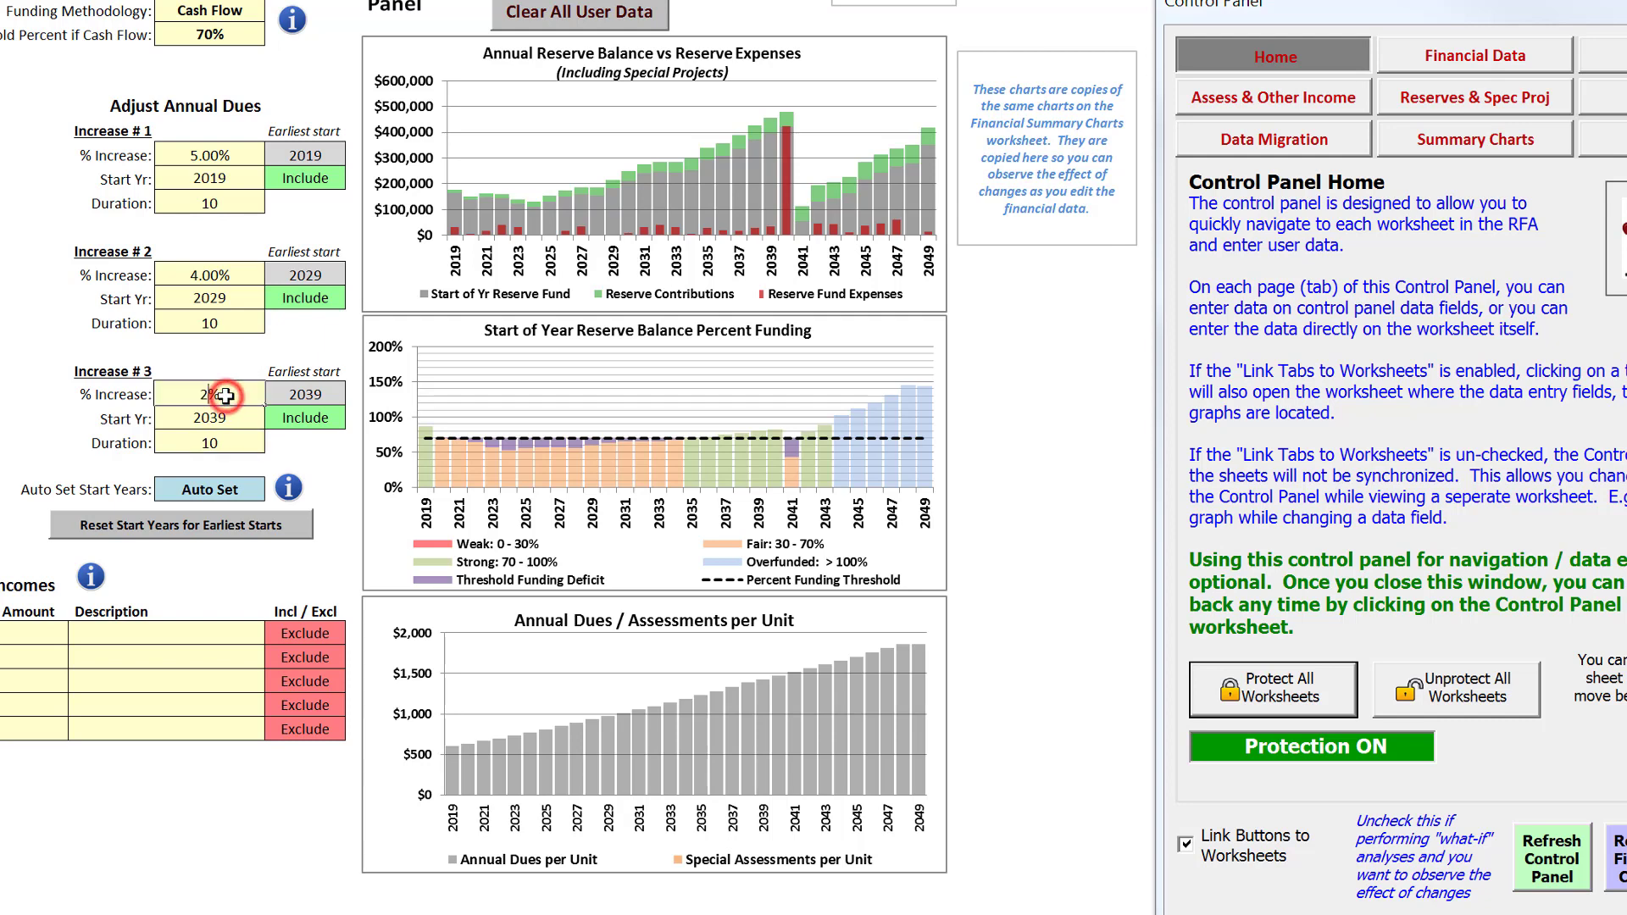
{"action": "left_click", "coordinate": [237, 366]}
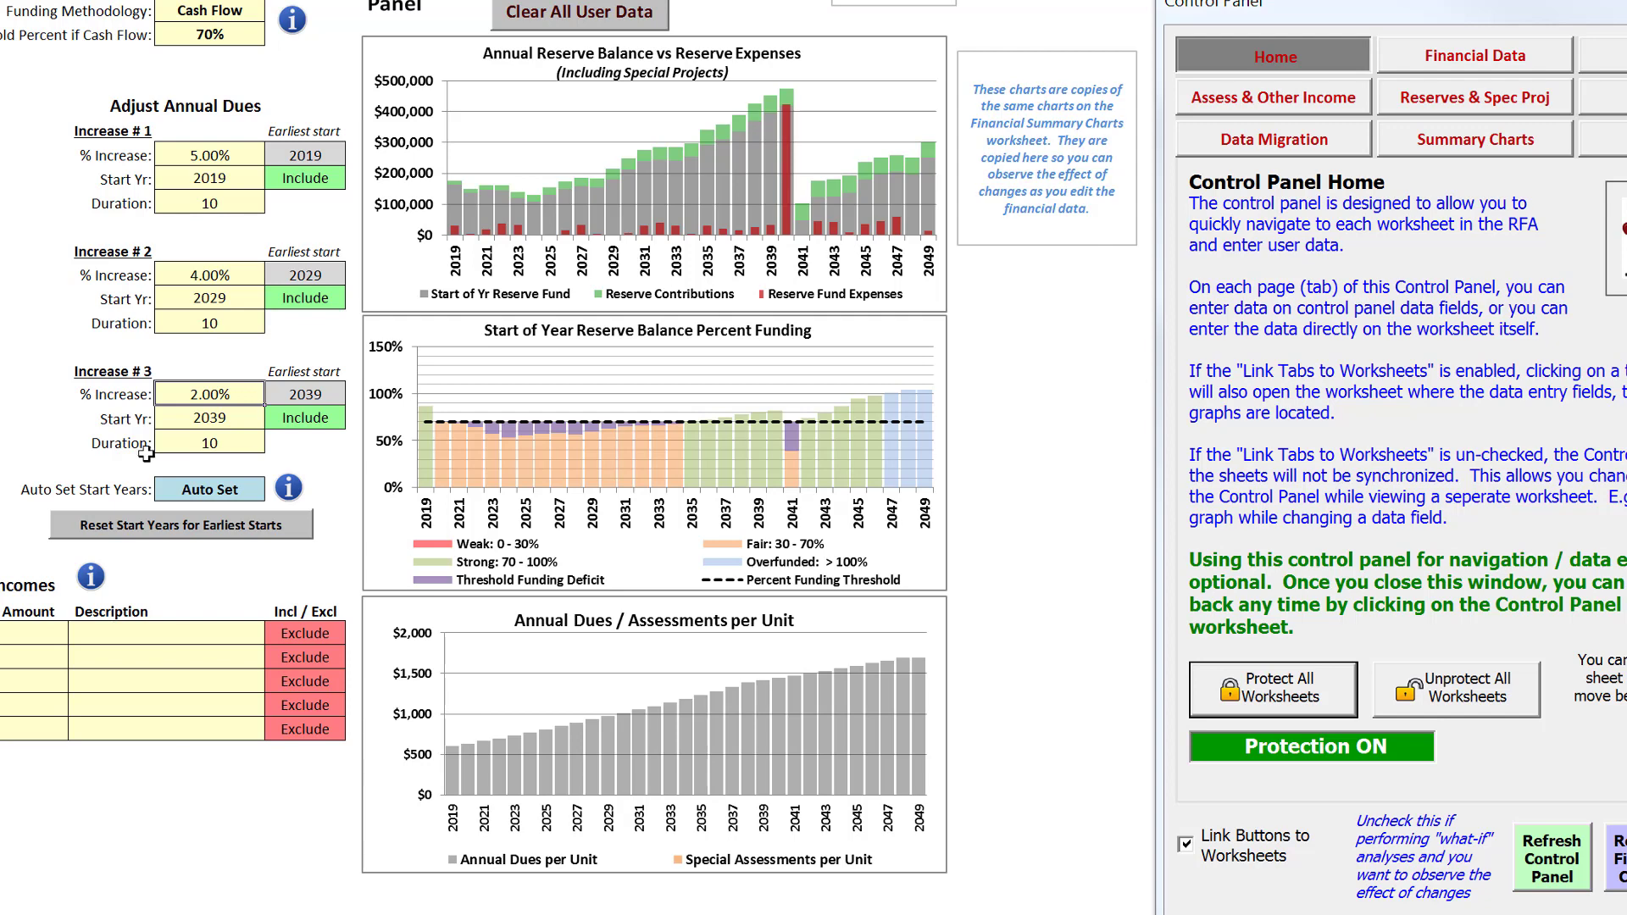
Try lowering the percent increase of Increase # 1 to 4%
{"action": "left_click", "coordinate": [223, 155]}
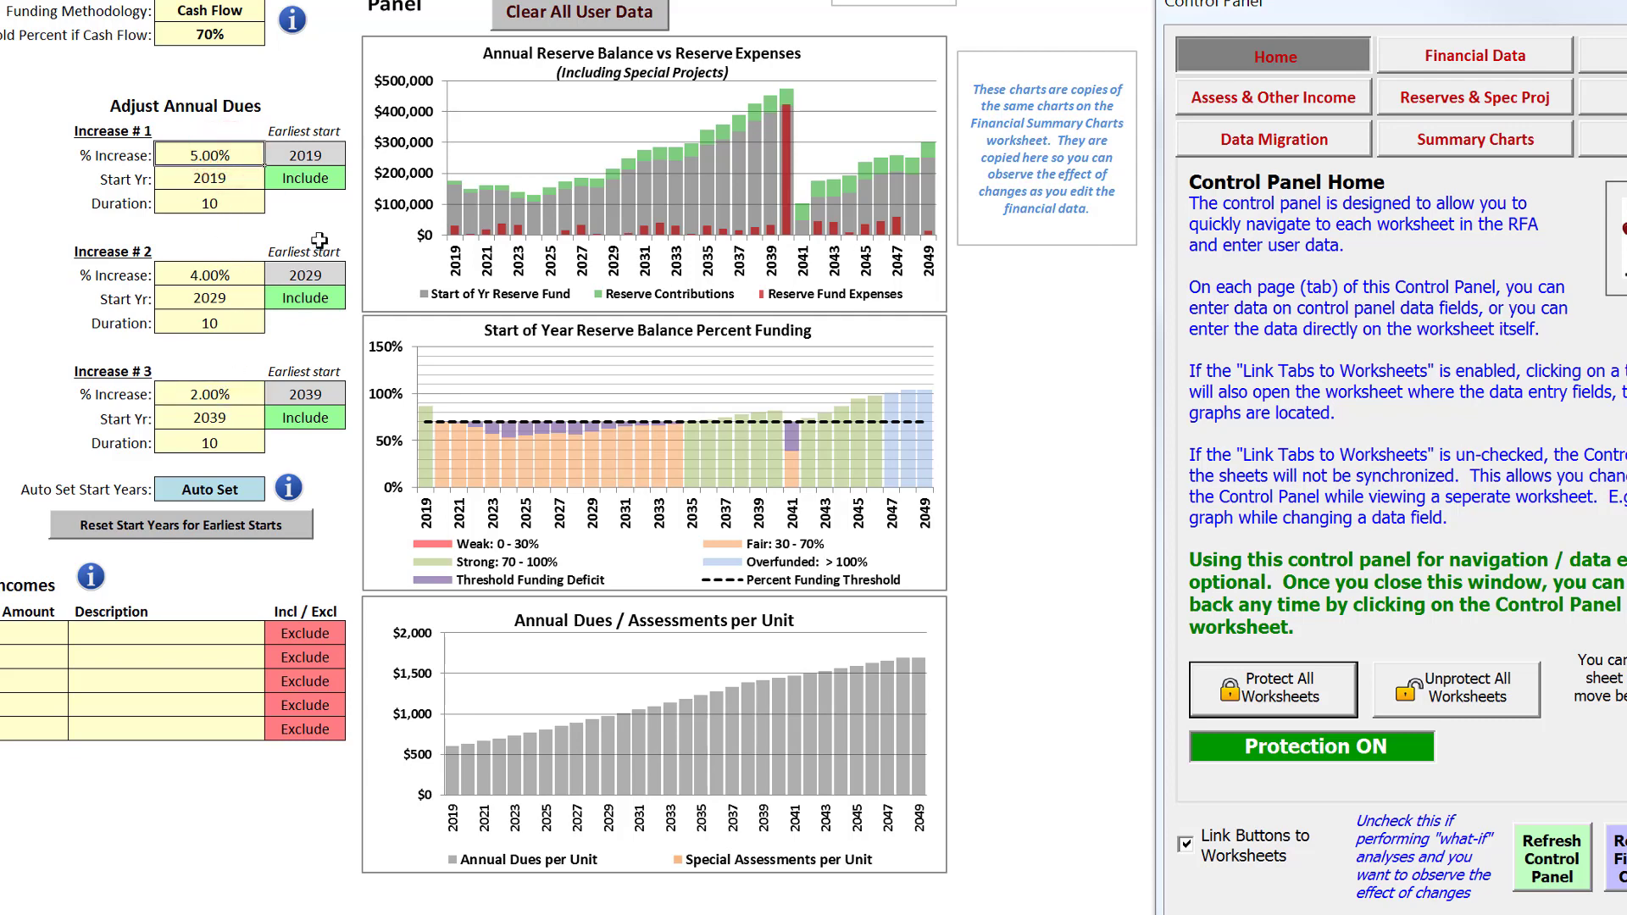
{"action": "type", "text": "4"}
{"action": "left_click", "coordinate": [228, 224]}
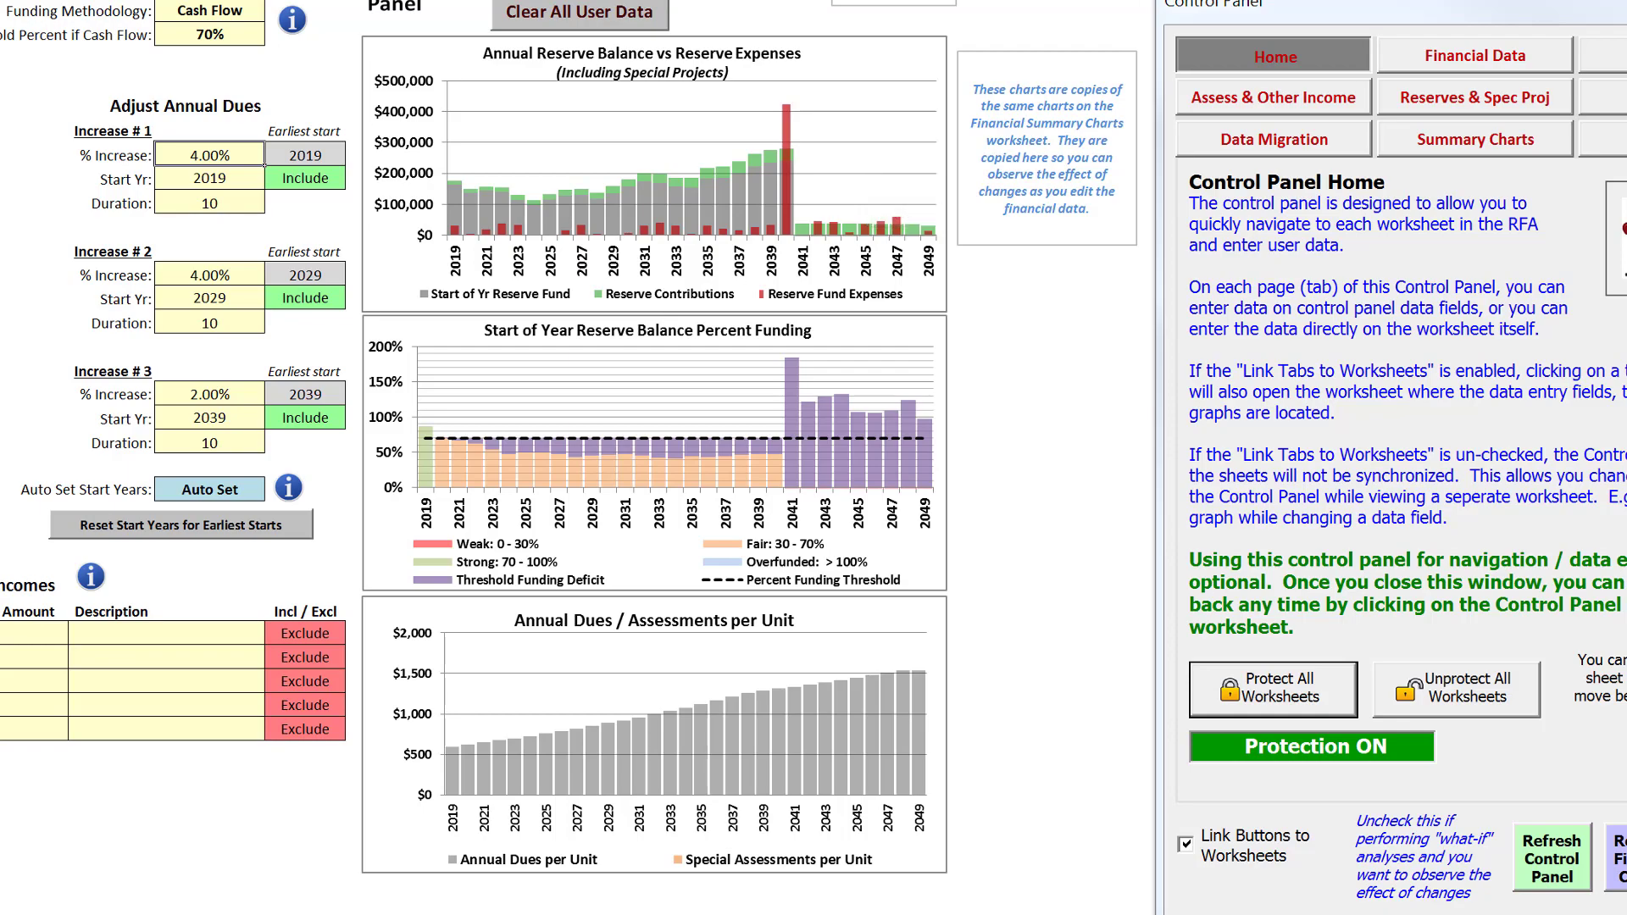
Add a special assessment of $150,000 for 2040 in the first row and include it in the analysis
{"action": "left_click", "coordinate": [50, 622]}
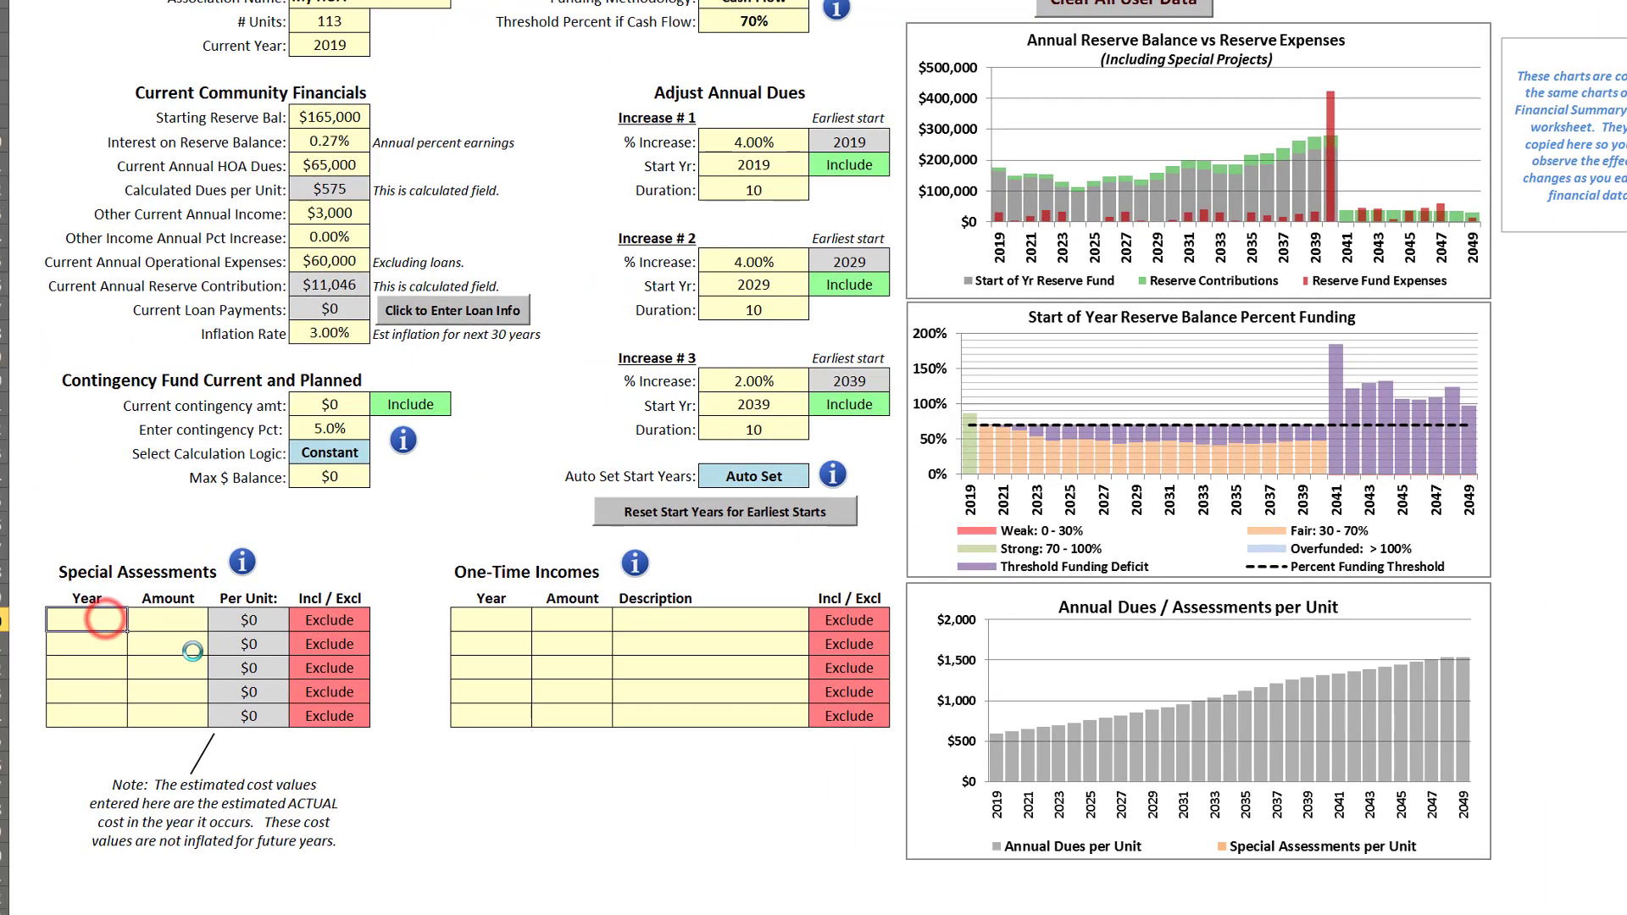
{"action": "type", "text": "2"}
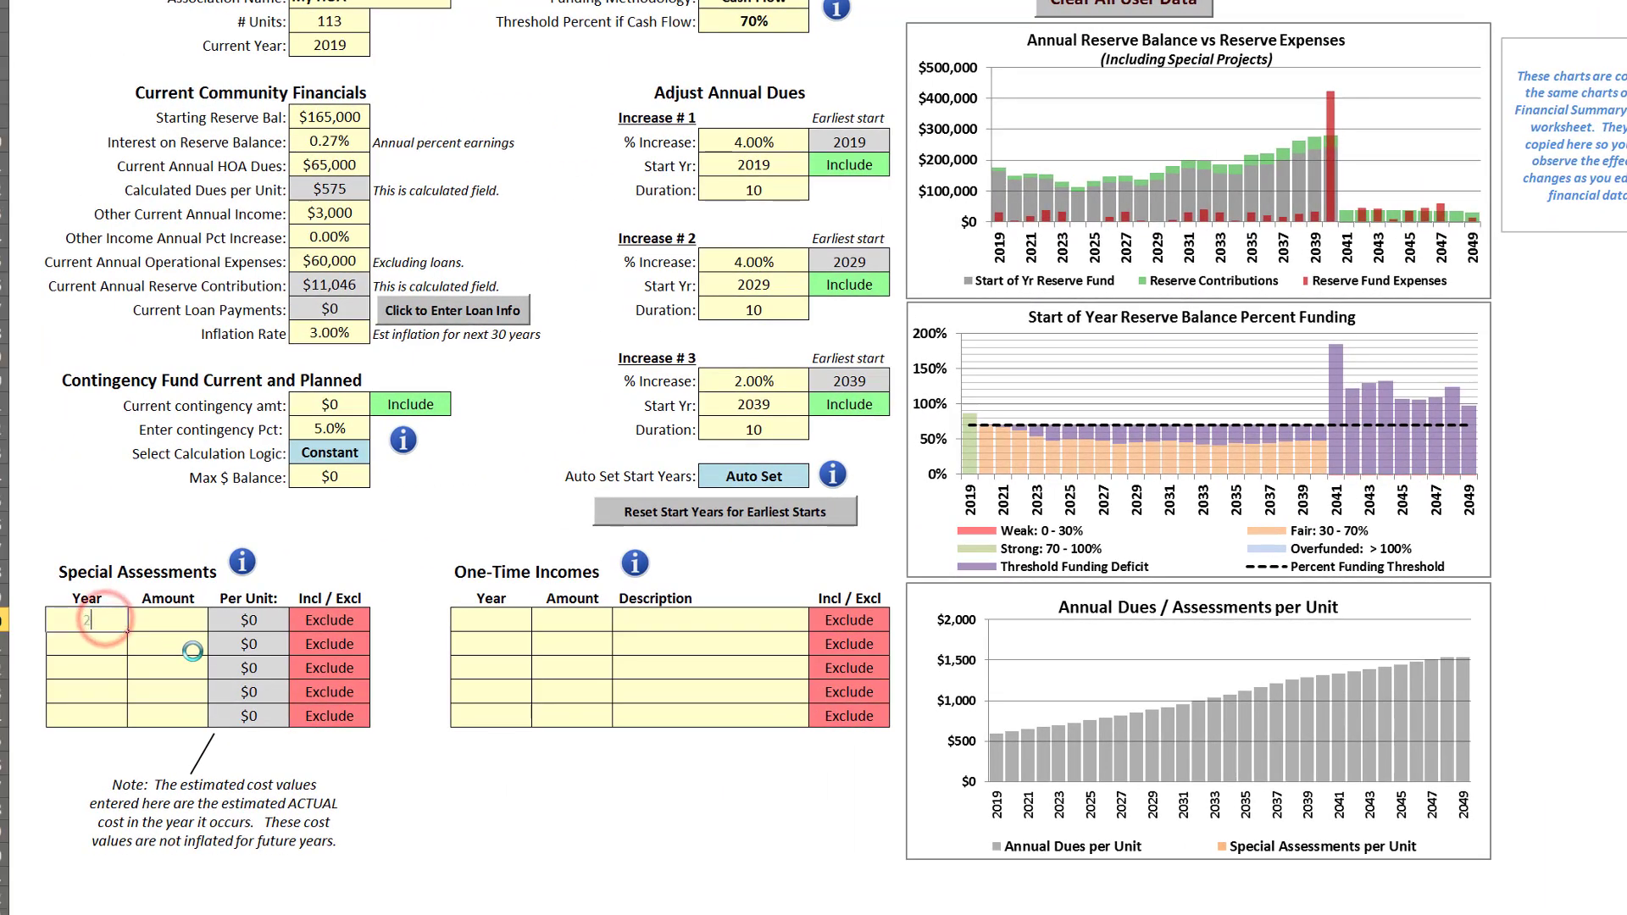
{"action": "type", "text": "040"}
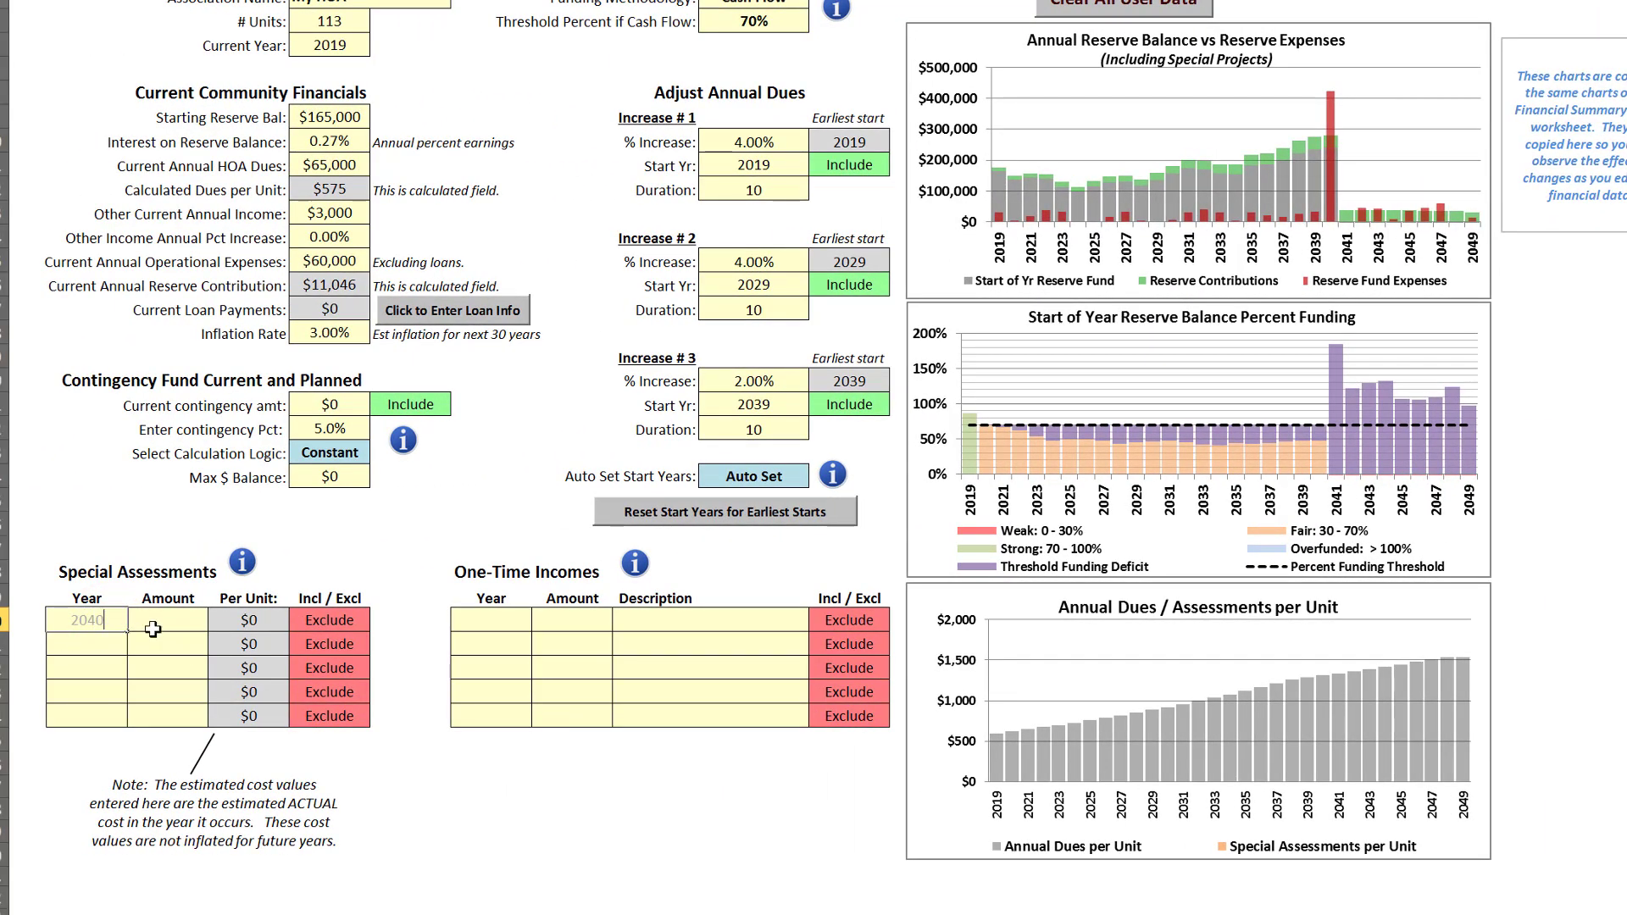
{"action": "left_click", "coordinate": [167, 621]}
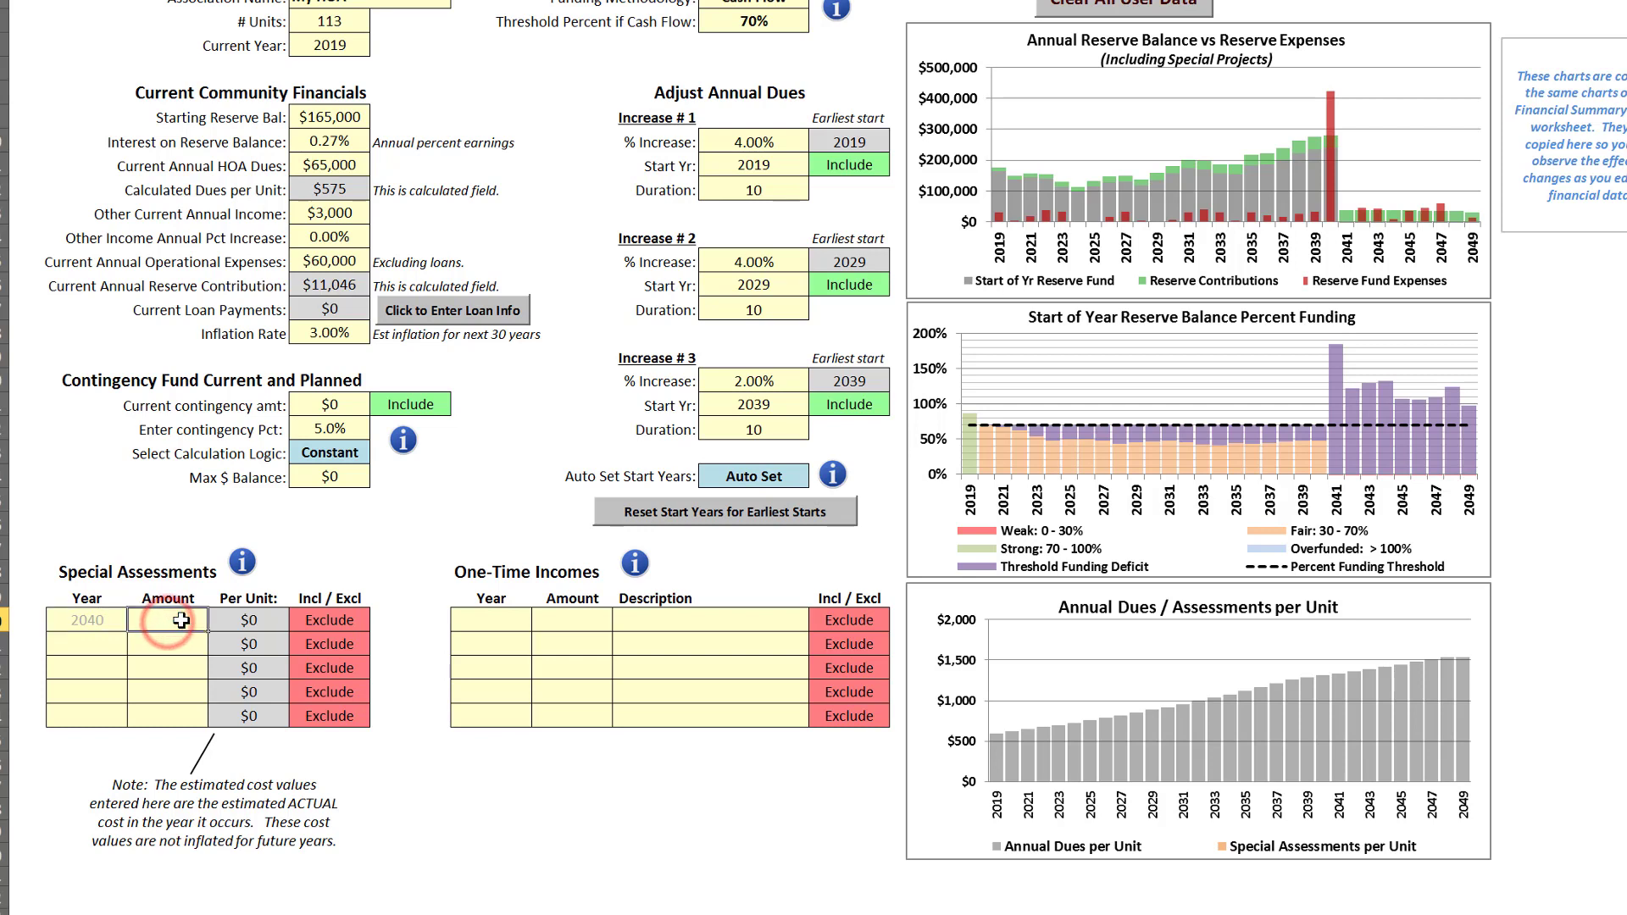
{"action": "type", "text": "1500"}
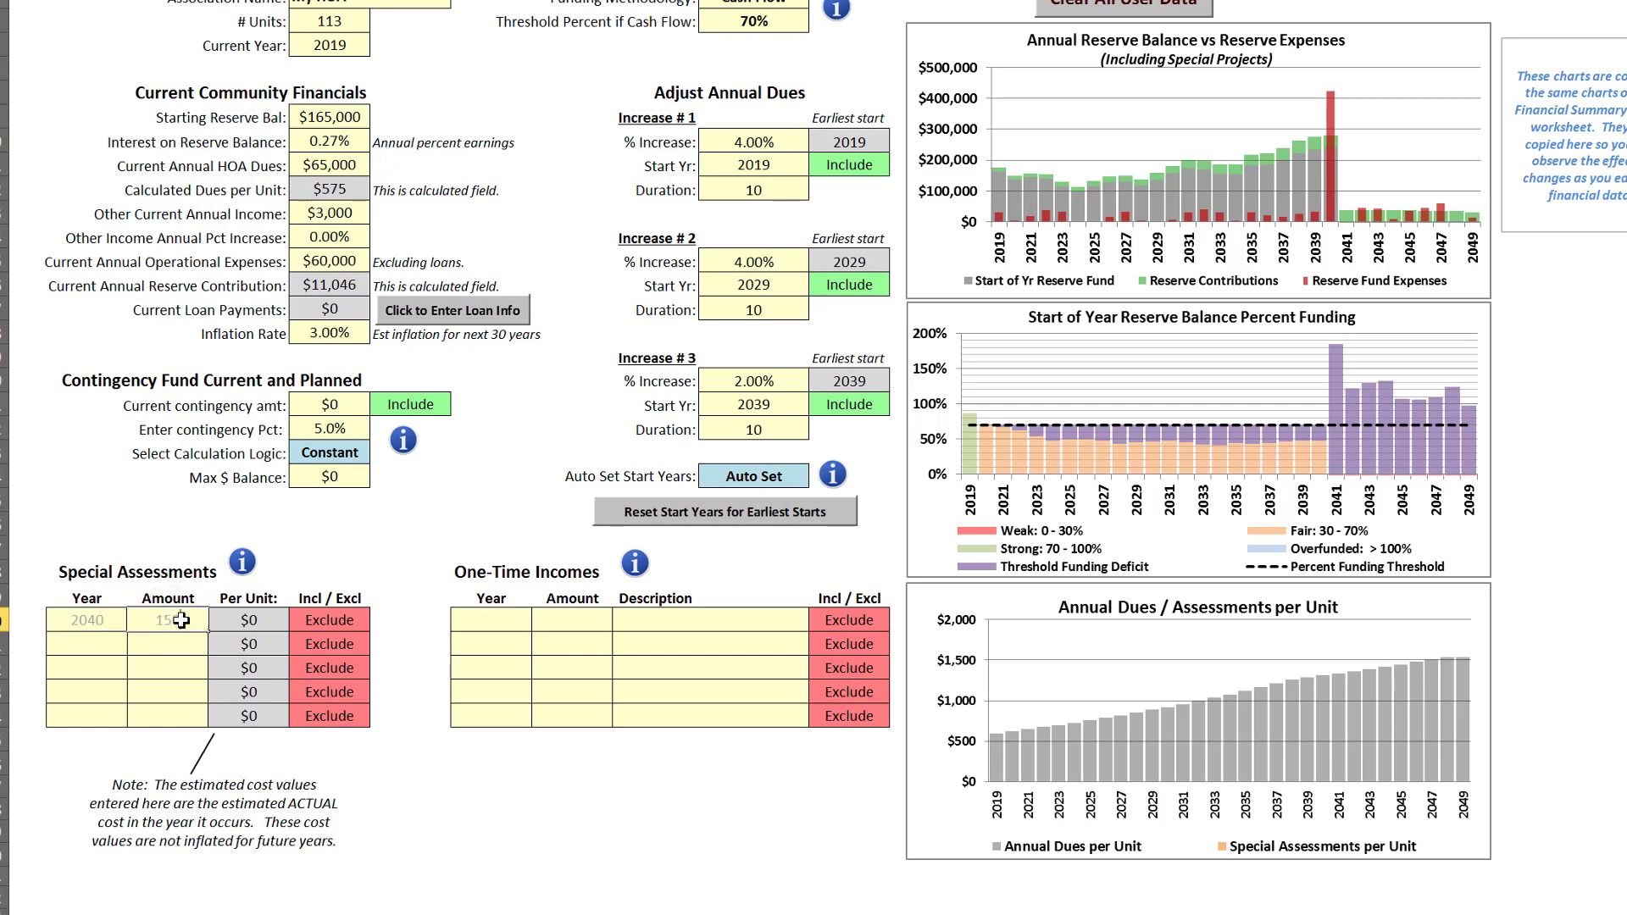
{"action": "type", "text": "00"}
{"action": "left_click", "coordinate": [190, 652]}
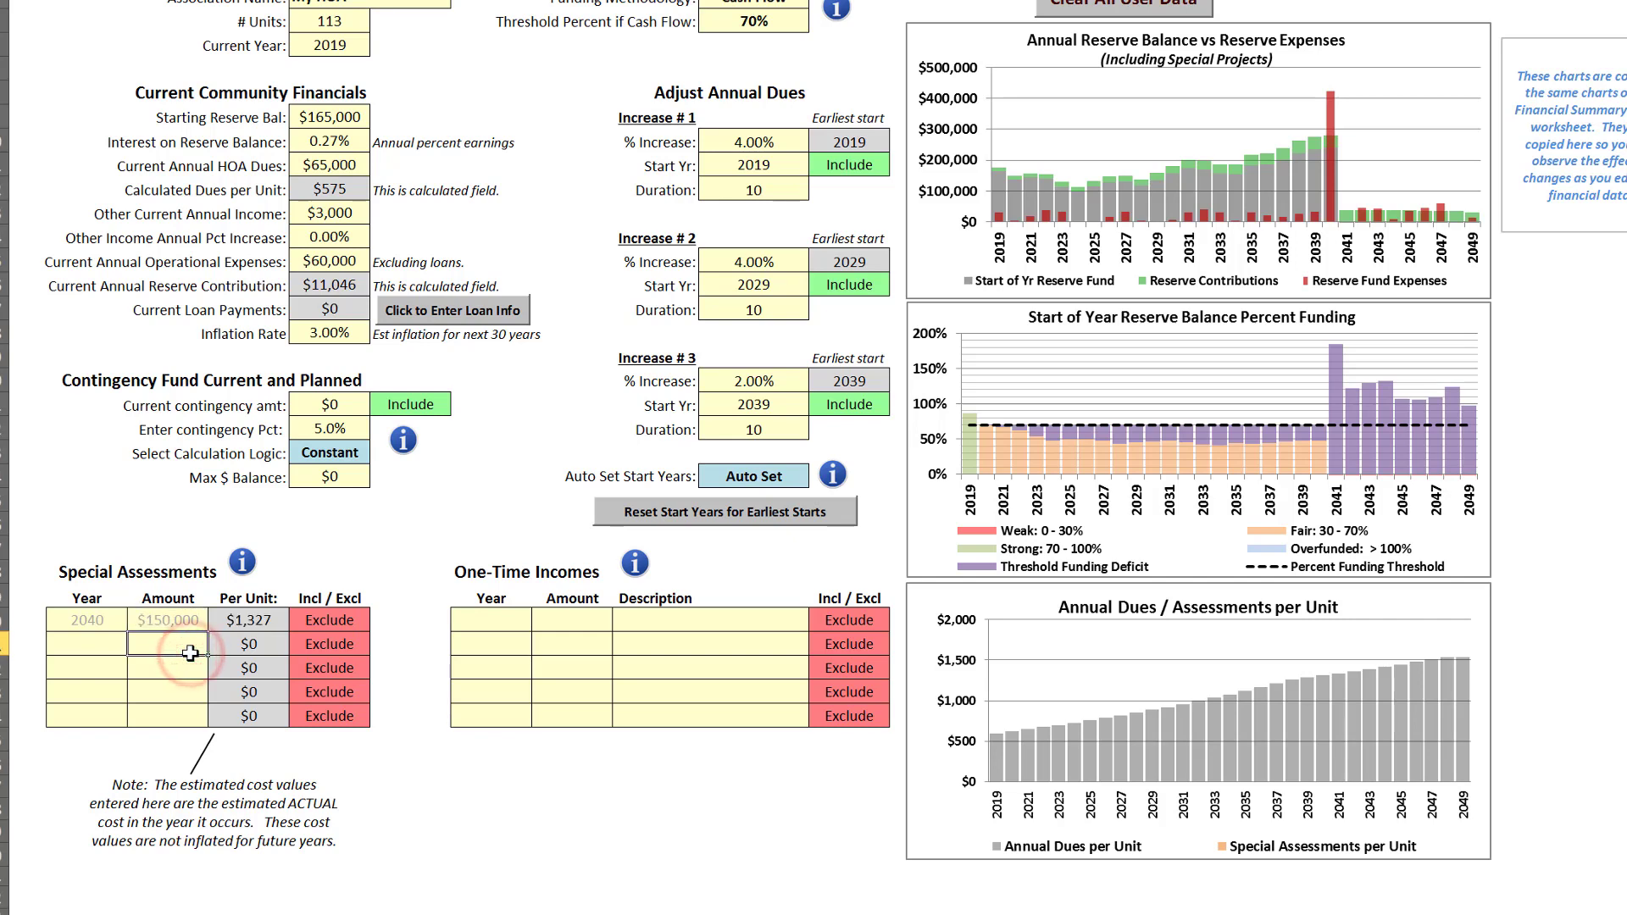
{"action": "left_click", "coordinate": [330, 622]}
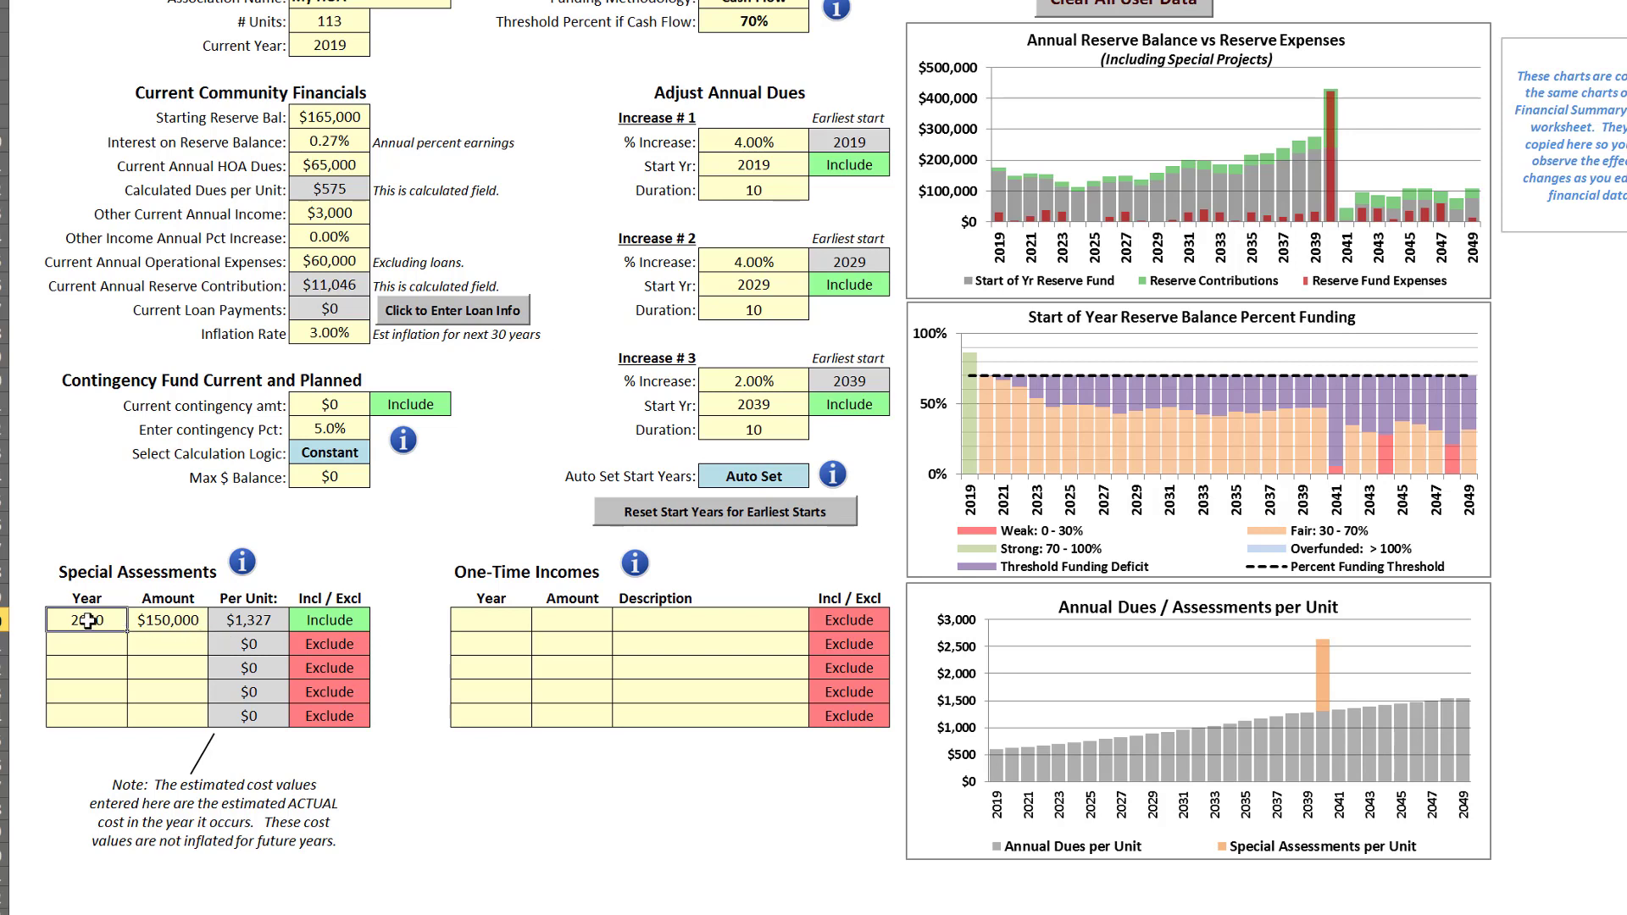
Clear the year and amount of the first special assessment and set it to Exclude
{"action": "left_click_drag", "start_coordinate": [88, 621], "coordinate": [168, 621]}
{"action": "key", "text": "Delete"}
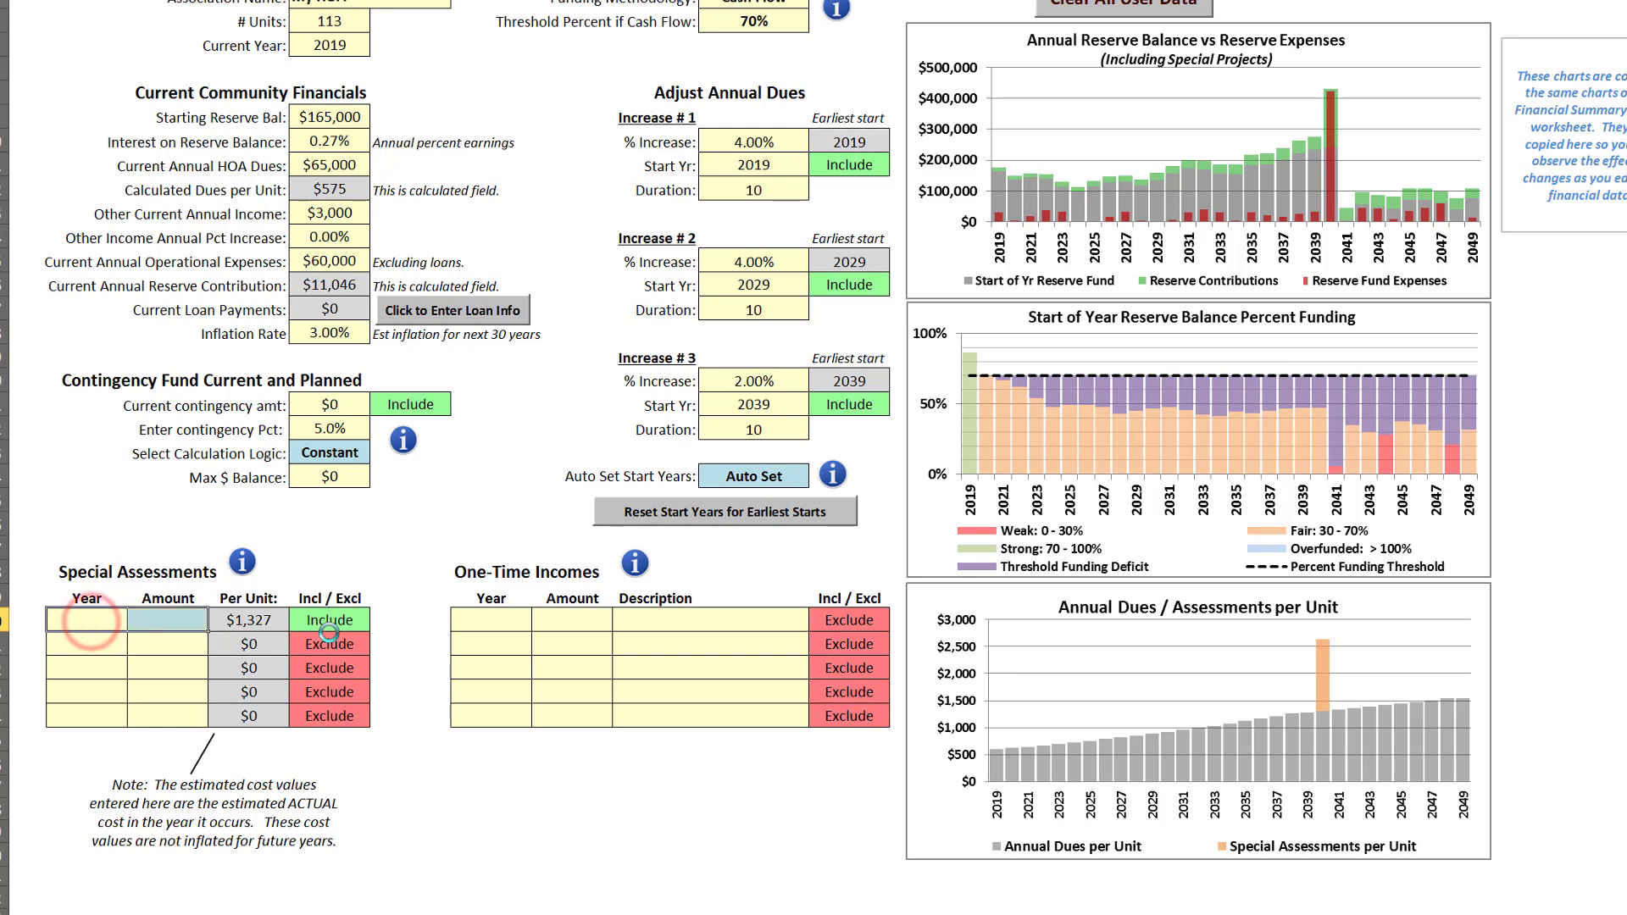
{"action": "left_click", "coordinate": [339, 621]}
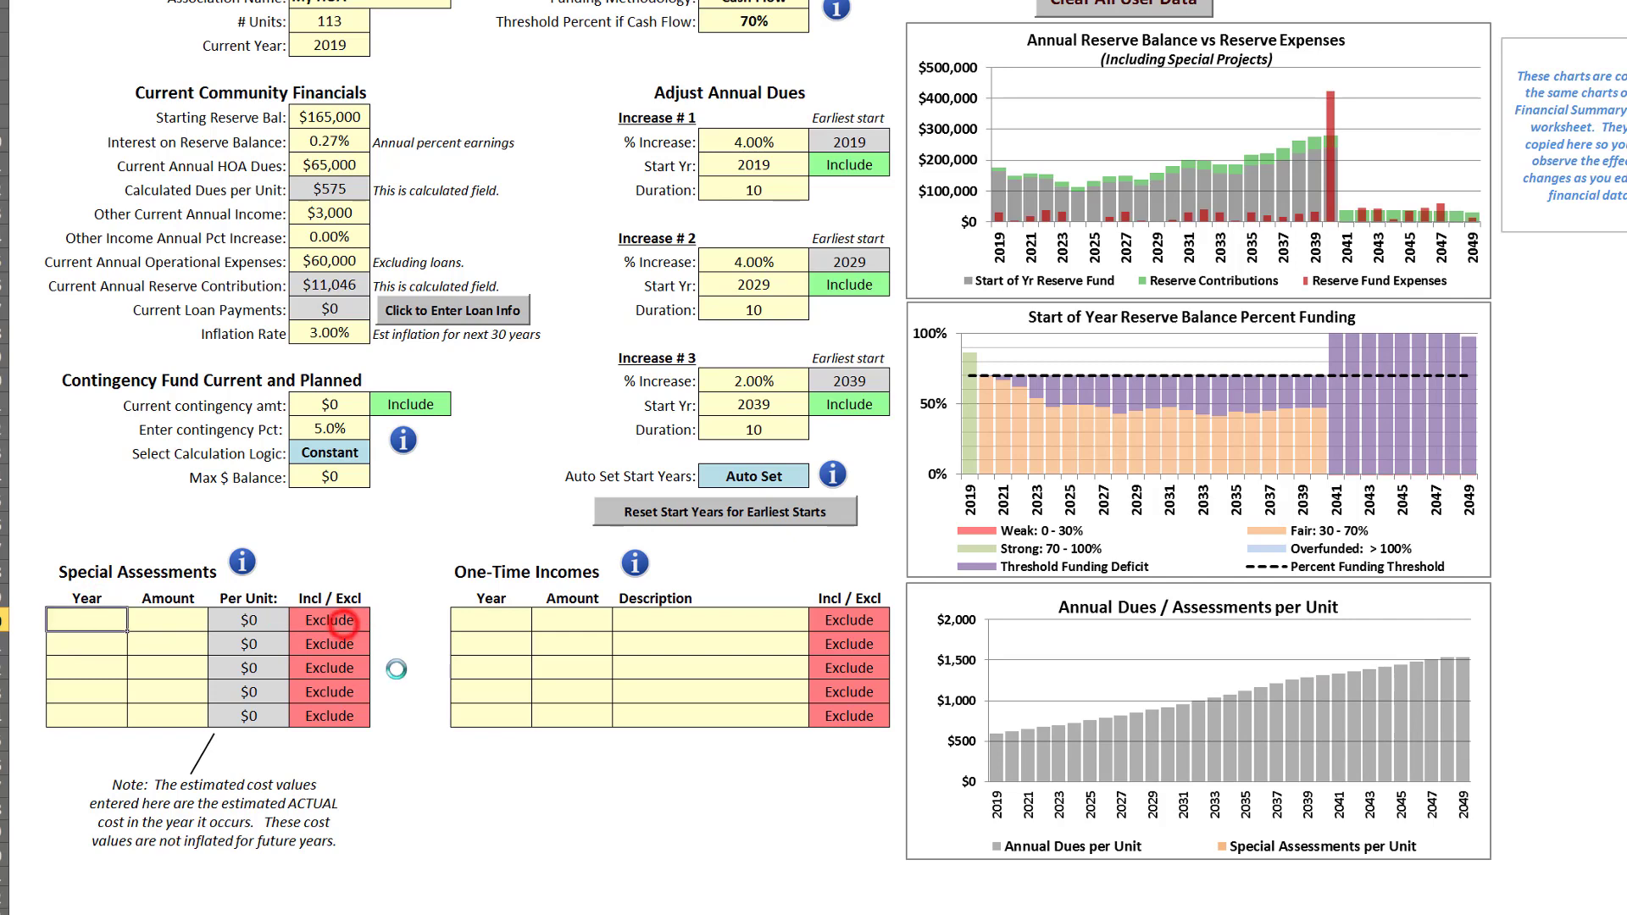
Set the percent increase of Increase # 1 back to 5%
{"action": "left_click", "coordinate": [755, 144]}
{"action": "type", "text": "5"}
{"action": "left_click", "coordinate": [771, 218]}
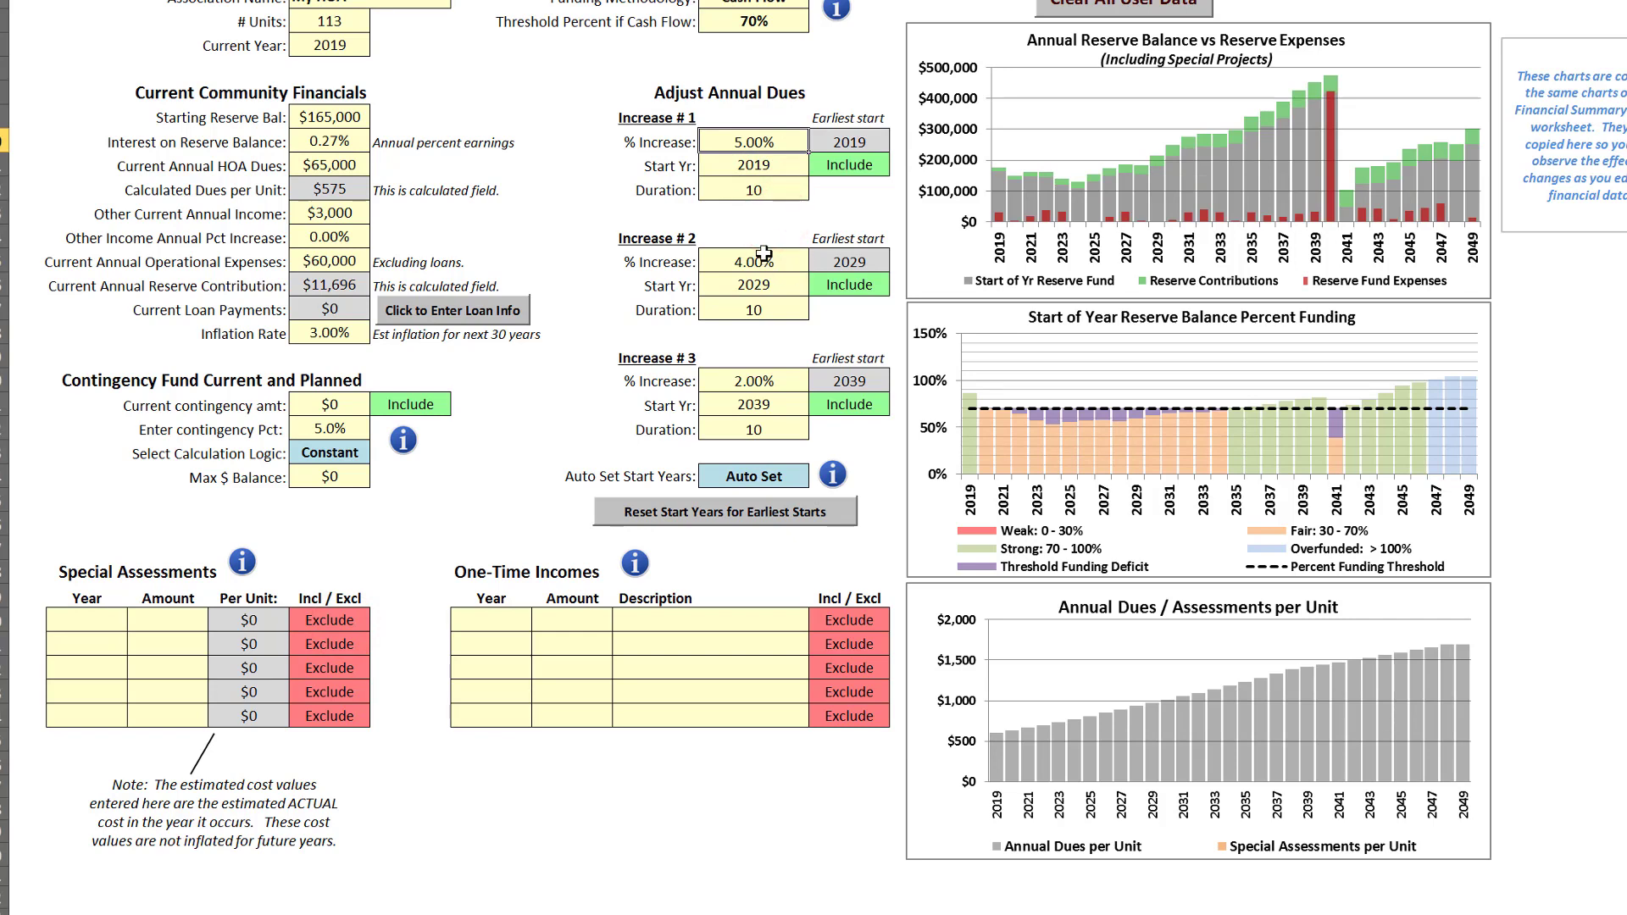
Lower the percent increase of Increase # 2 to 3.5%
{"action": "left_click", "coordinate": [764, 259]}
{"action": "type", "text": "3.5"}
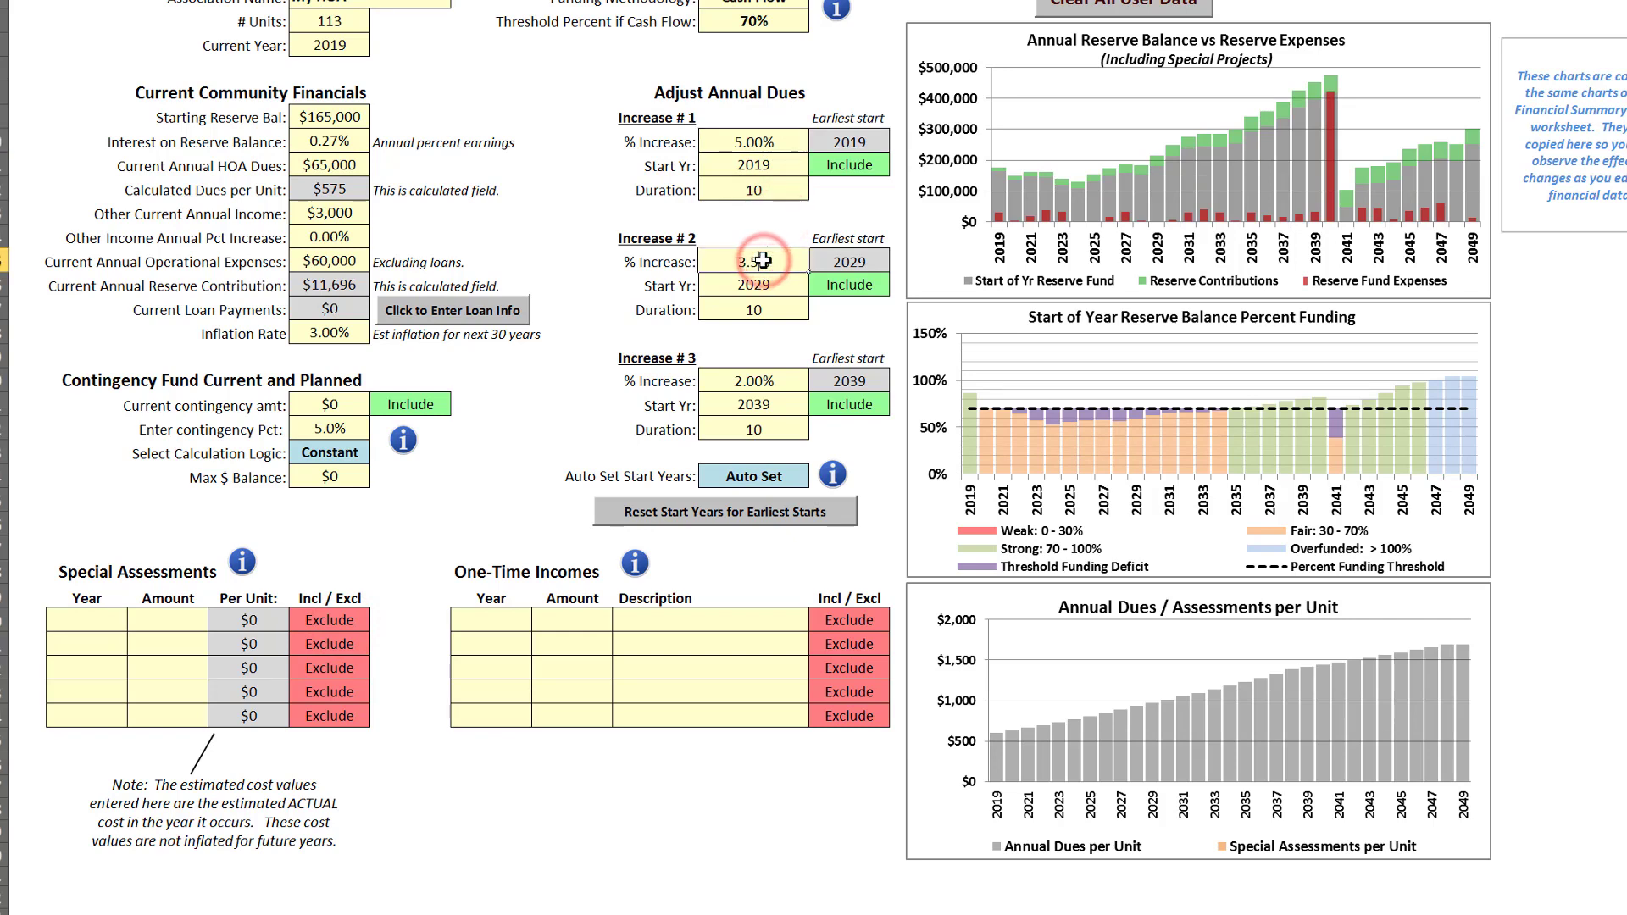
{"action": "key", "text": "Return"}
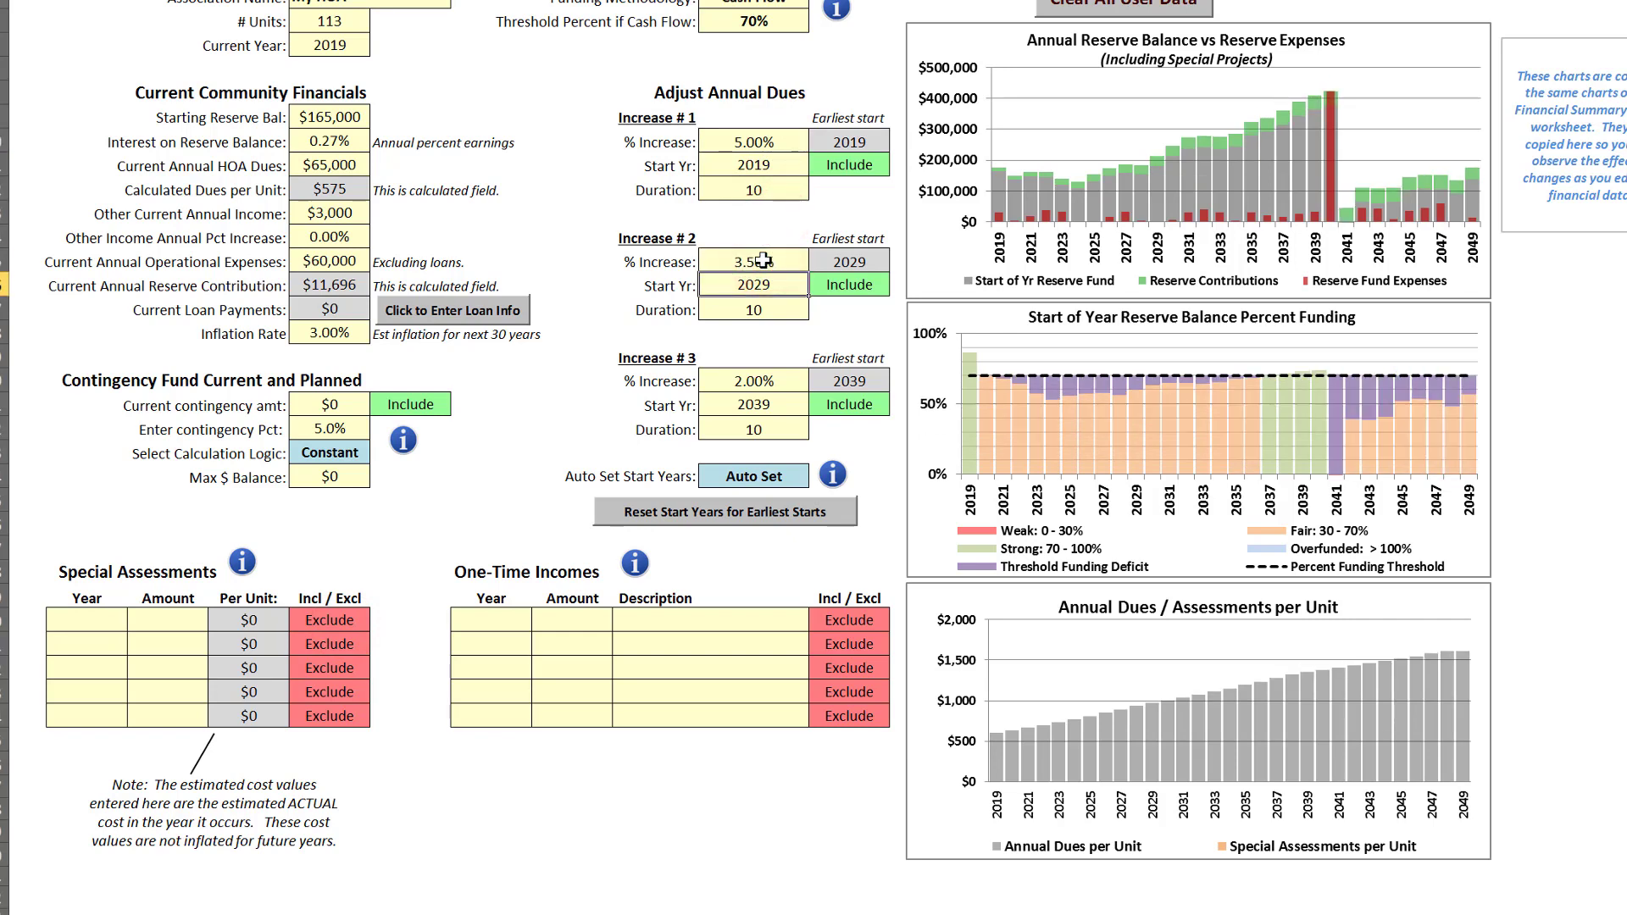
Set the duration of Increase # 1 to 12 years and of Increase # 2 to 8 years
{"action": "left_click", "coordinate": [766, 192]}
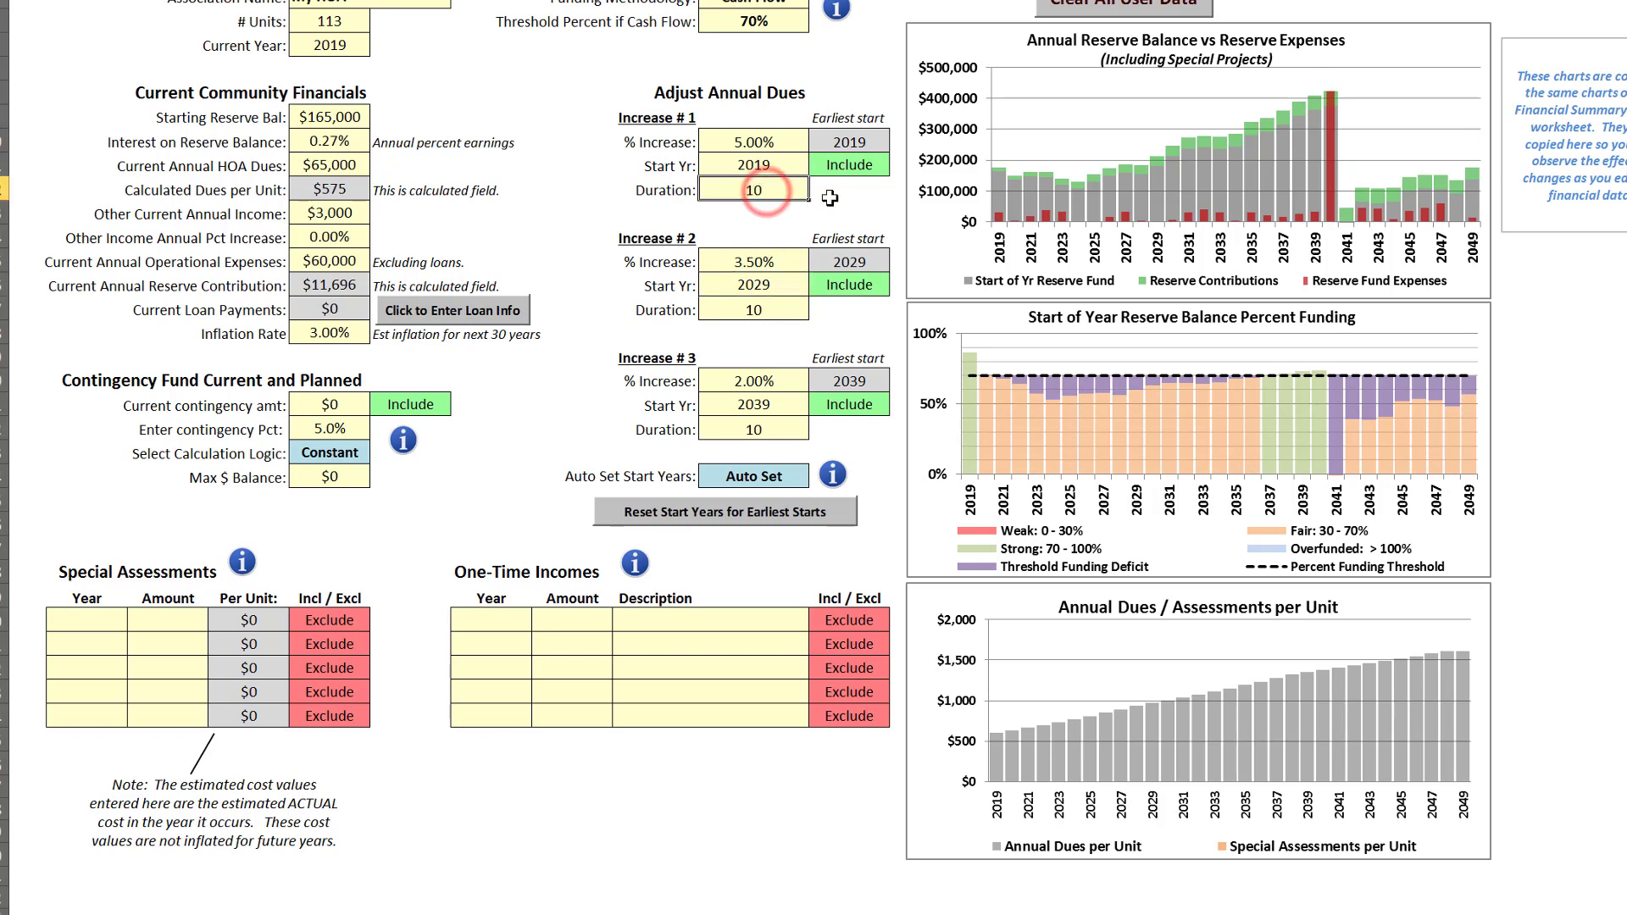
{"action": "type", "text": "12"}
{"action": "key", "text": "Return"}
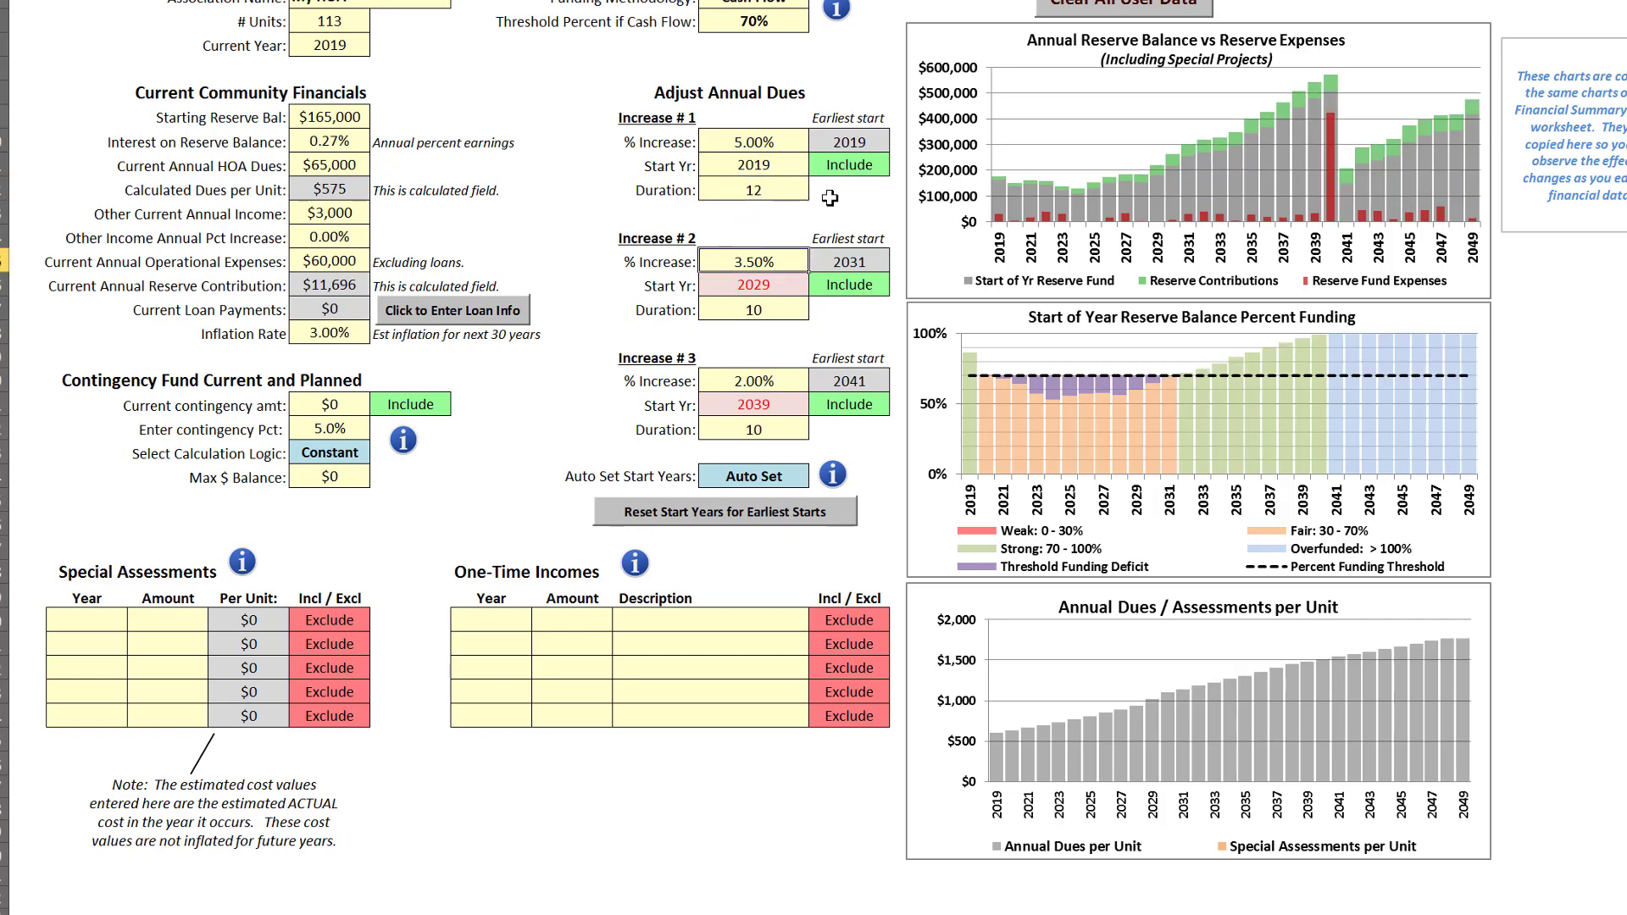
{"action": "left_click", "coordinate": [780, 310]}
{"action": "type", "text": "8"}
{"action": "key", "text": "Return"}
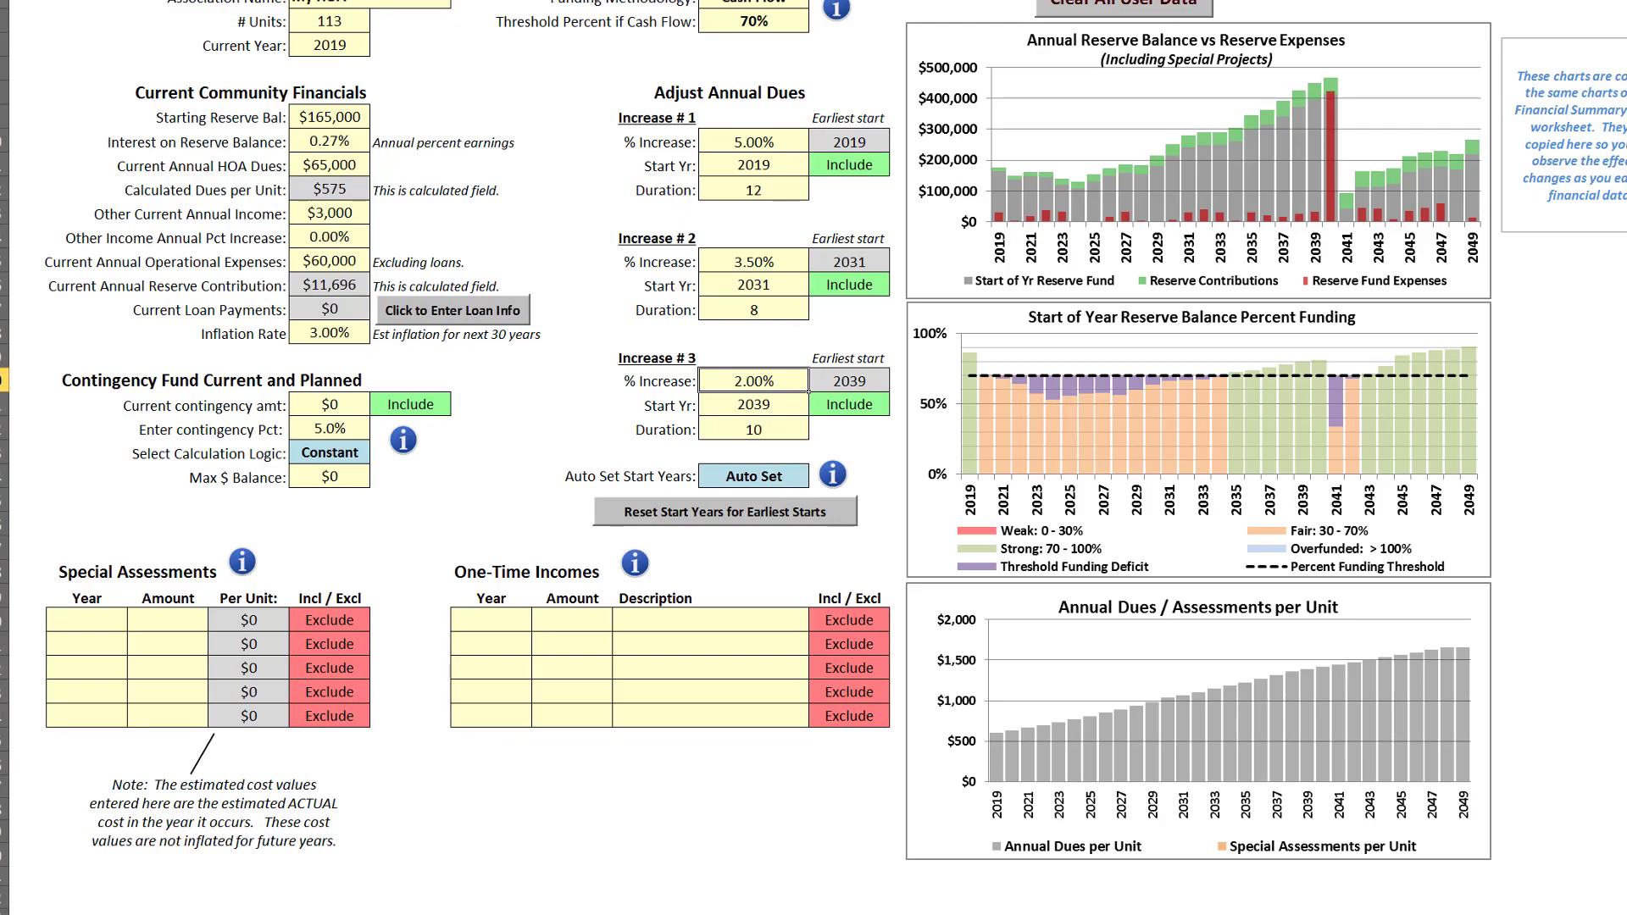
Try an inflation rate of 0.032 in the control panel's current community financials
{"action": "left_click", "coordinate": [1608, 165]}
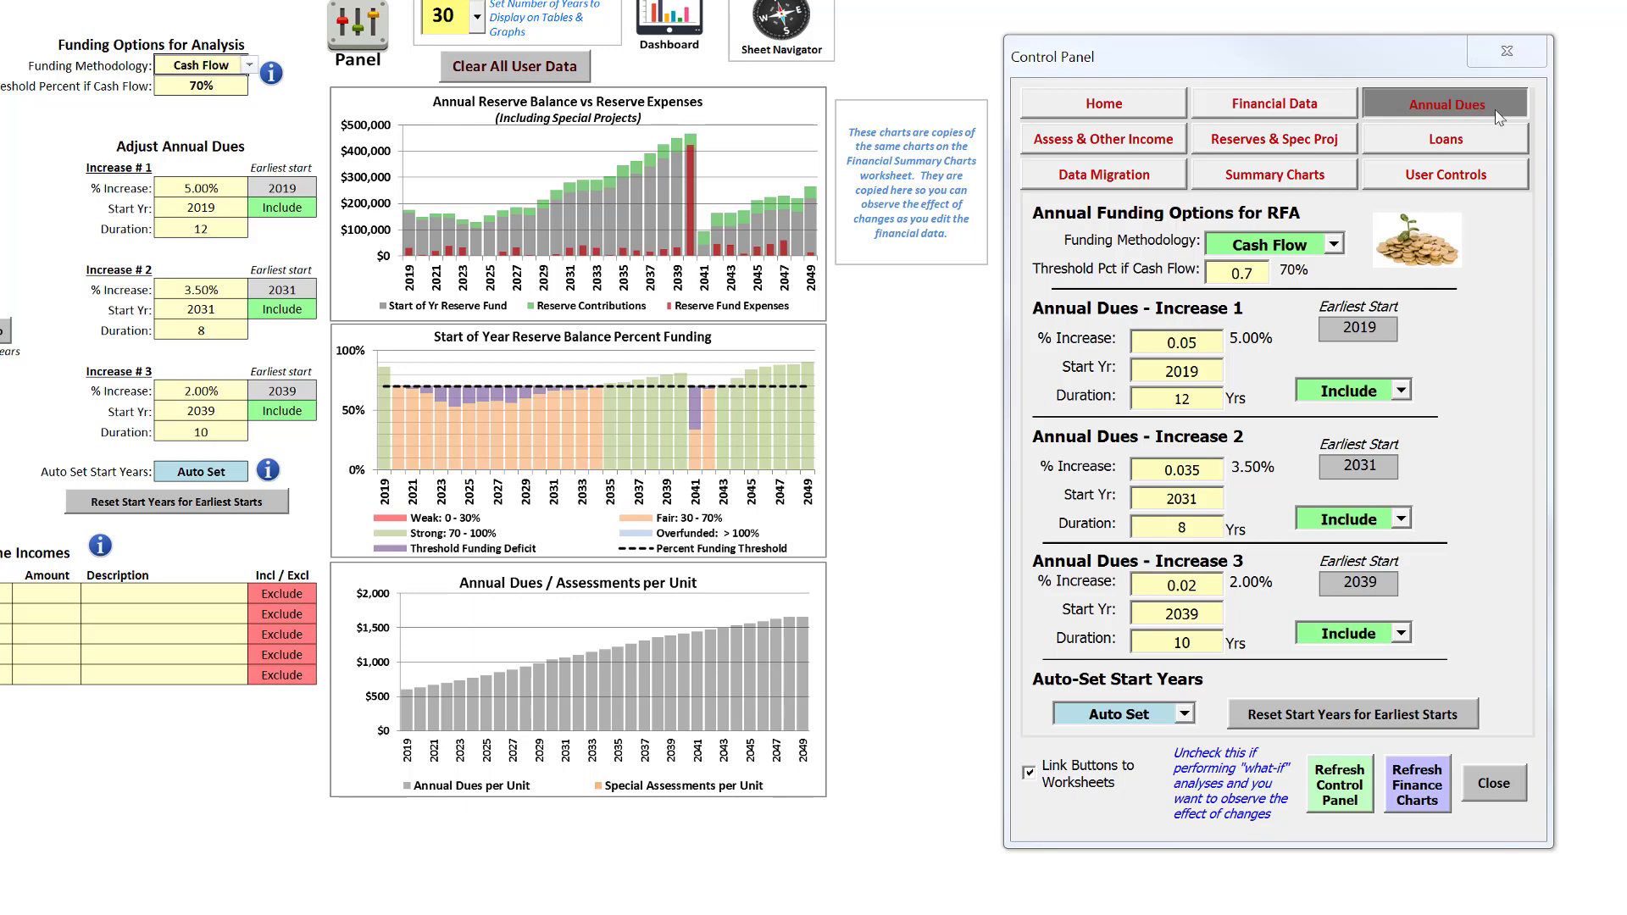
{"action": "left_click", "coordinate": [1306, 104]}
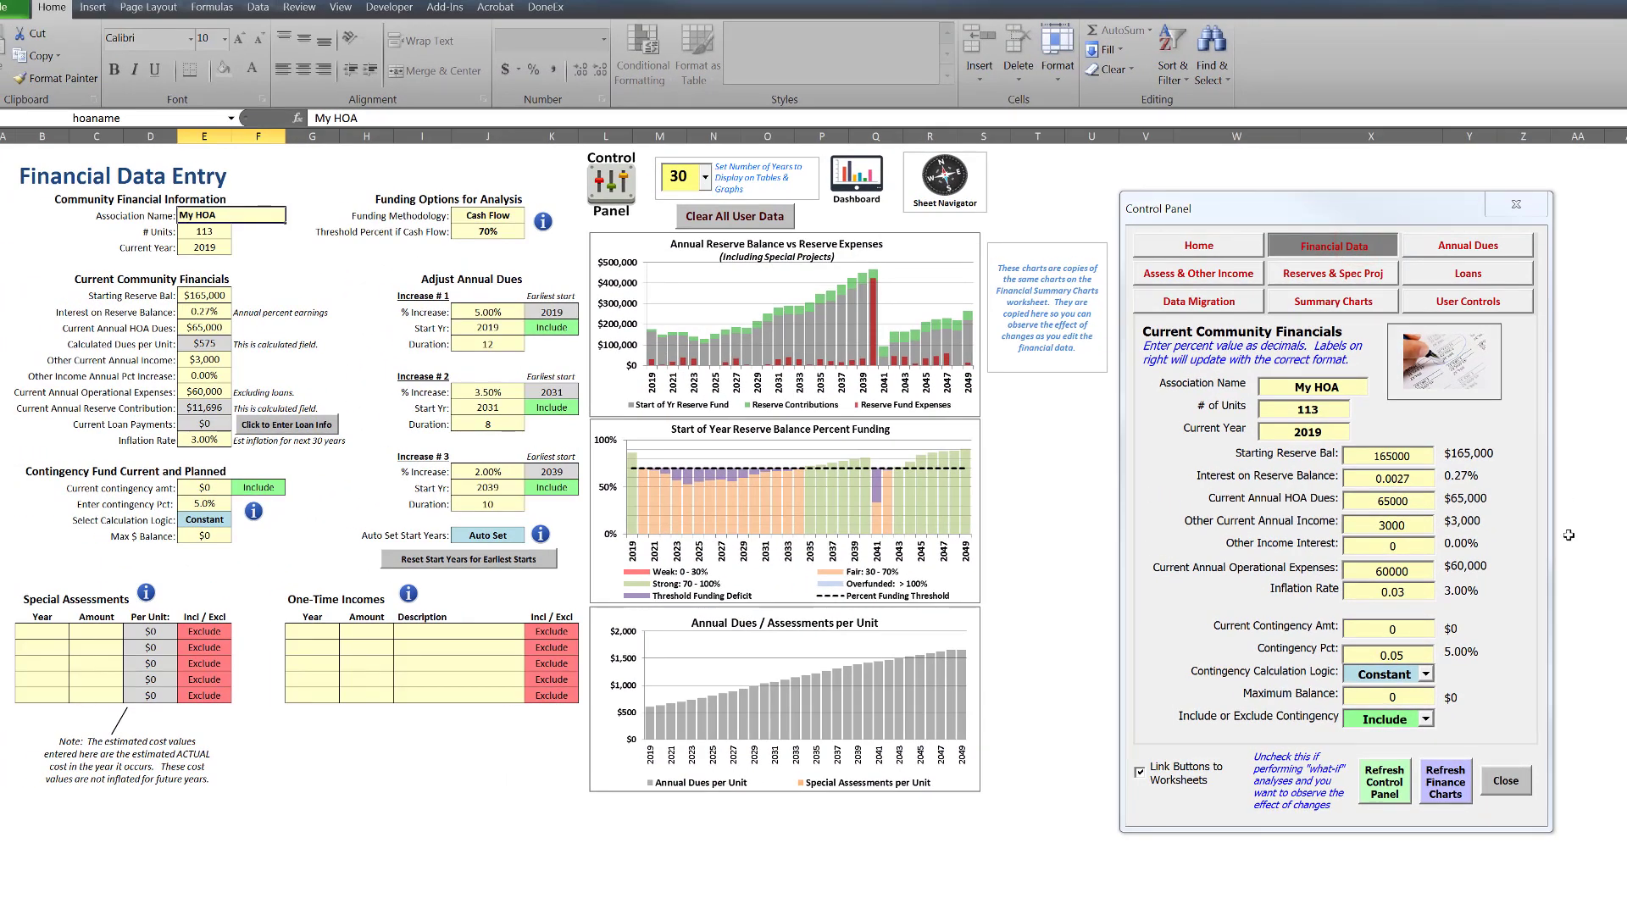
{"action": "double_click", "coordinate": [1415, 590]}
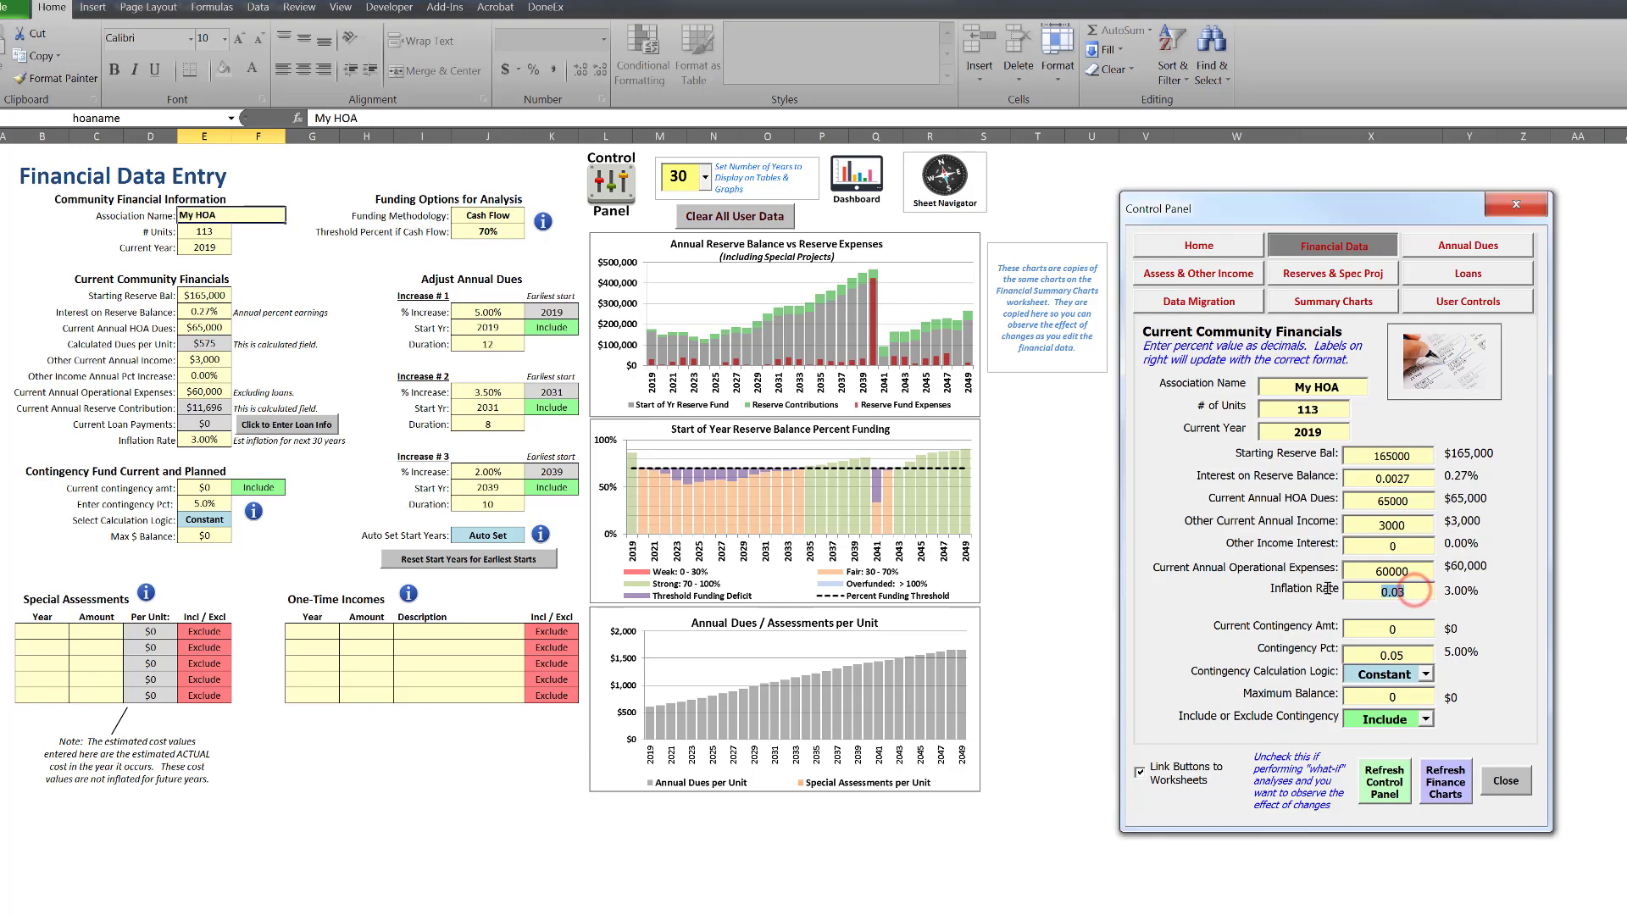
{"action": "type", "text": "0.03"}
{"action": "key", "text": "Tab"}
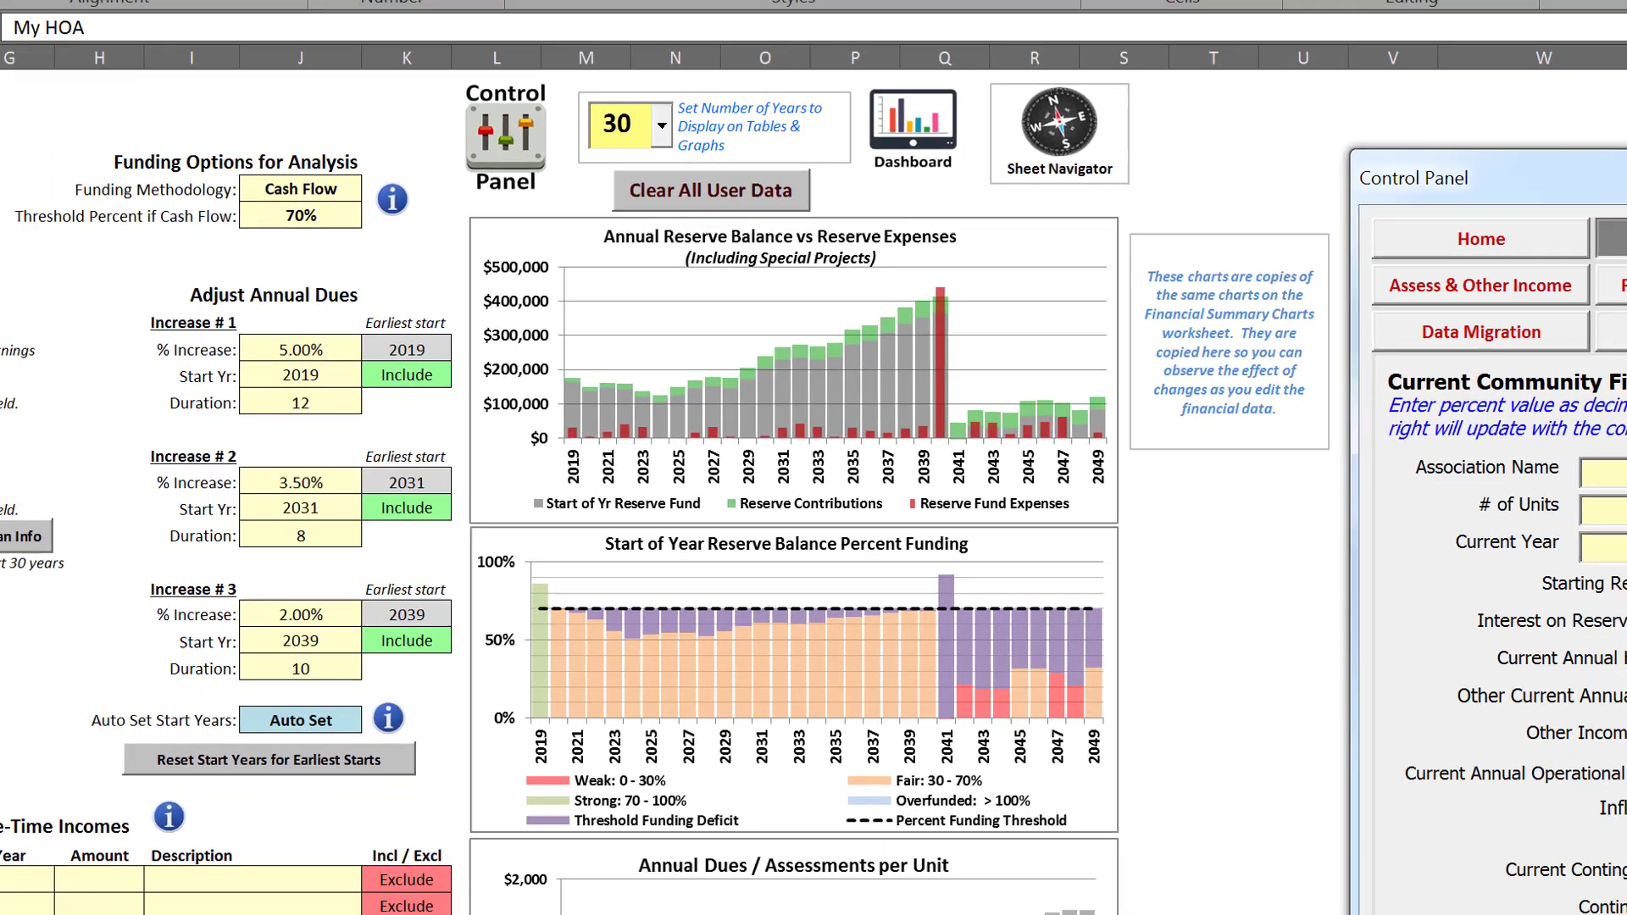
Try an inflation rate of 0.028 in the control panel's current community financials
{"action": "left_click_drag", "start_coordinate": [1476, 577], "coordinate": [1395, 577]}
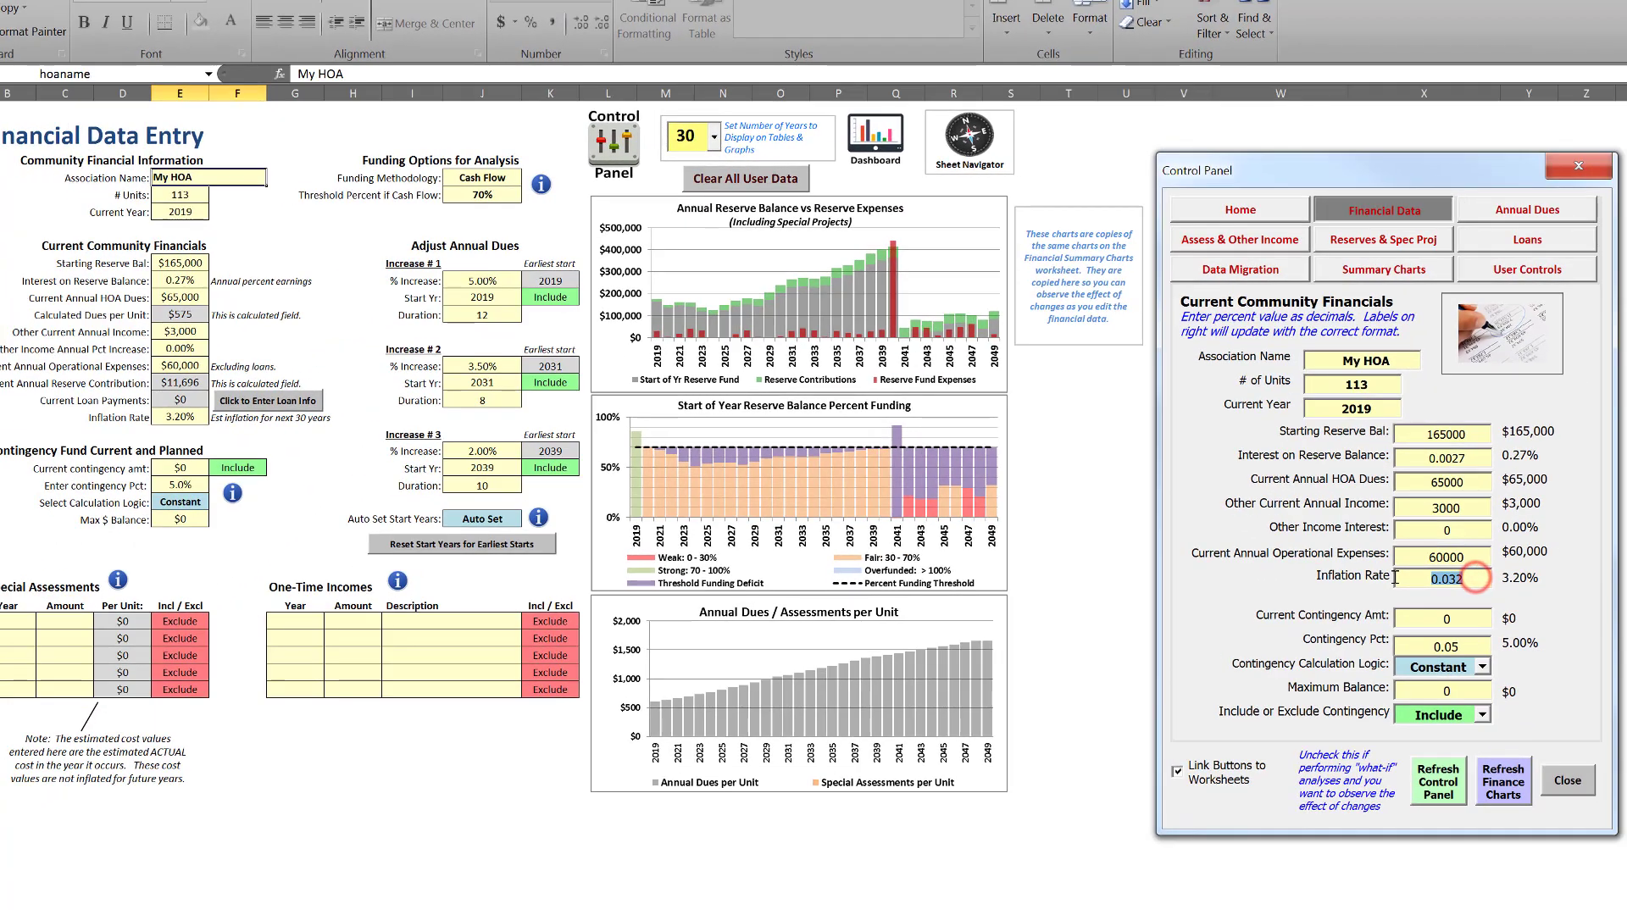
{"action": "type", "text": "0.0"}
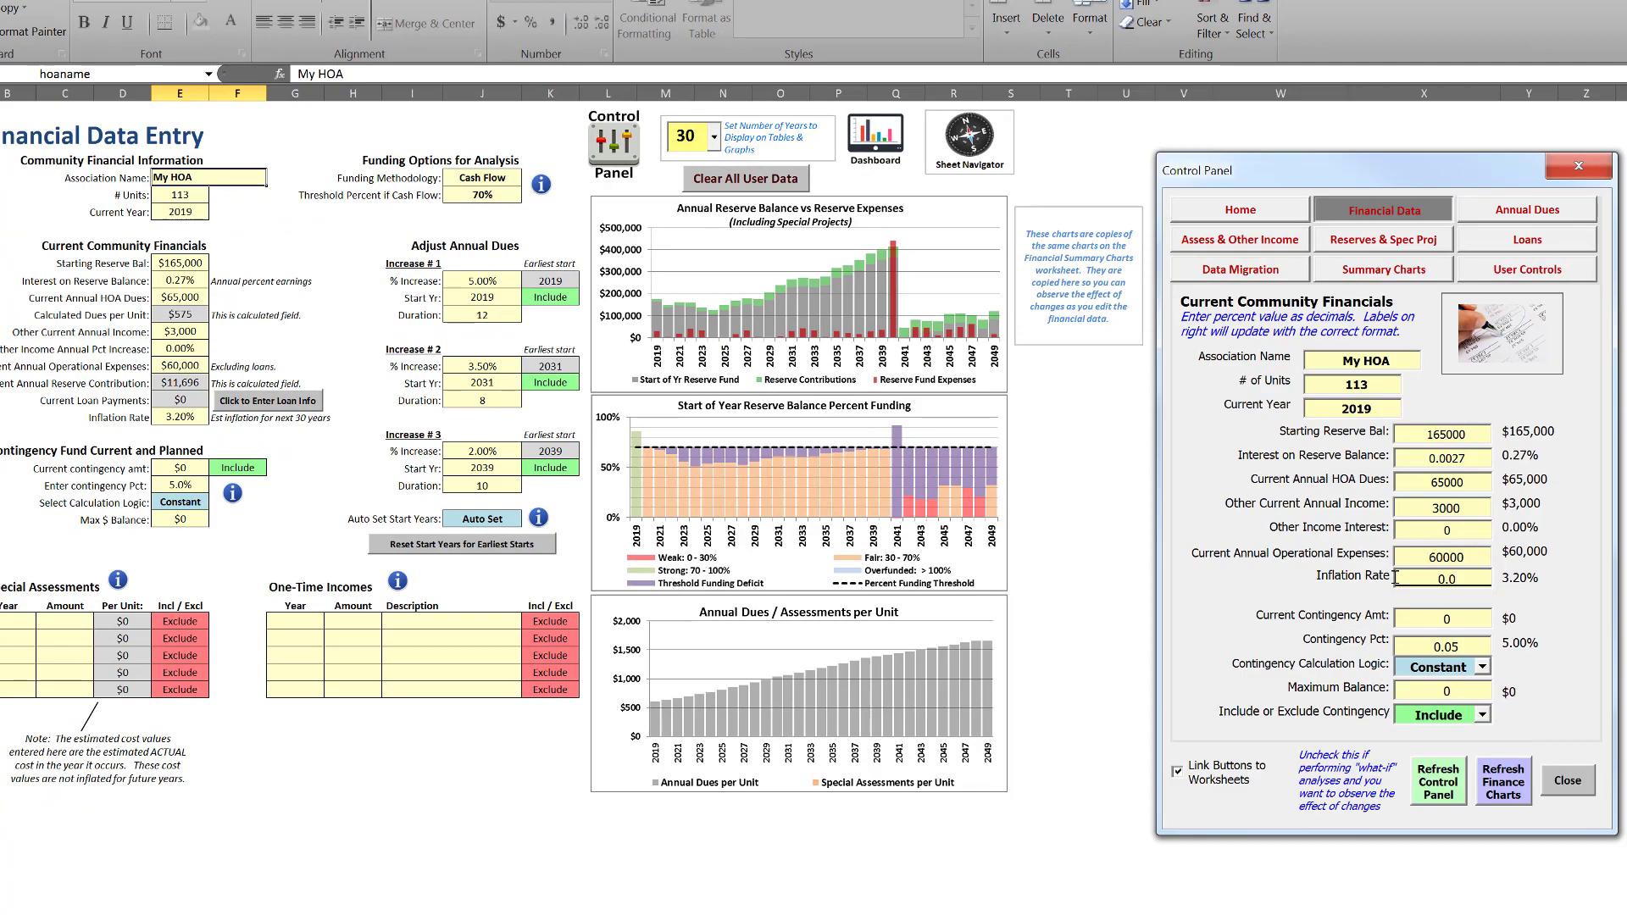
{"action": "type", "text": "28"}
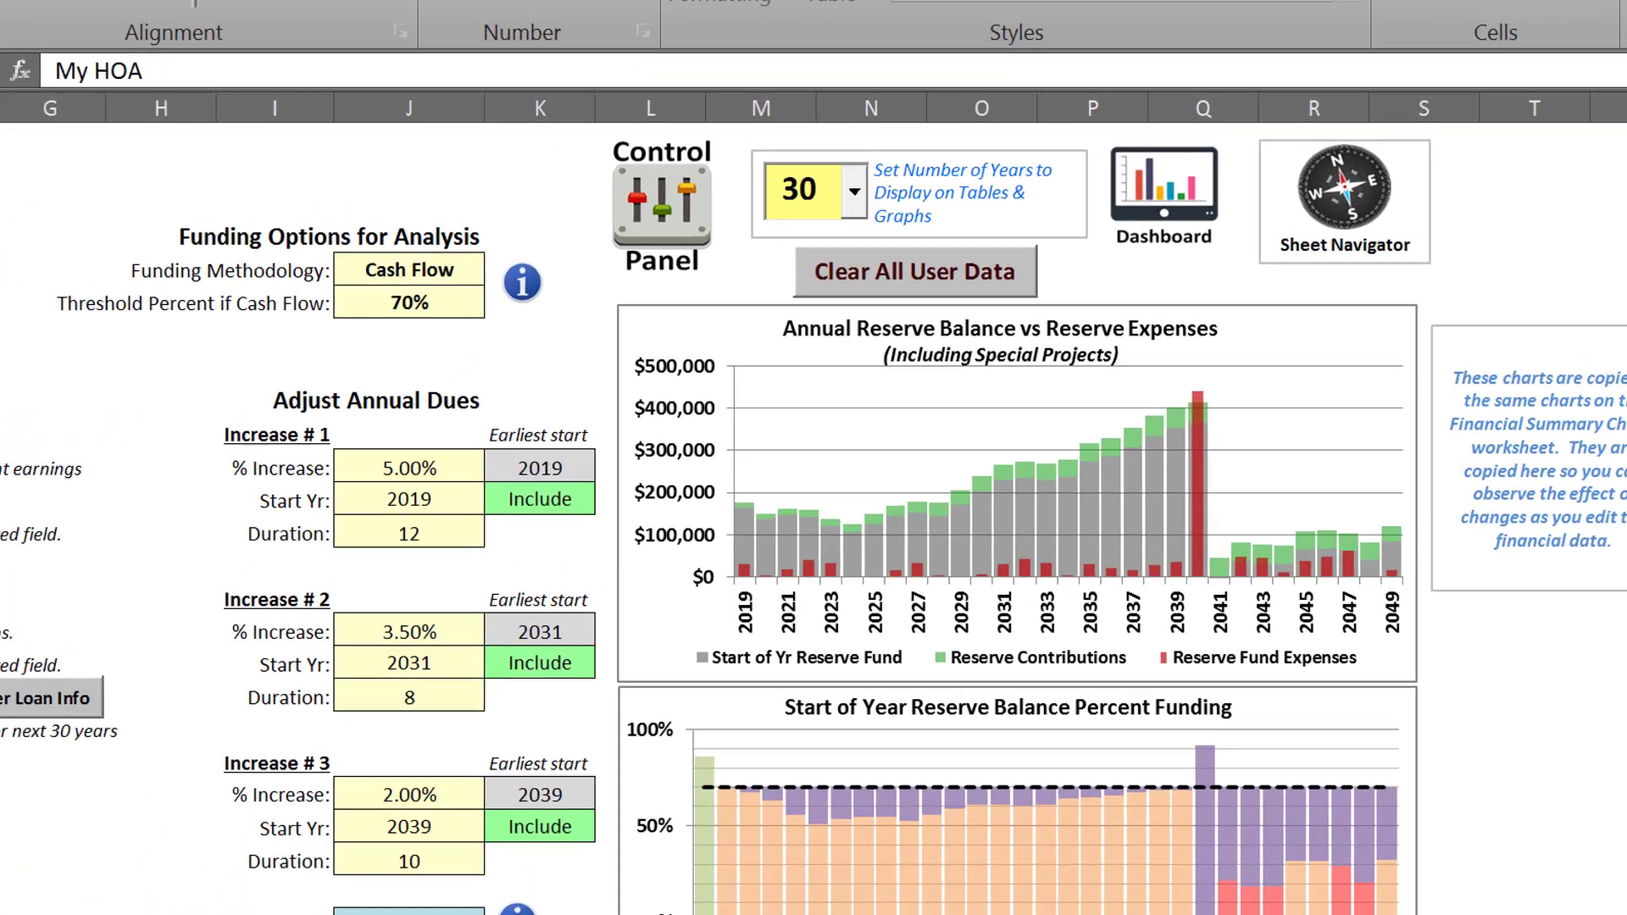
{"action": "key", "text": "Tab"}
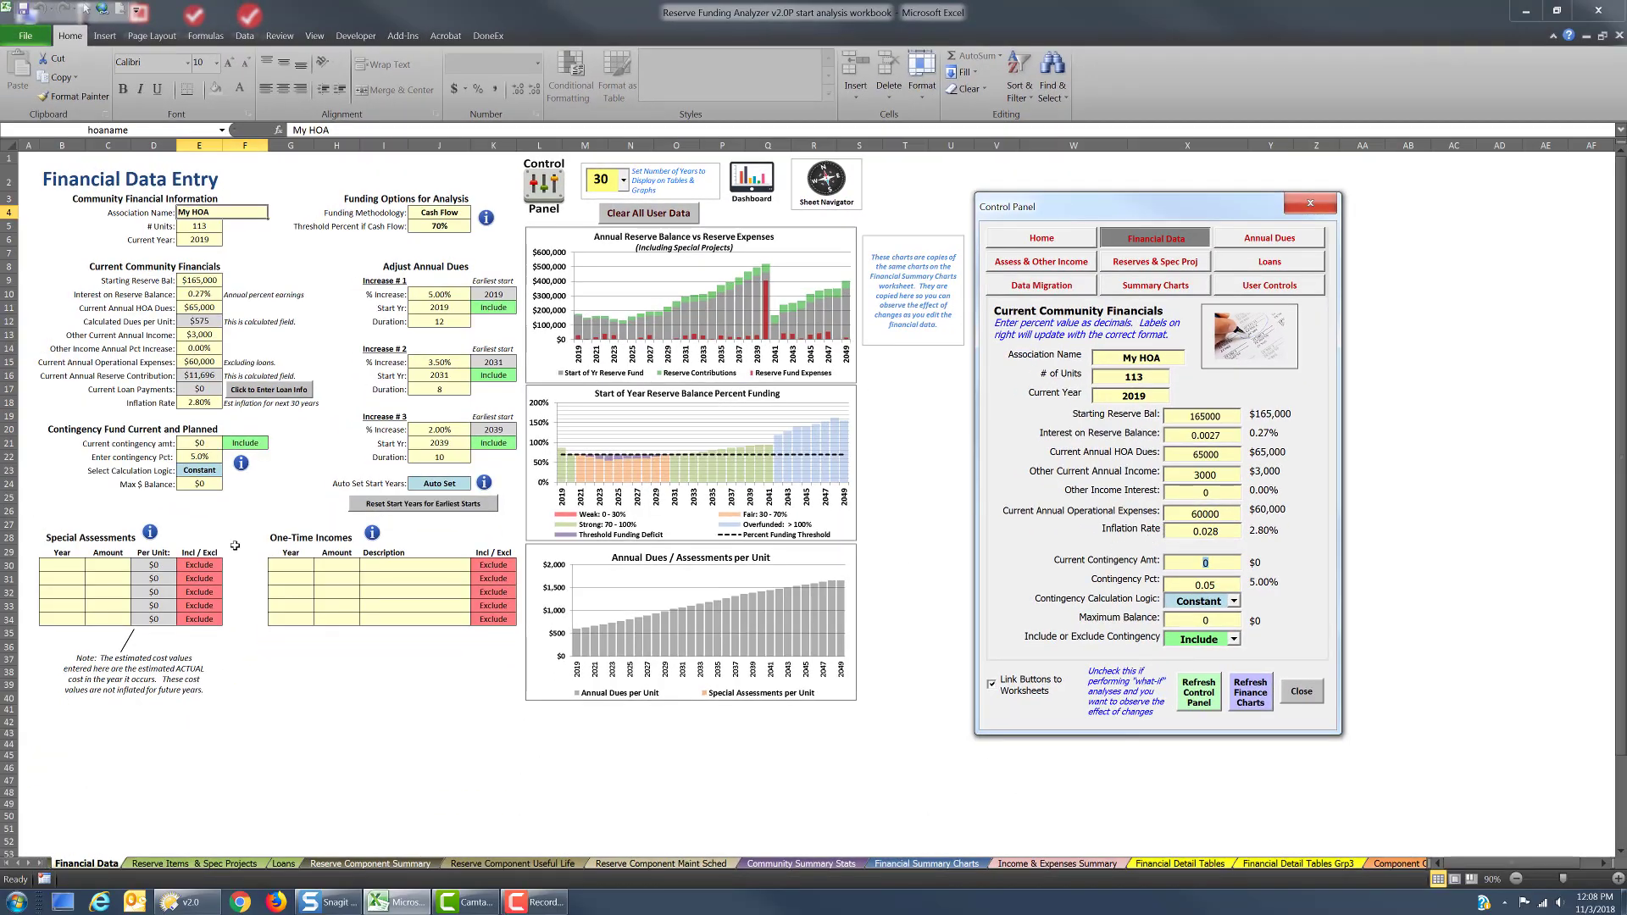
Restore the inflation rate to 3% directly on the Financial Data worksheet
{"action": "left_click", "coordinate": [203, 405]}
{"action": "left_click", "coordinate": [203, 404]}
{"action": "type", "text": "3"}
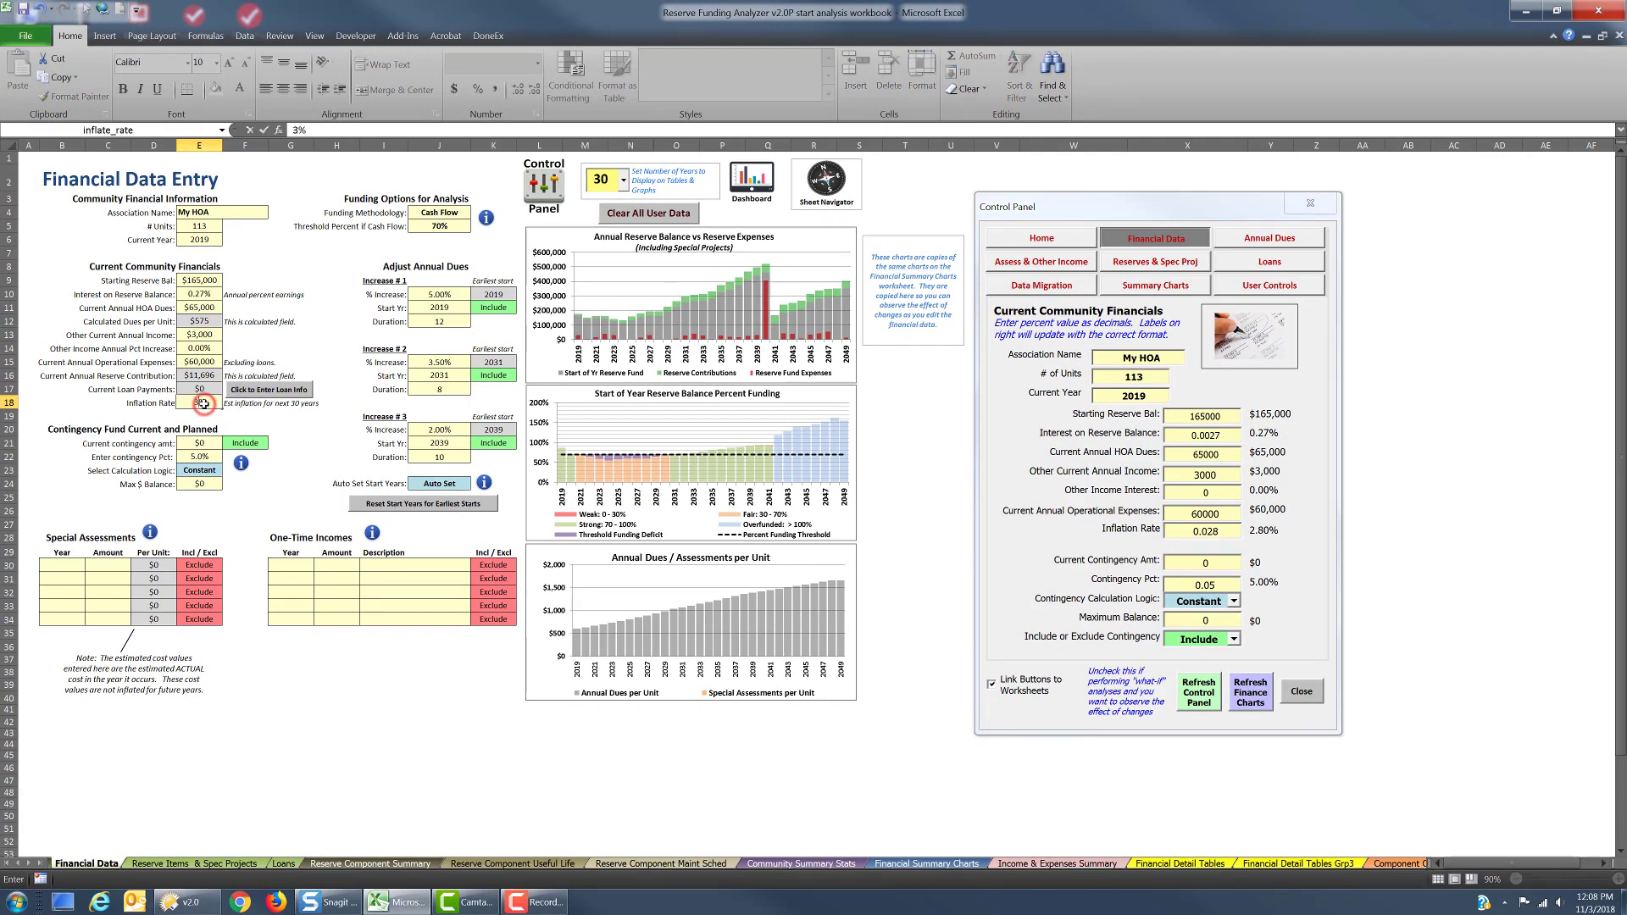
{"action": "key", "text": "Return"}
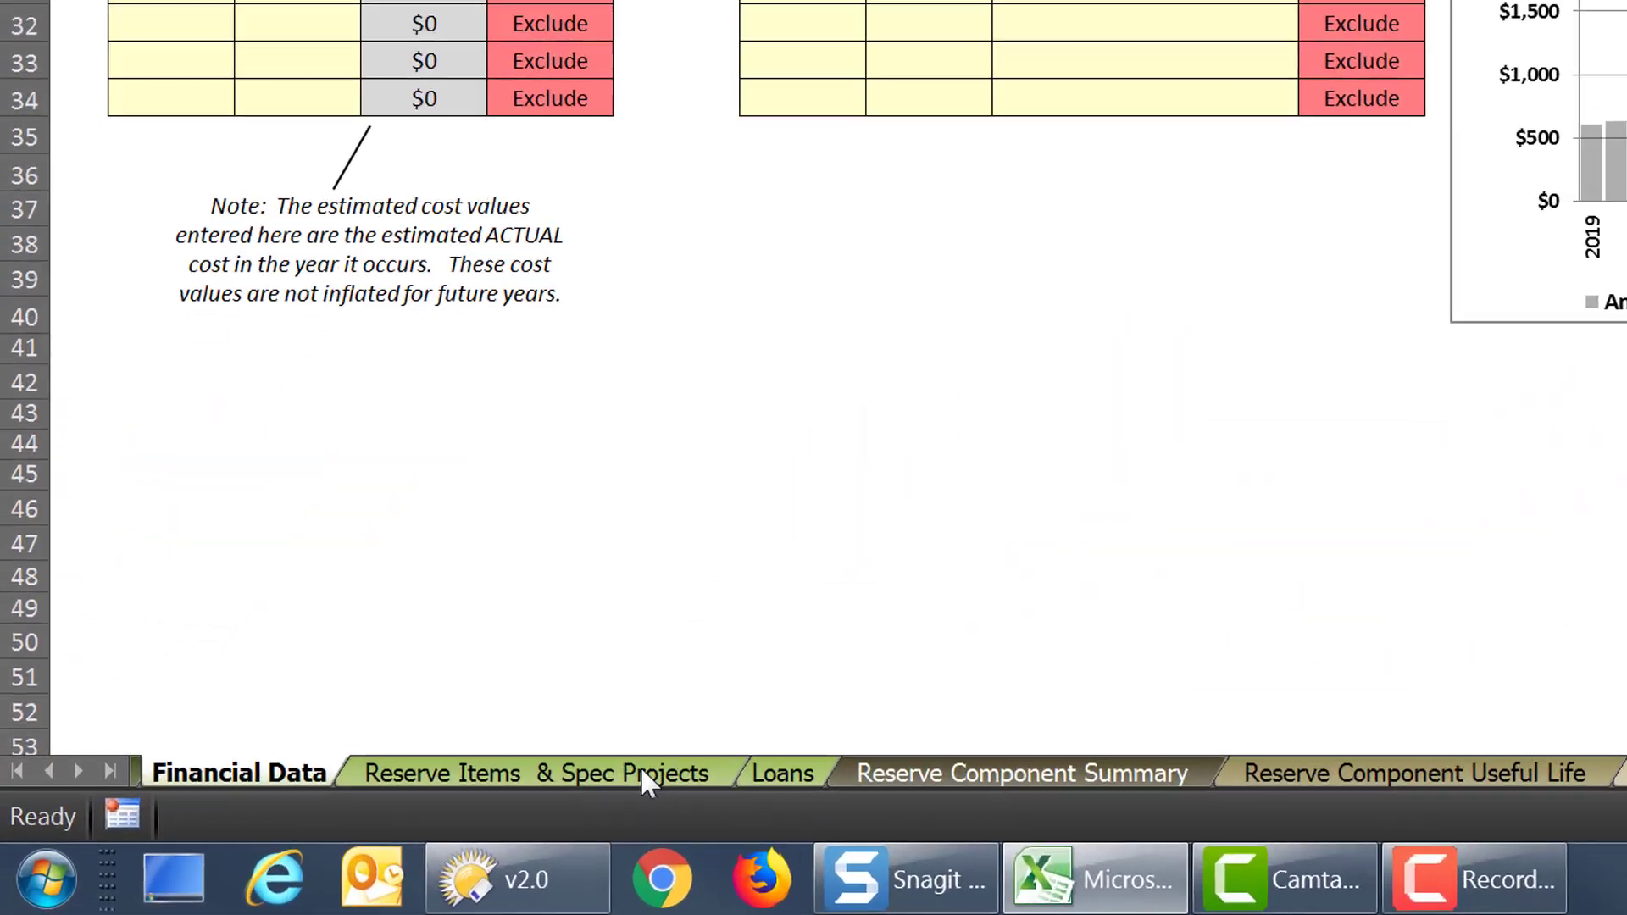
View the Reserve Items & Spec Projects worksheet, and rename Loan 1 as "Road Resurfac" on the Loans worksheet
{"action": "left_click", "coordinate": [224, 863]}
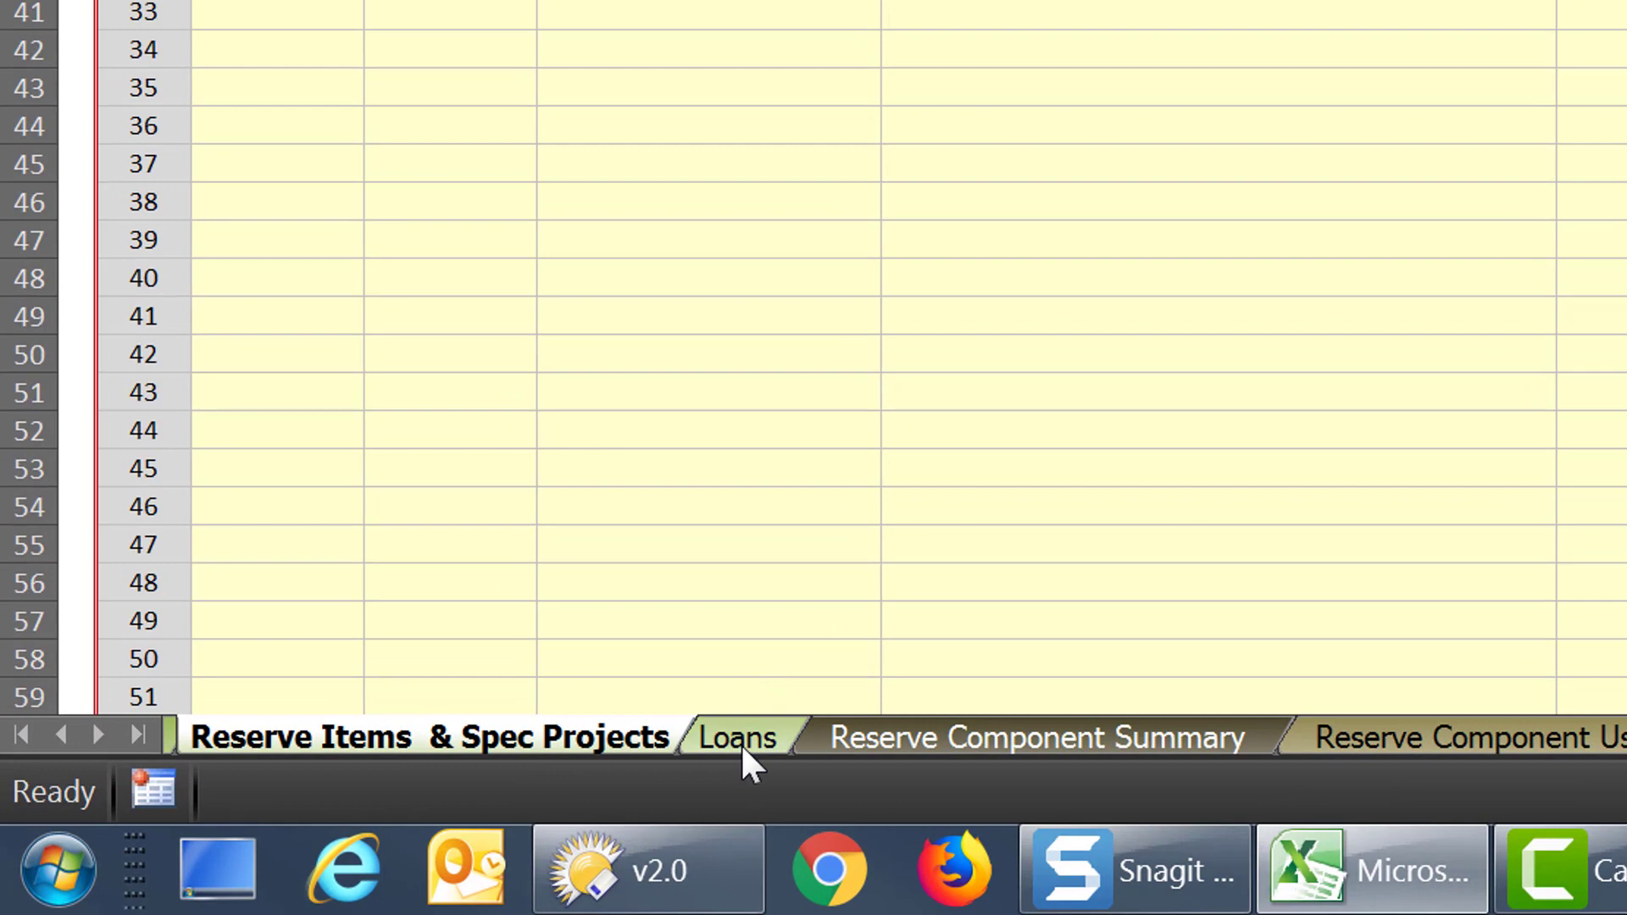
{"action": "left_click", "coordinate": [737, 740]}
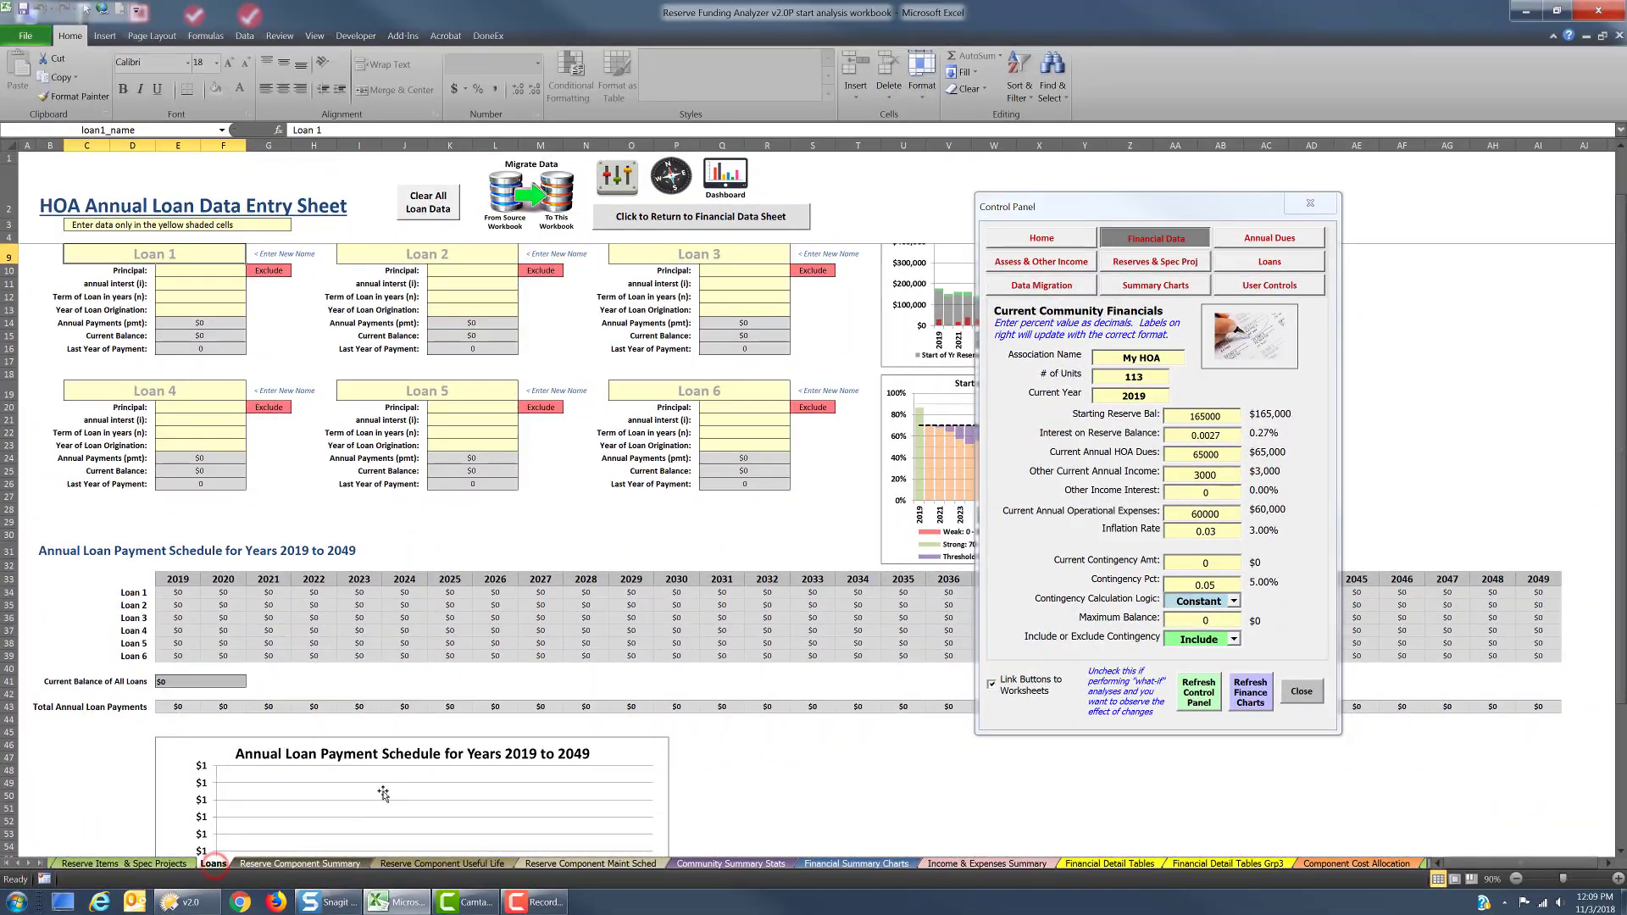
{"action": "left_click", "coordinate": [162, 259]}
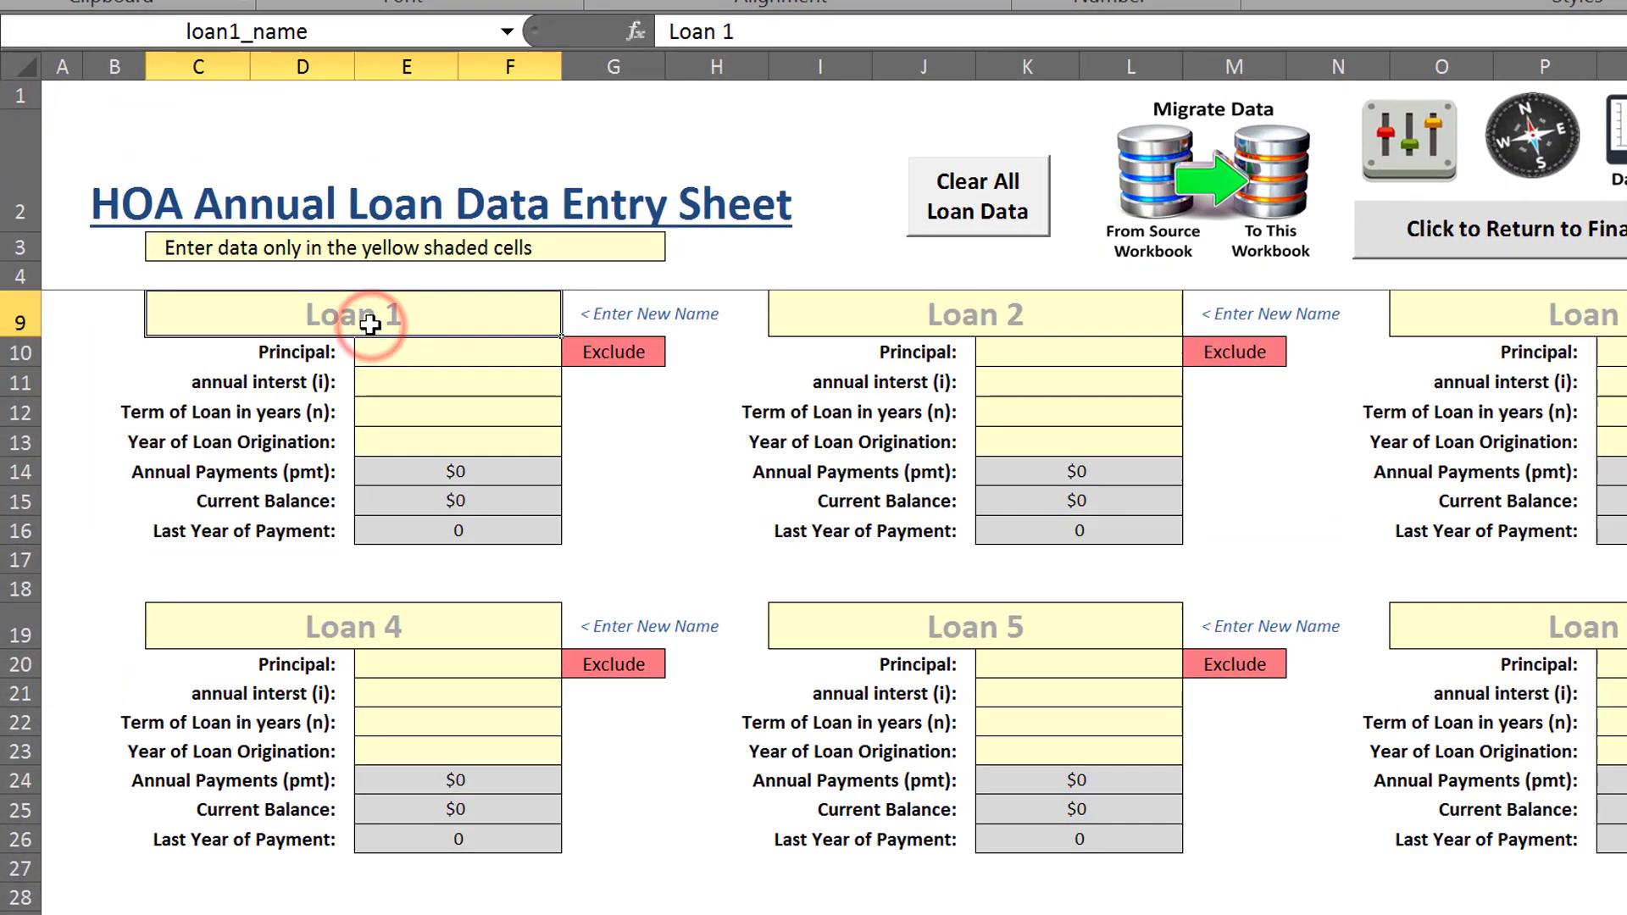
{"action": "type", "text": "Road"}
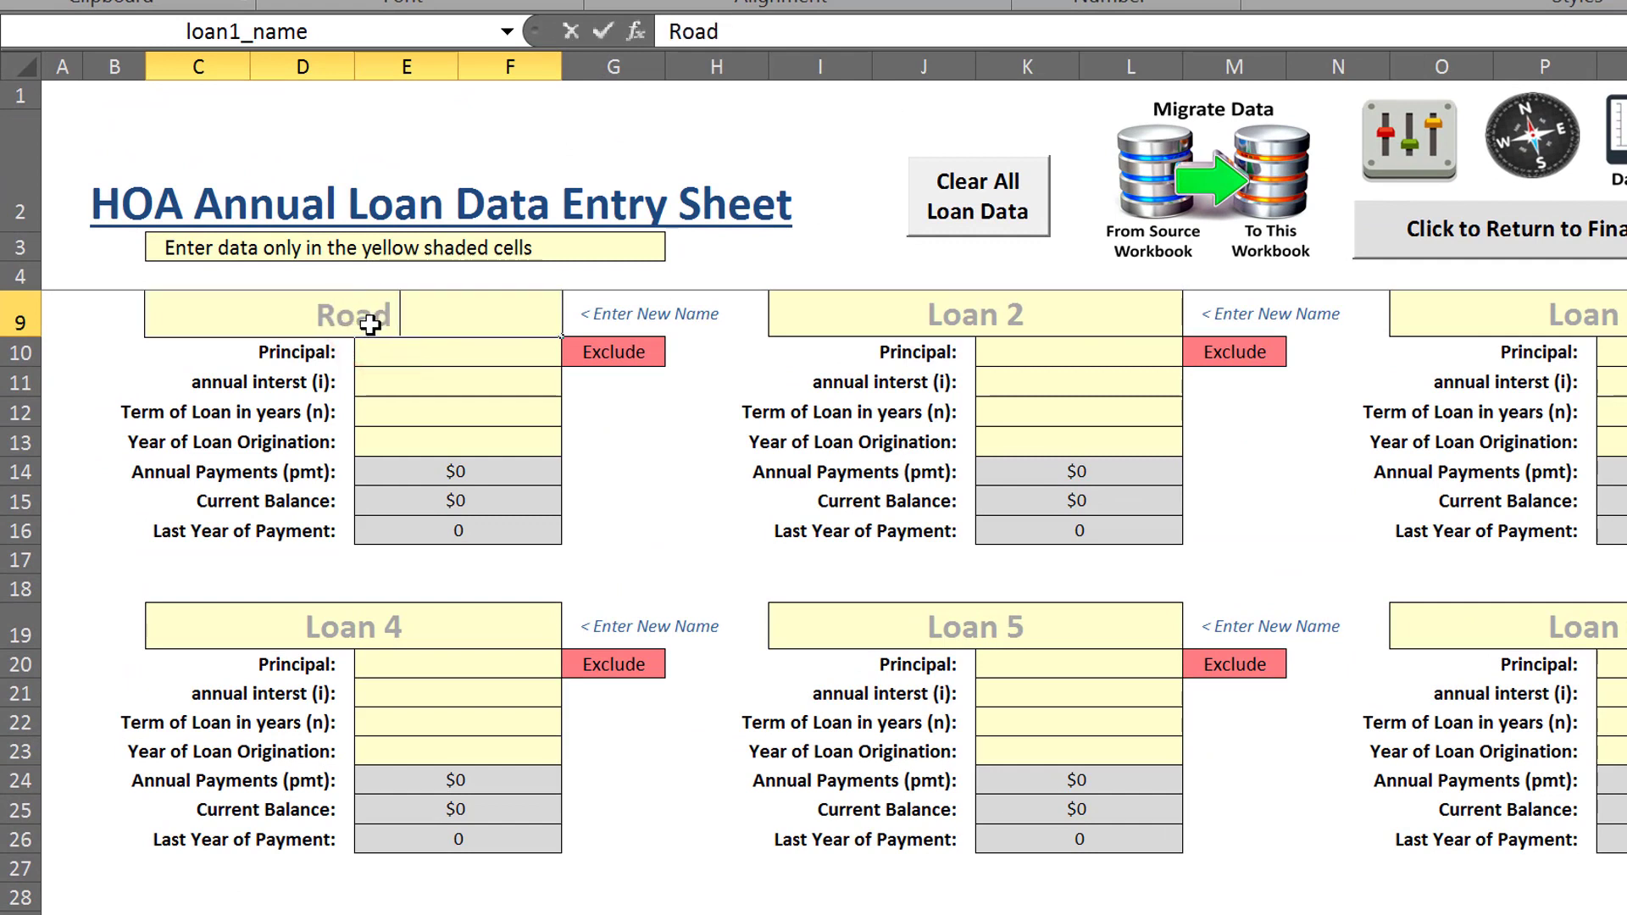
{"action": "type", "text": " Resurfac"}
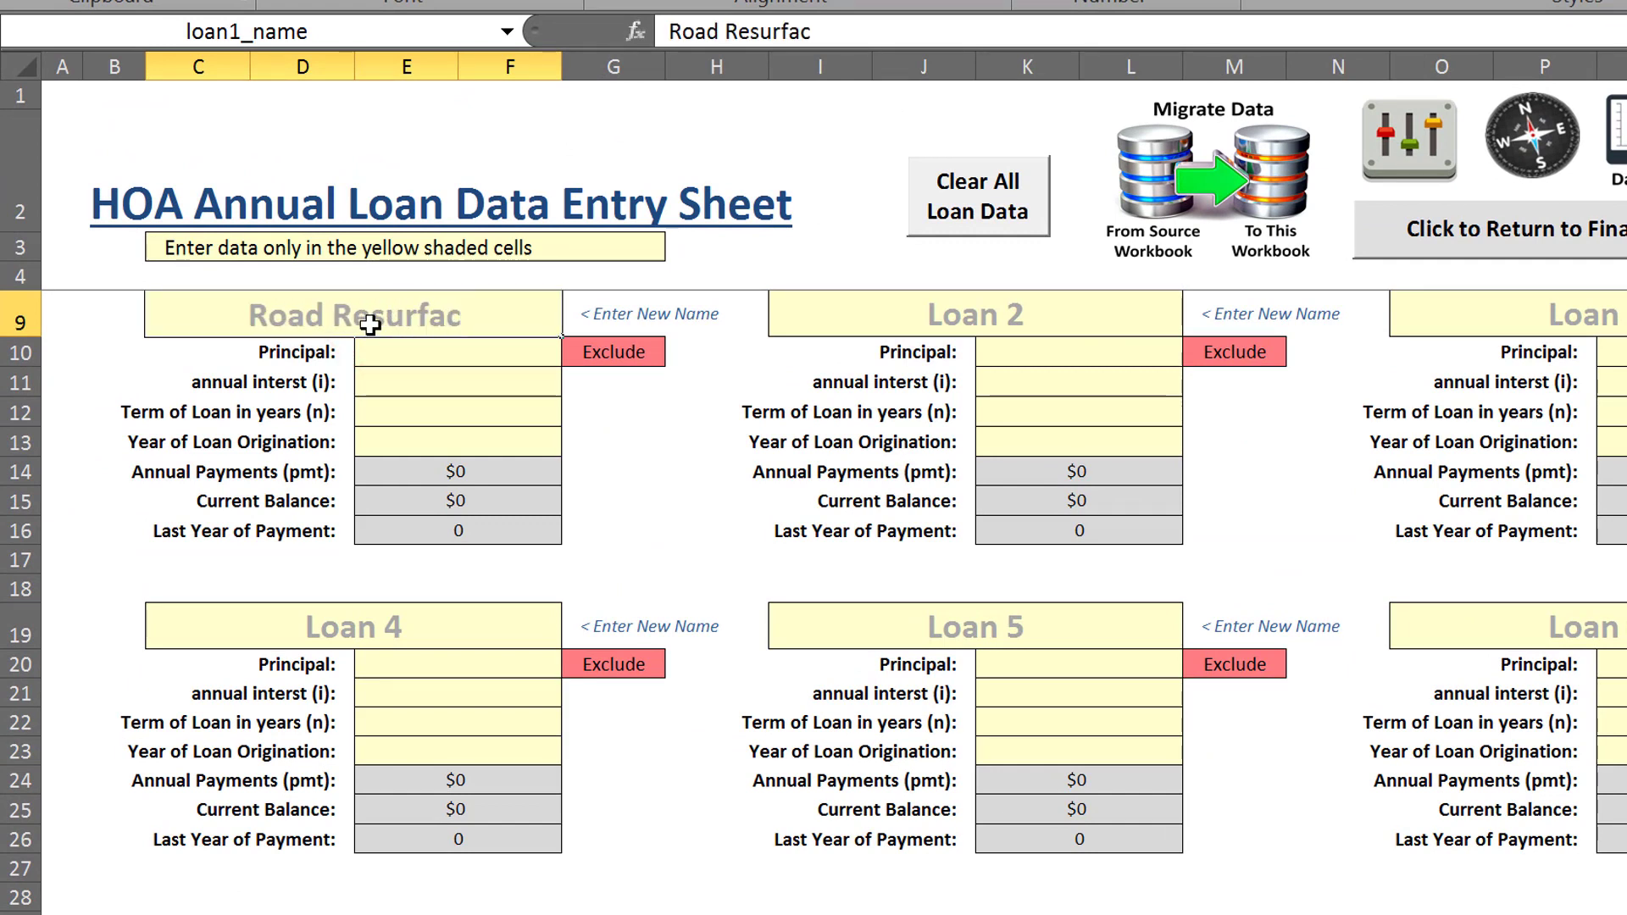
{"action": "key", "text": "Tab"}
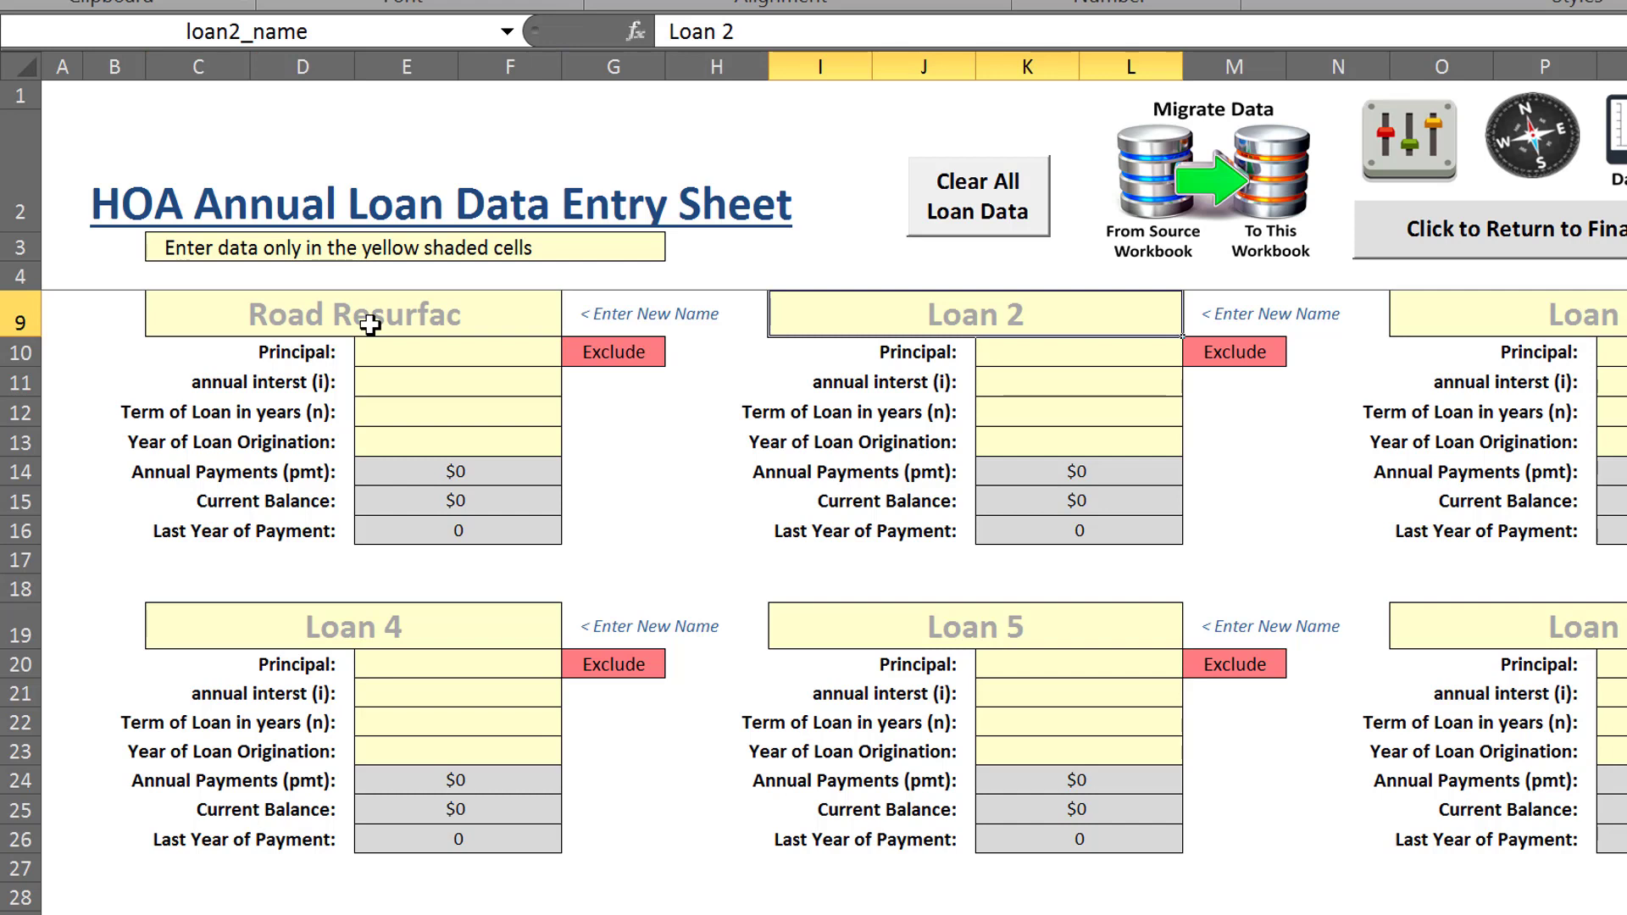
Enter a principal of 200000 for the Road Resurfac loan
{"action": "left_click", "coordinate": [411, 352]}
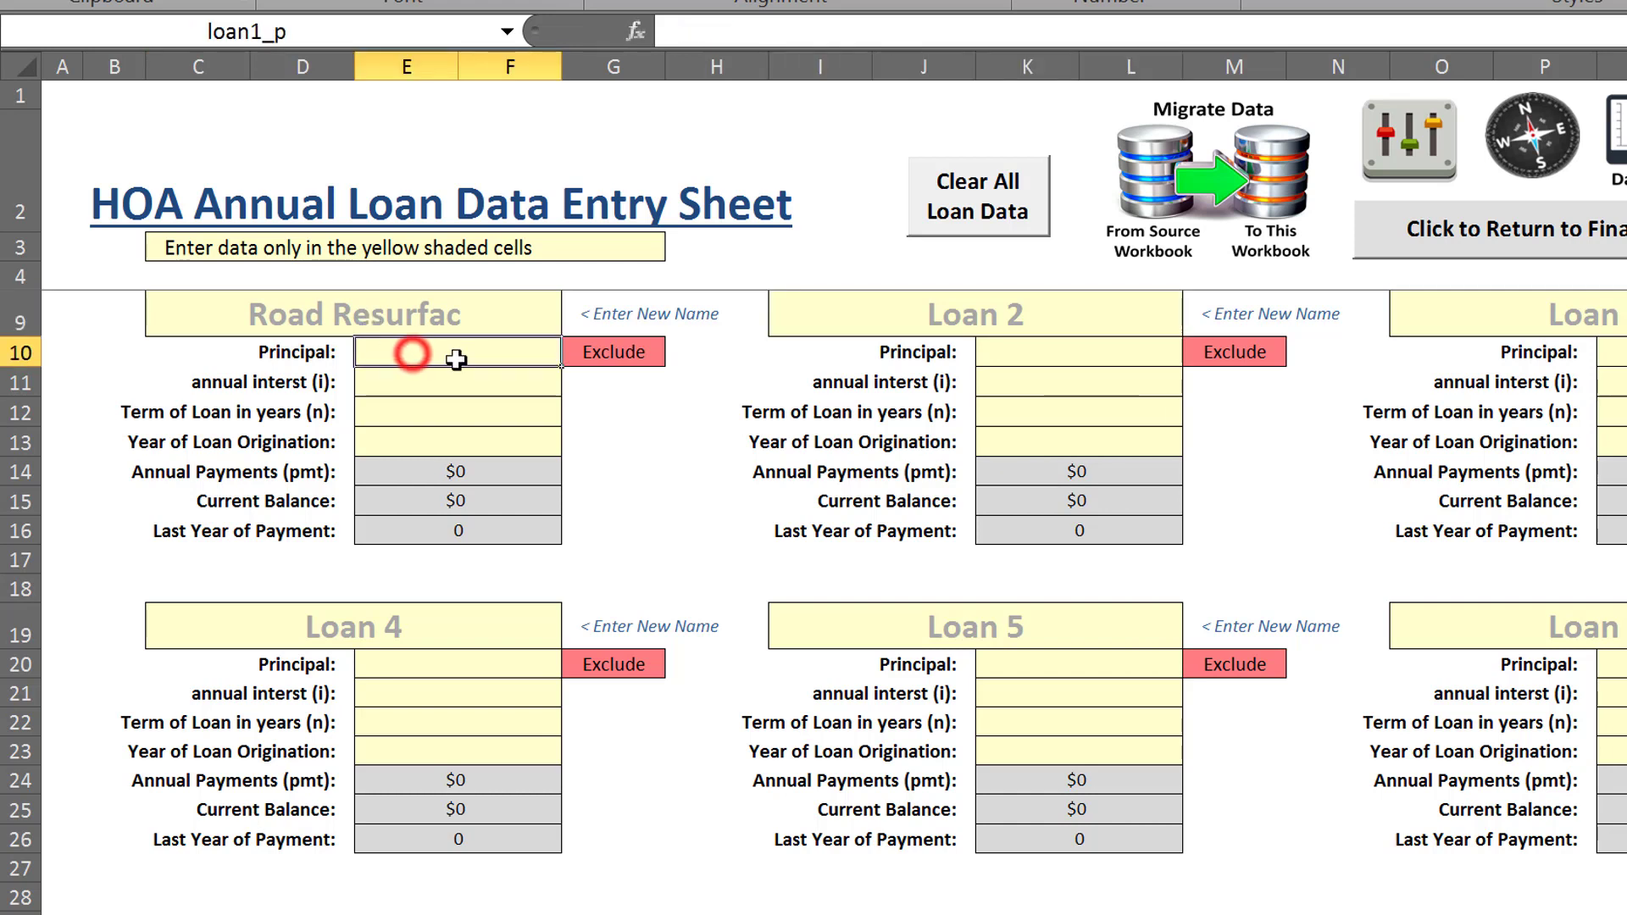
{"action": "type", "text": "200000"}
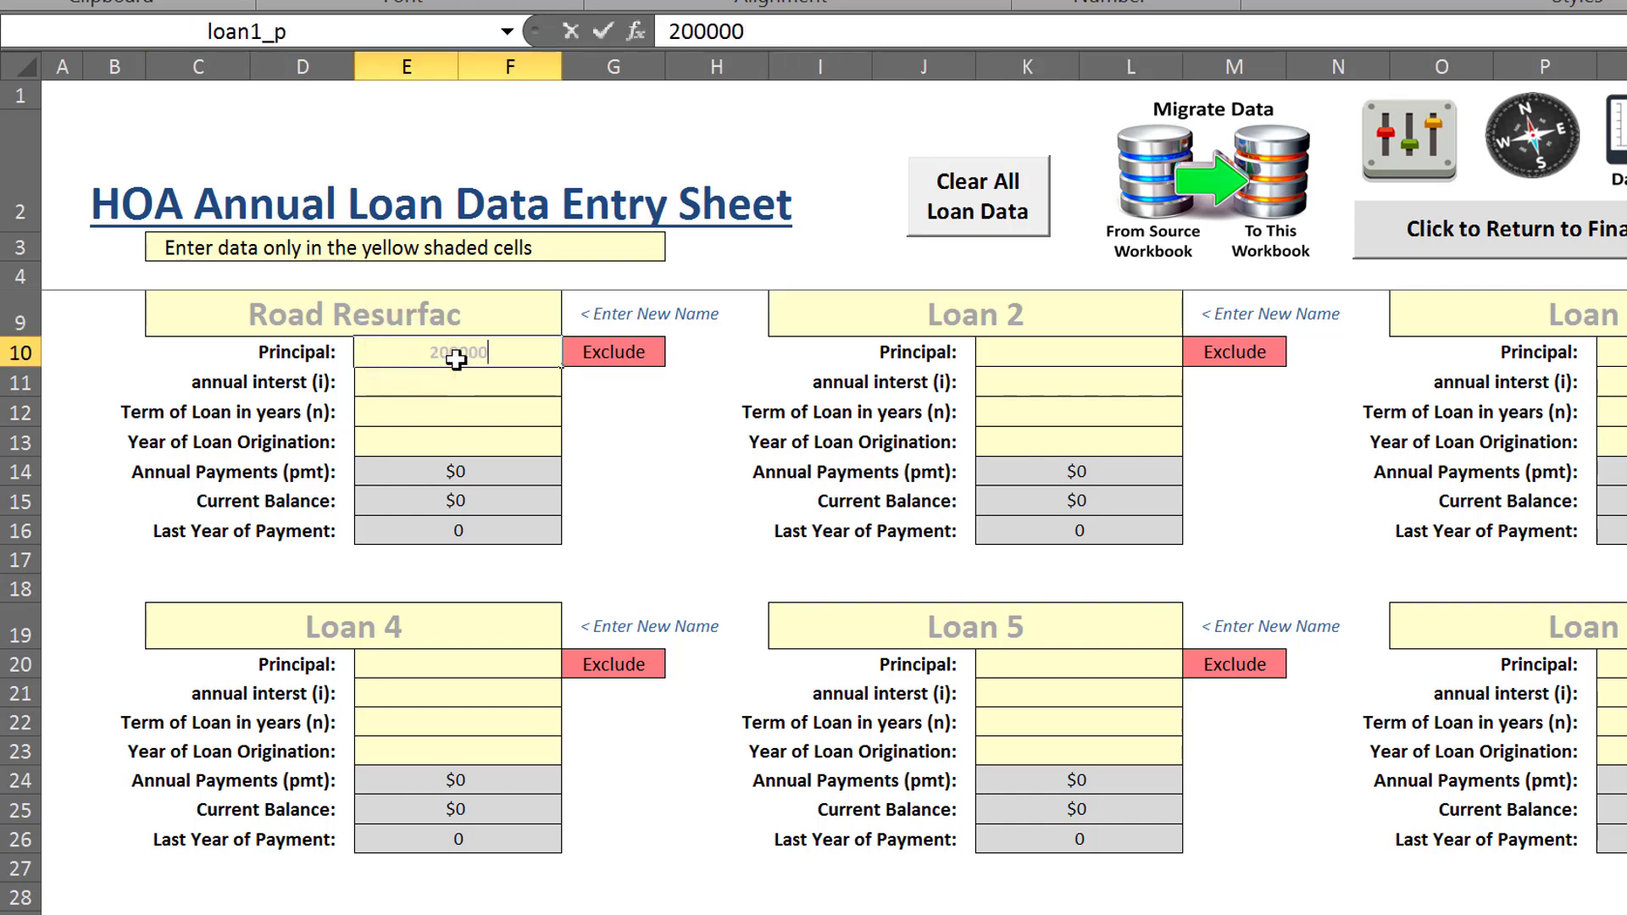
{"action": "key", "text": "Tab"}
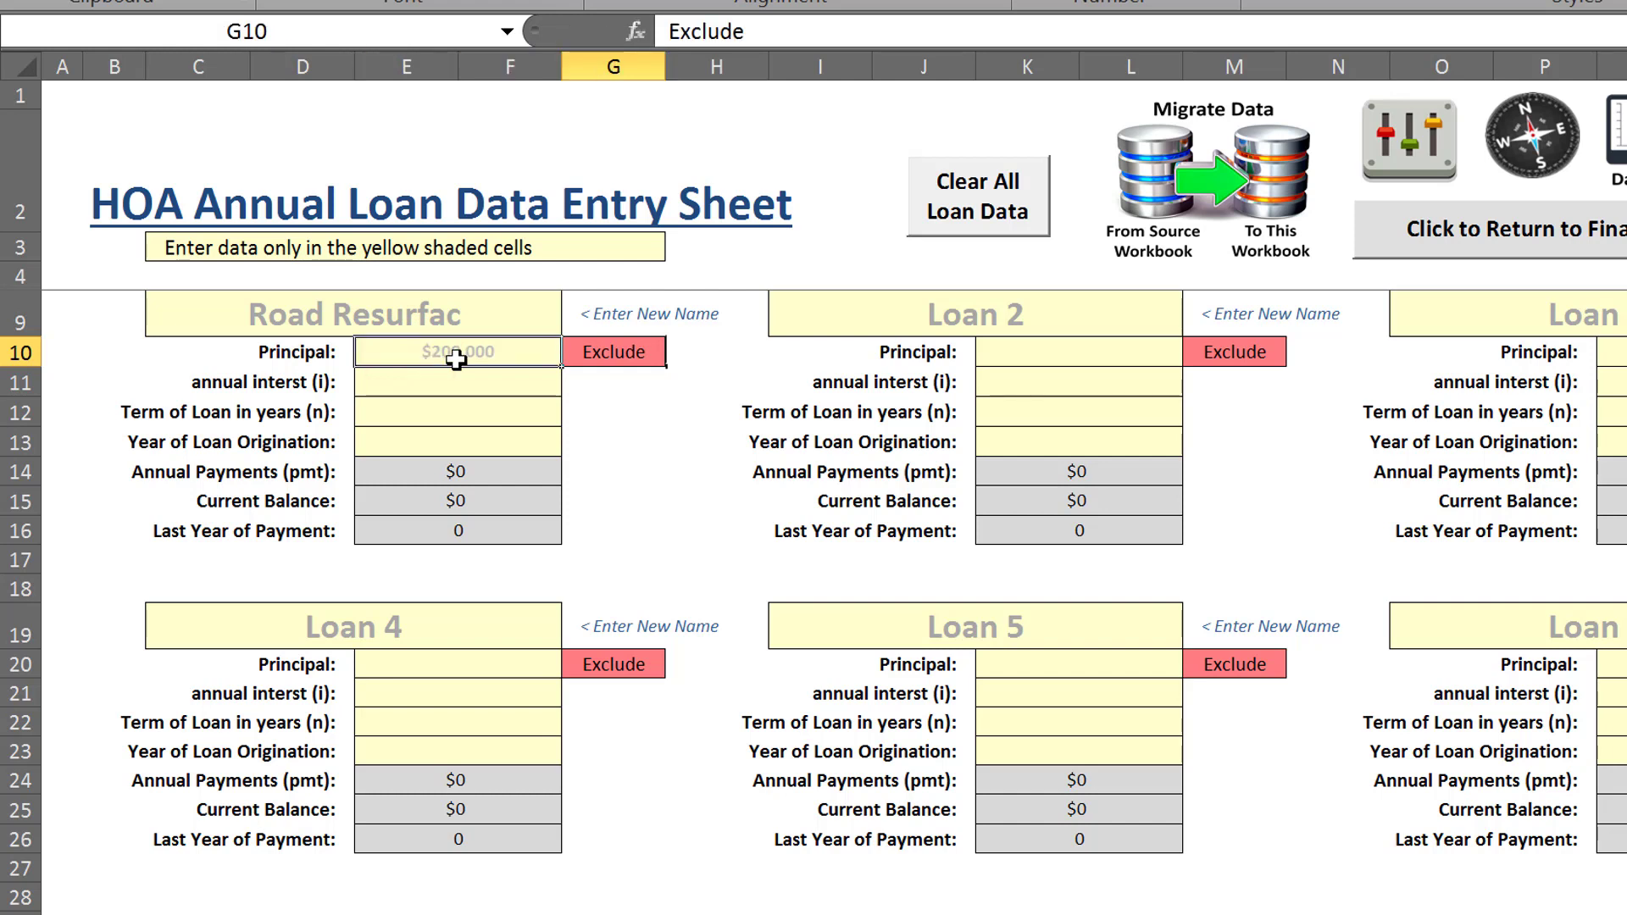
Set the Road Resurfac loan's annual interest to 3% and its term to 15 years
{"action": "left_click", "coordinate": [471, 383]}
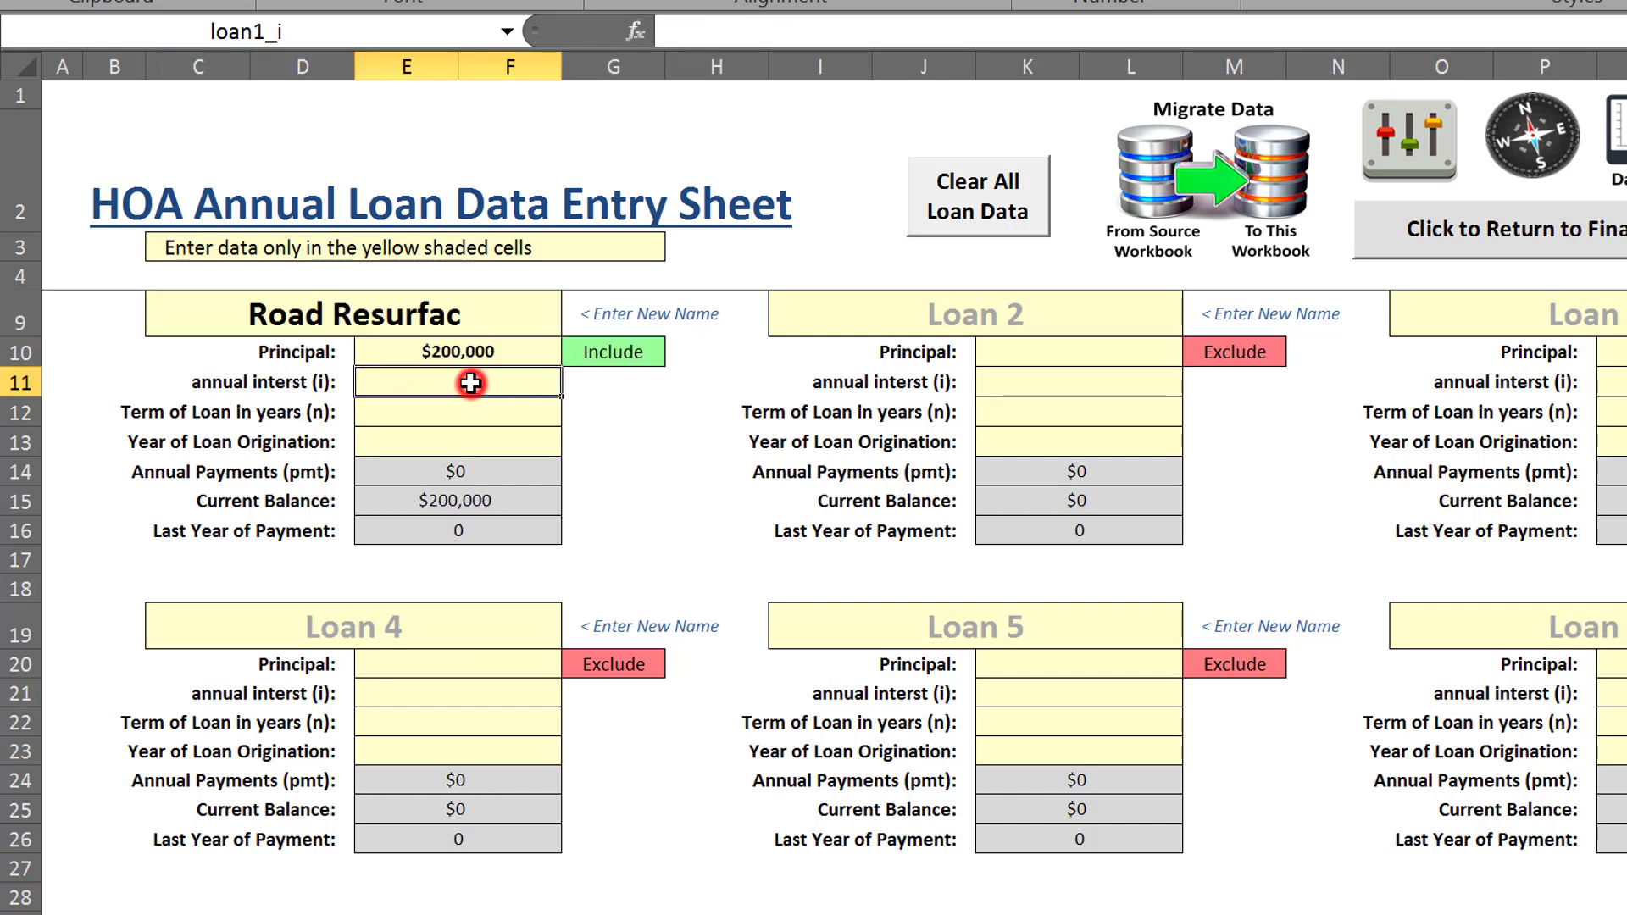
{"action": "type", "text": "3%"}
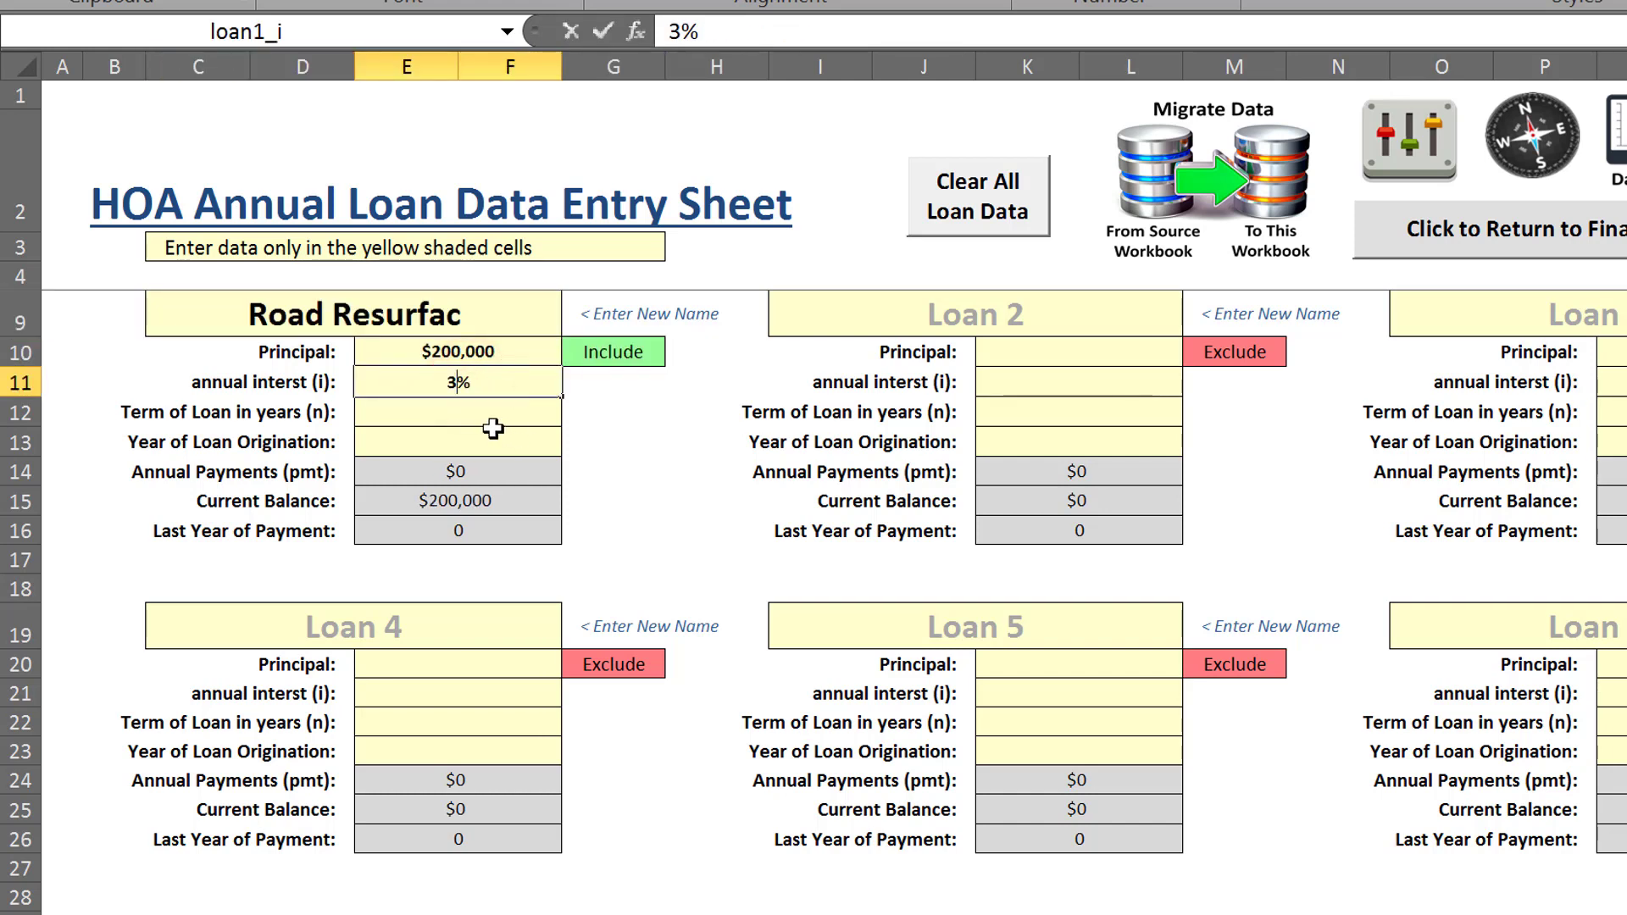
{"action": "key", "text": "Return"}
{"action": "left_click", "coordinate": [476, 413]}
{"action": "type", "text": "15"}
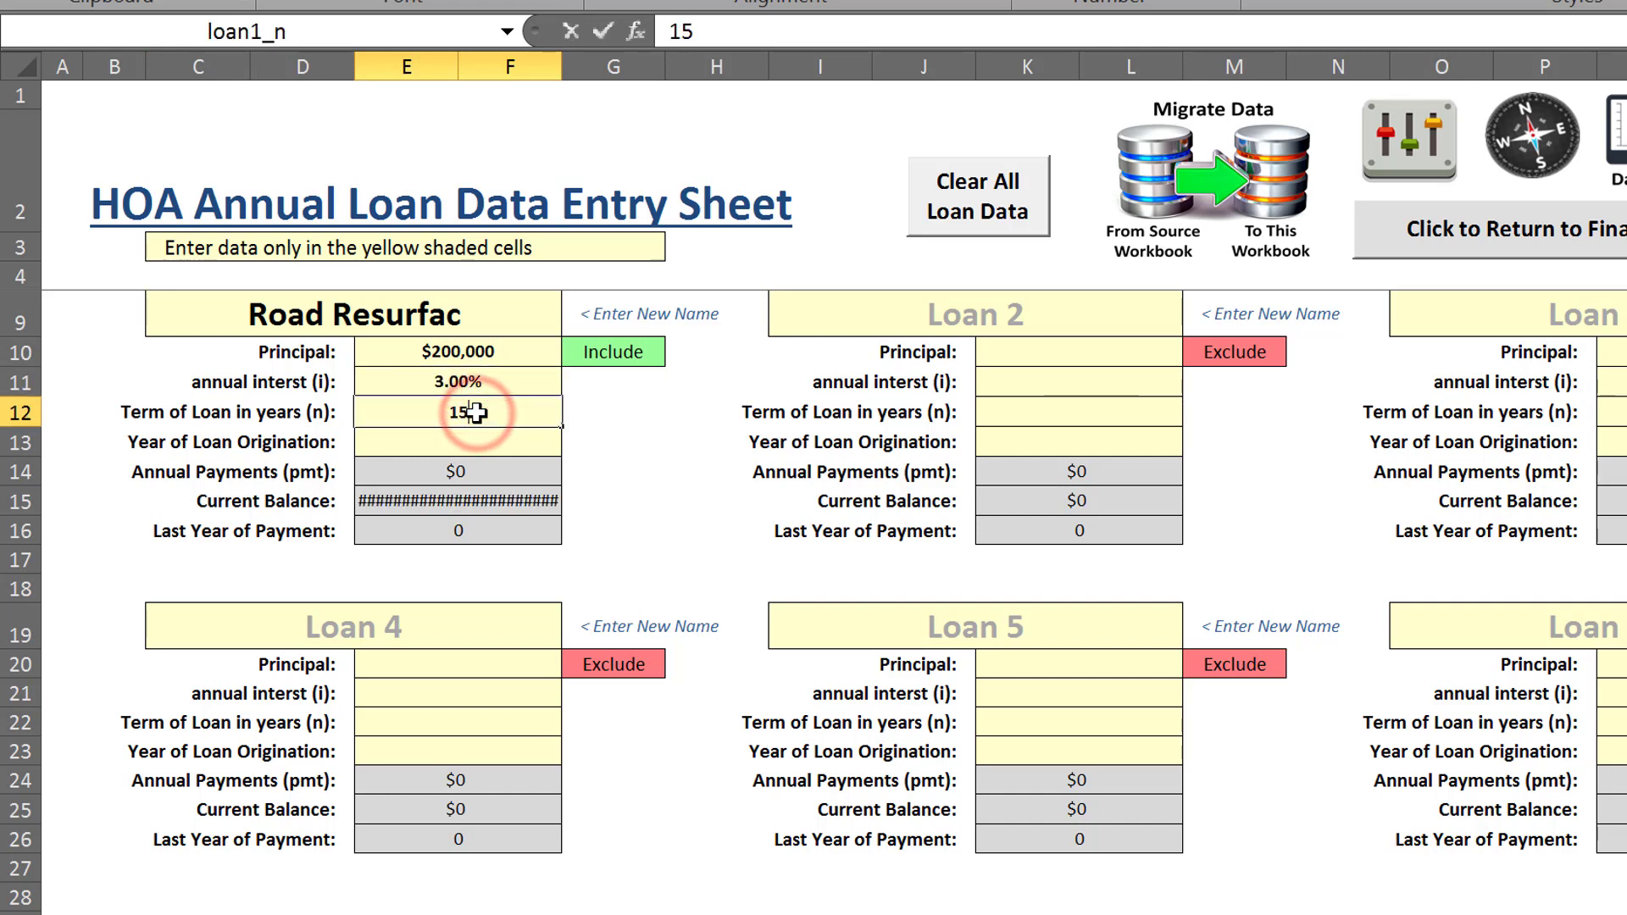
{"action": "left_click", "coordinate": [477, 413]}
Set the Road Resurfac loan's year of origination to 2040 and move the control panel clear of the reserve charts
{"action": "left_click", "coordinate": [472, 441]}
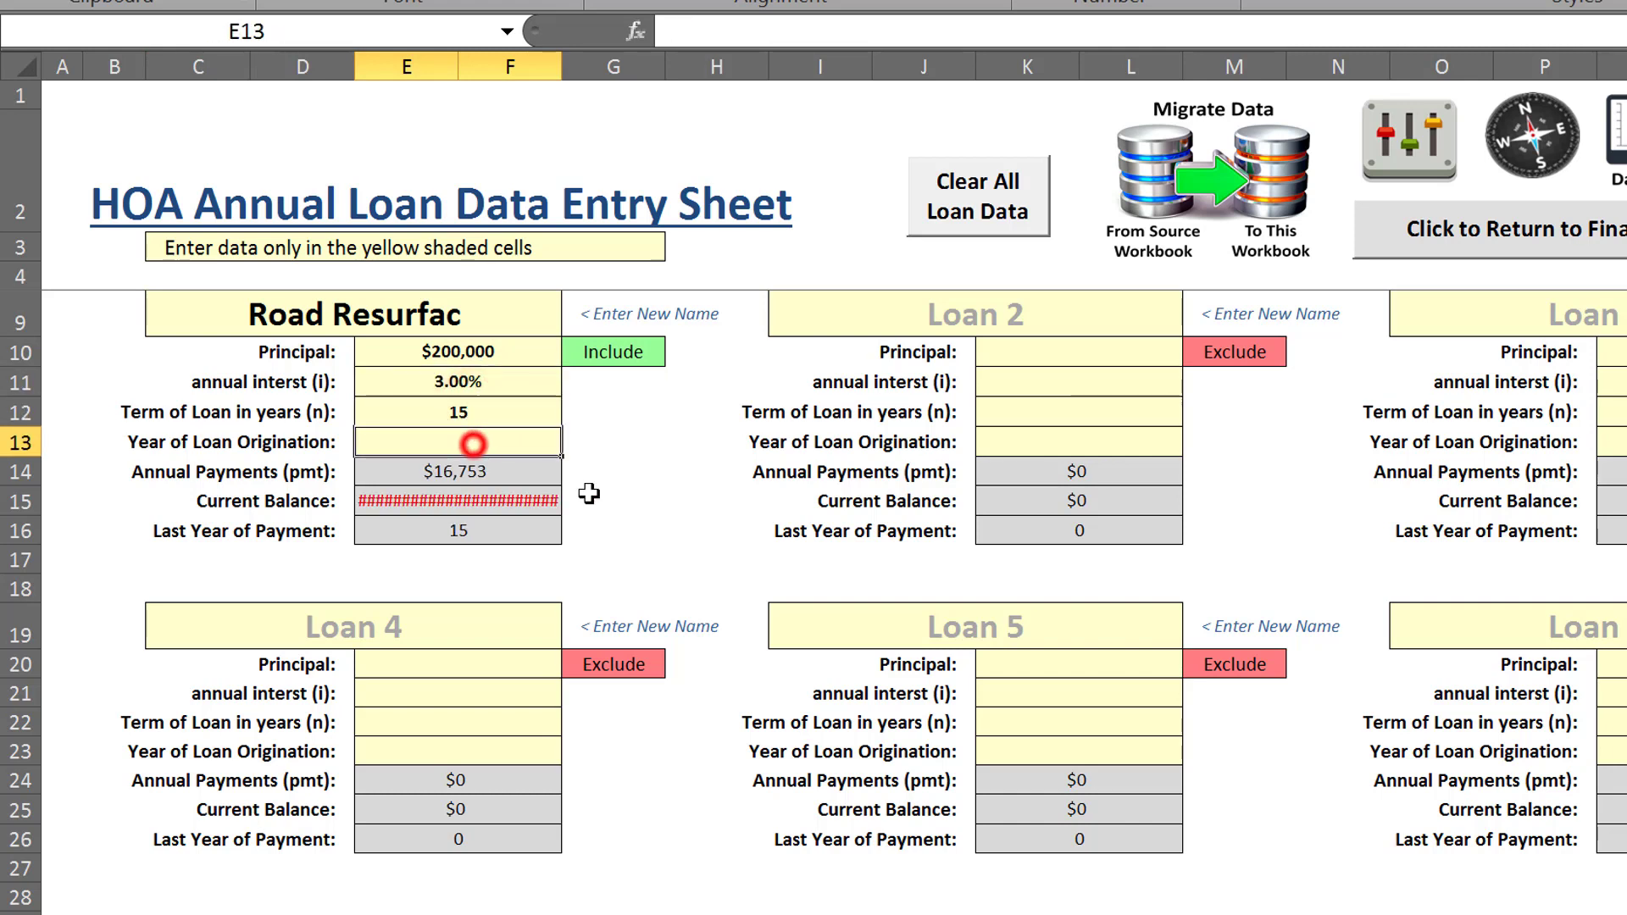
{"action": "type", "text": "2040"}
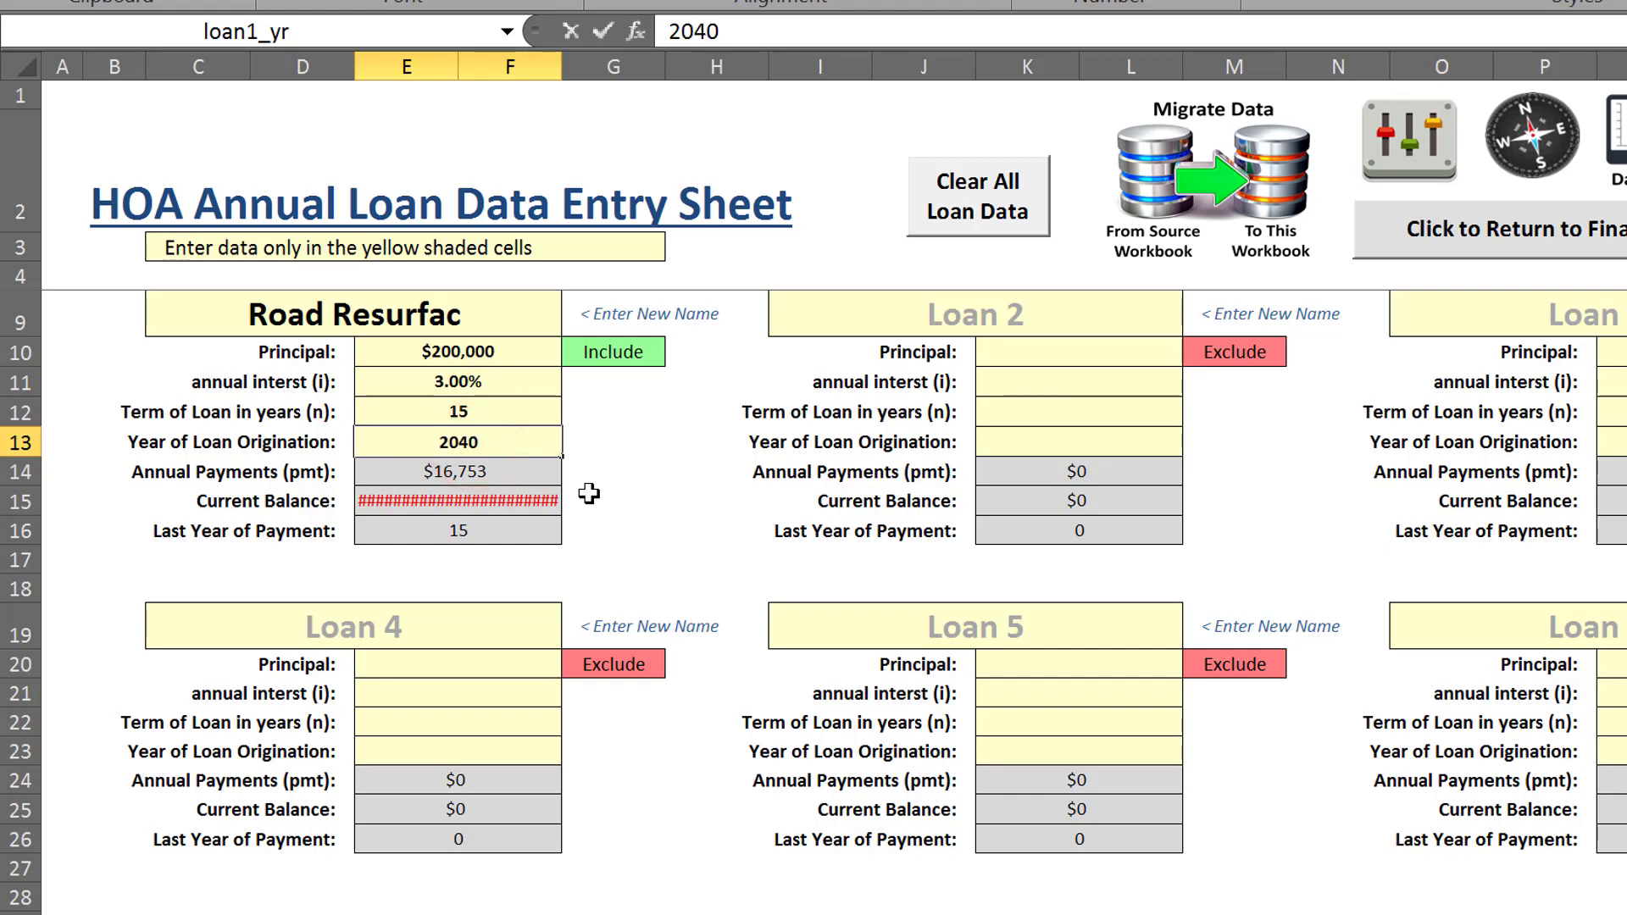
{"action": "left_click", "coordinate": [685, 509]}
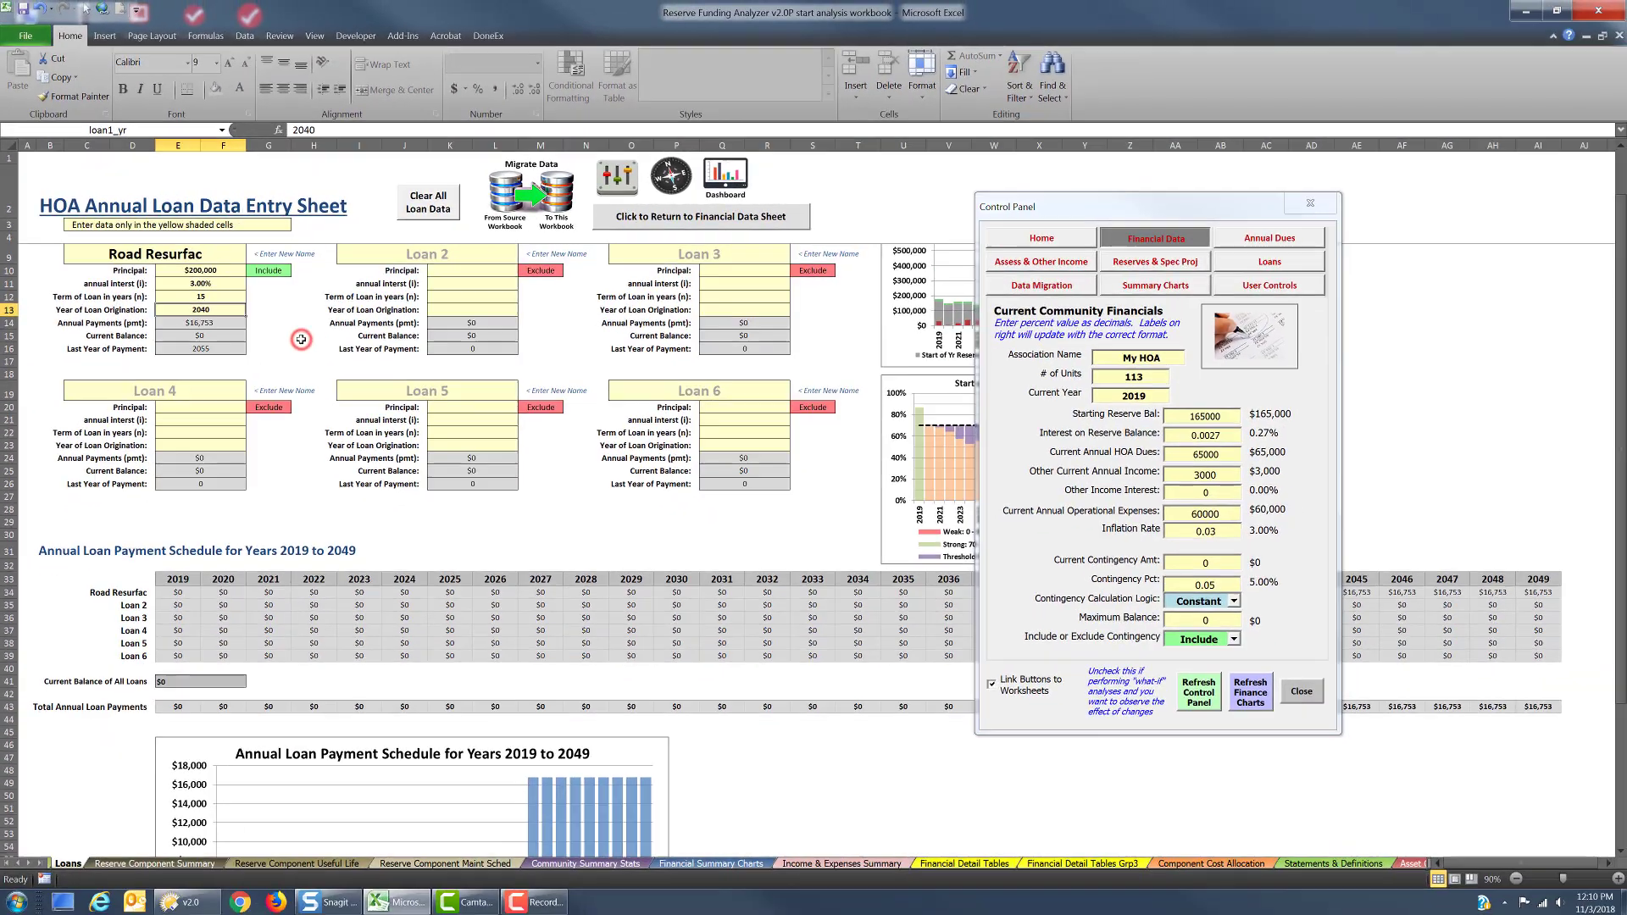
{"action": "left_click_drag", "start_coordinate": [1099, 215], "coordinate": [1375, 216]}
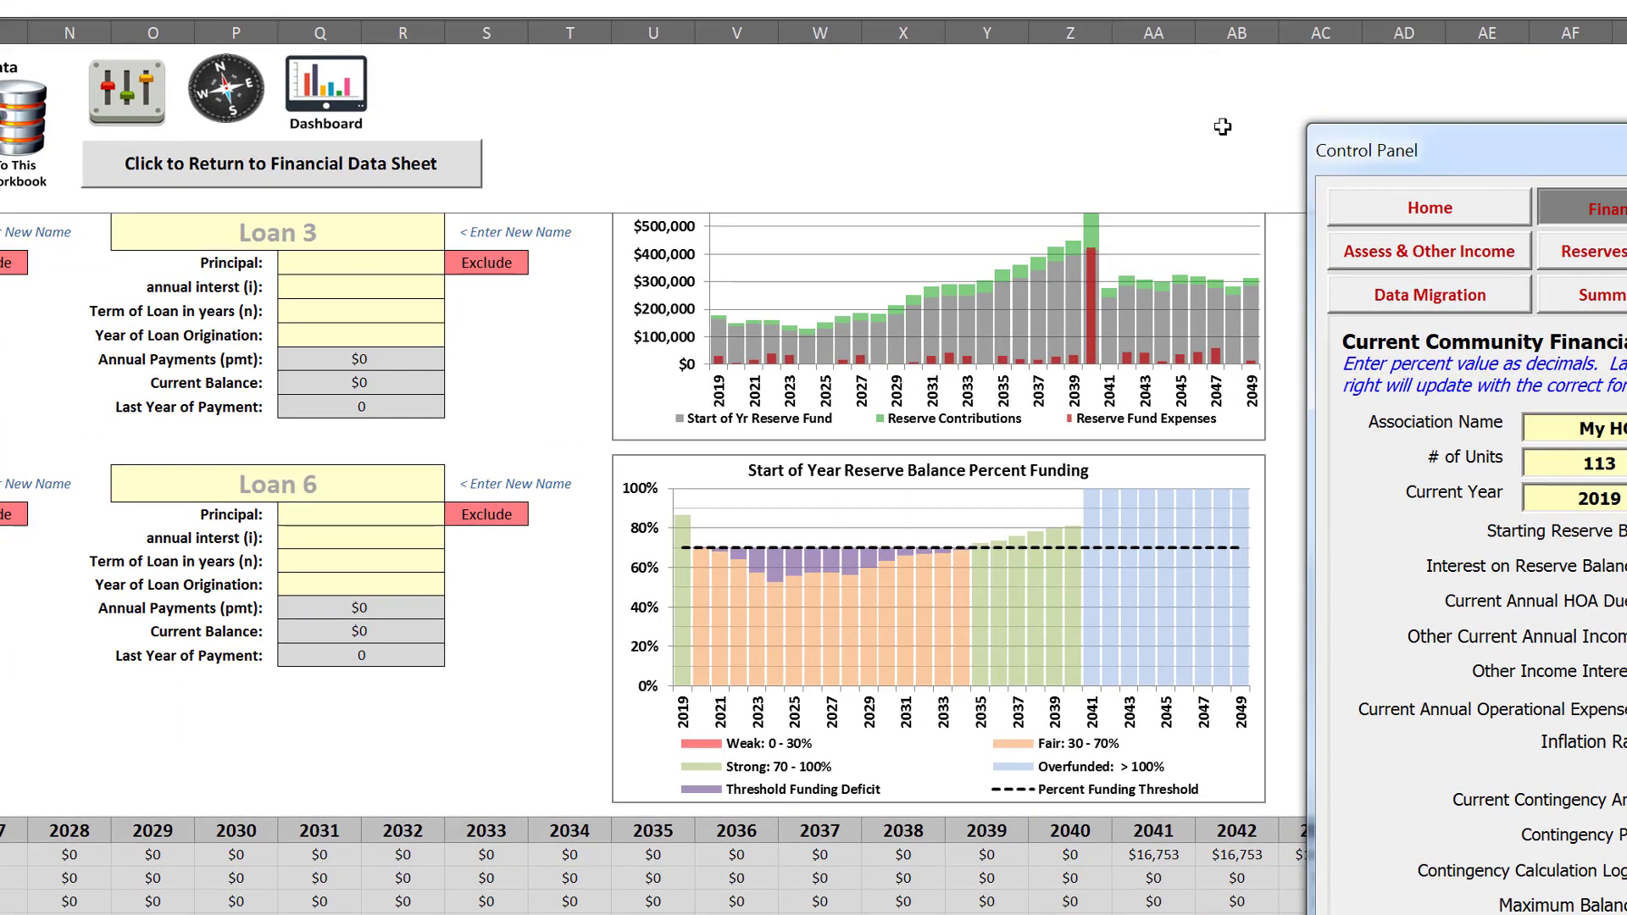
{"action": "scroll", "coordinate": [1216, 138], "scroll_direction": "up", "scroll_amount": 2}
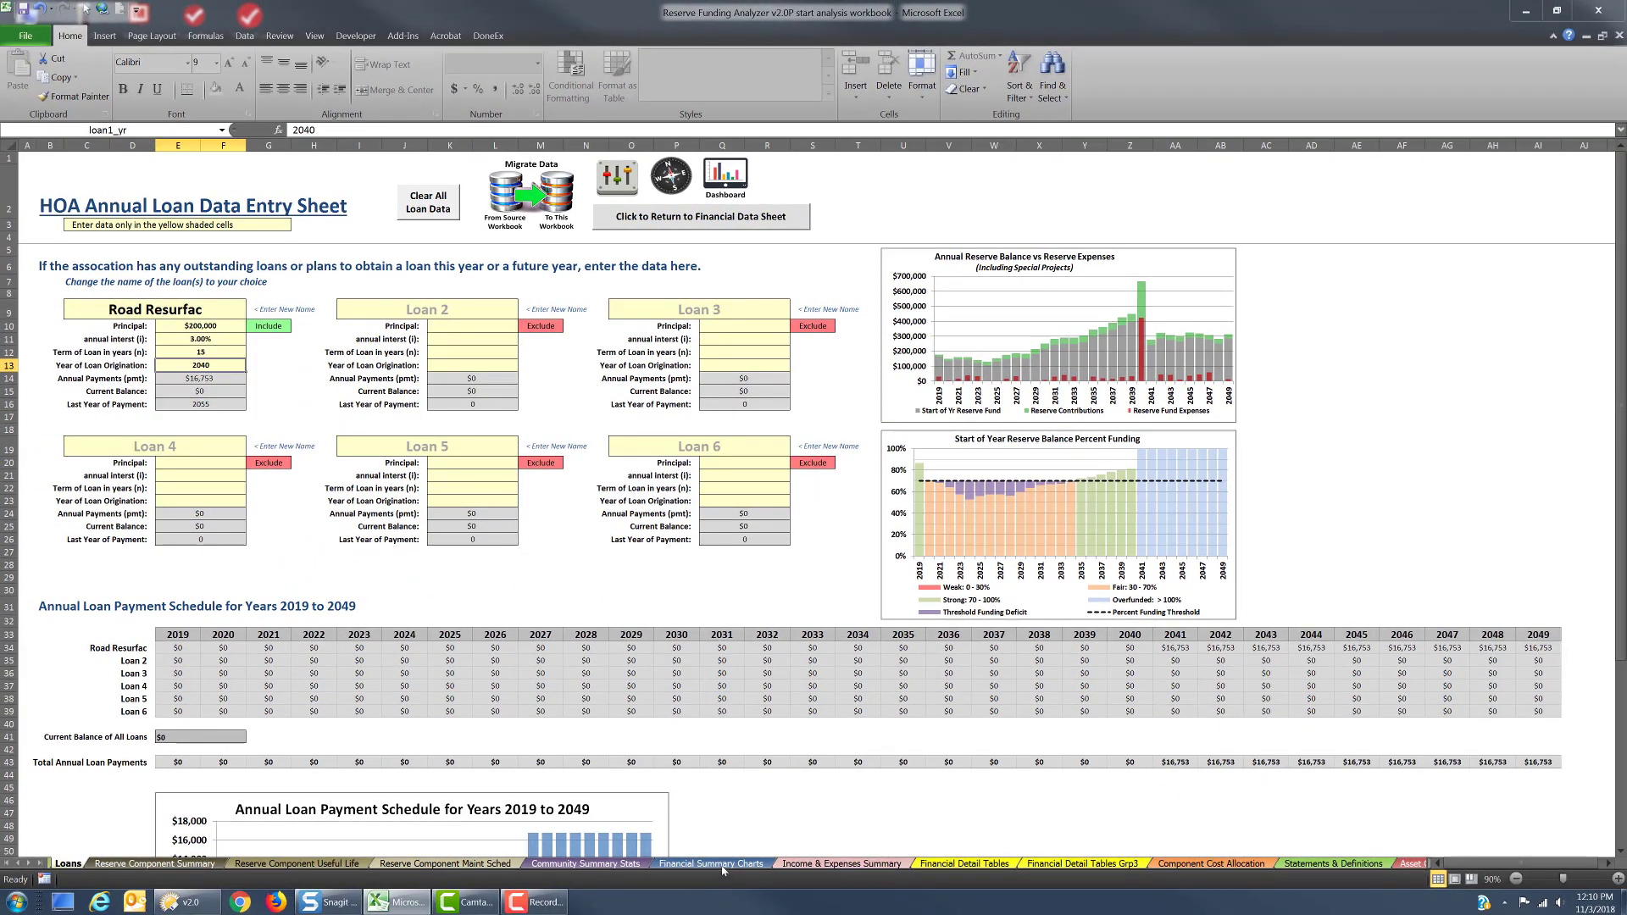
Open the Financial Summary Charts worksheet and show the Annual Dues settings in the control panel
{"action": "left_click", "coordinate": [721, 865]}
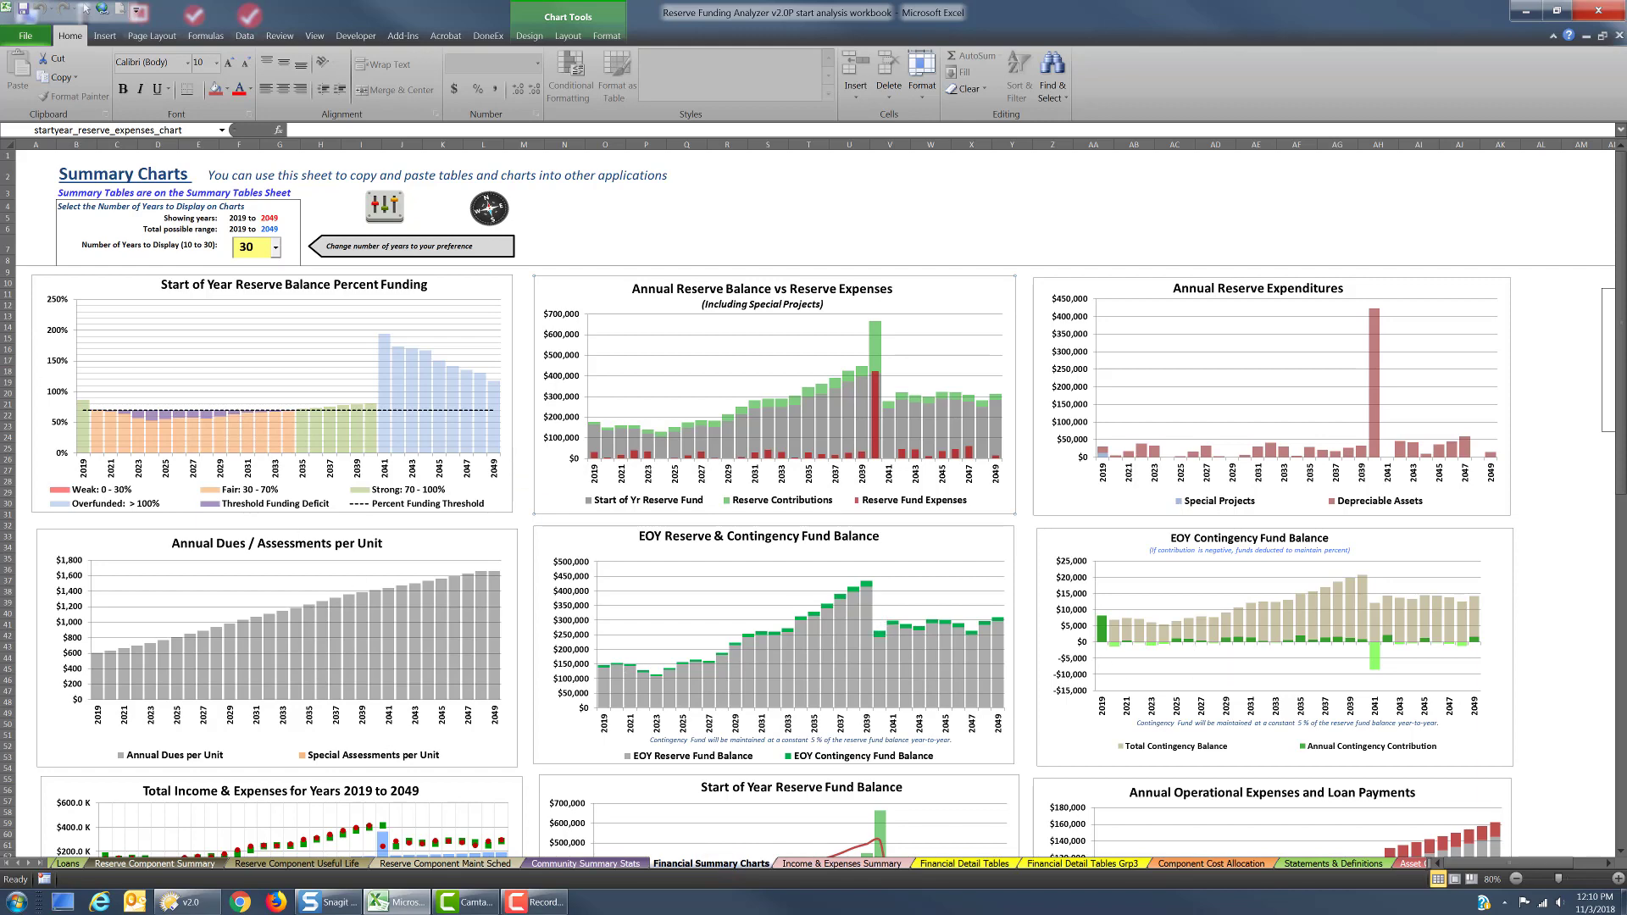
{"action": "left_click_drag", "start_coordinate": [0, 204], "coordinate": [1174, 218]}
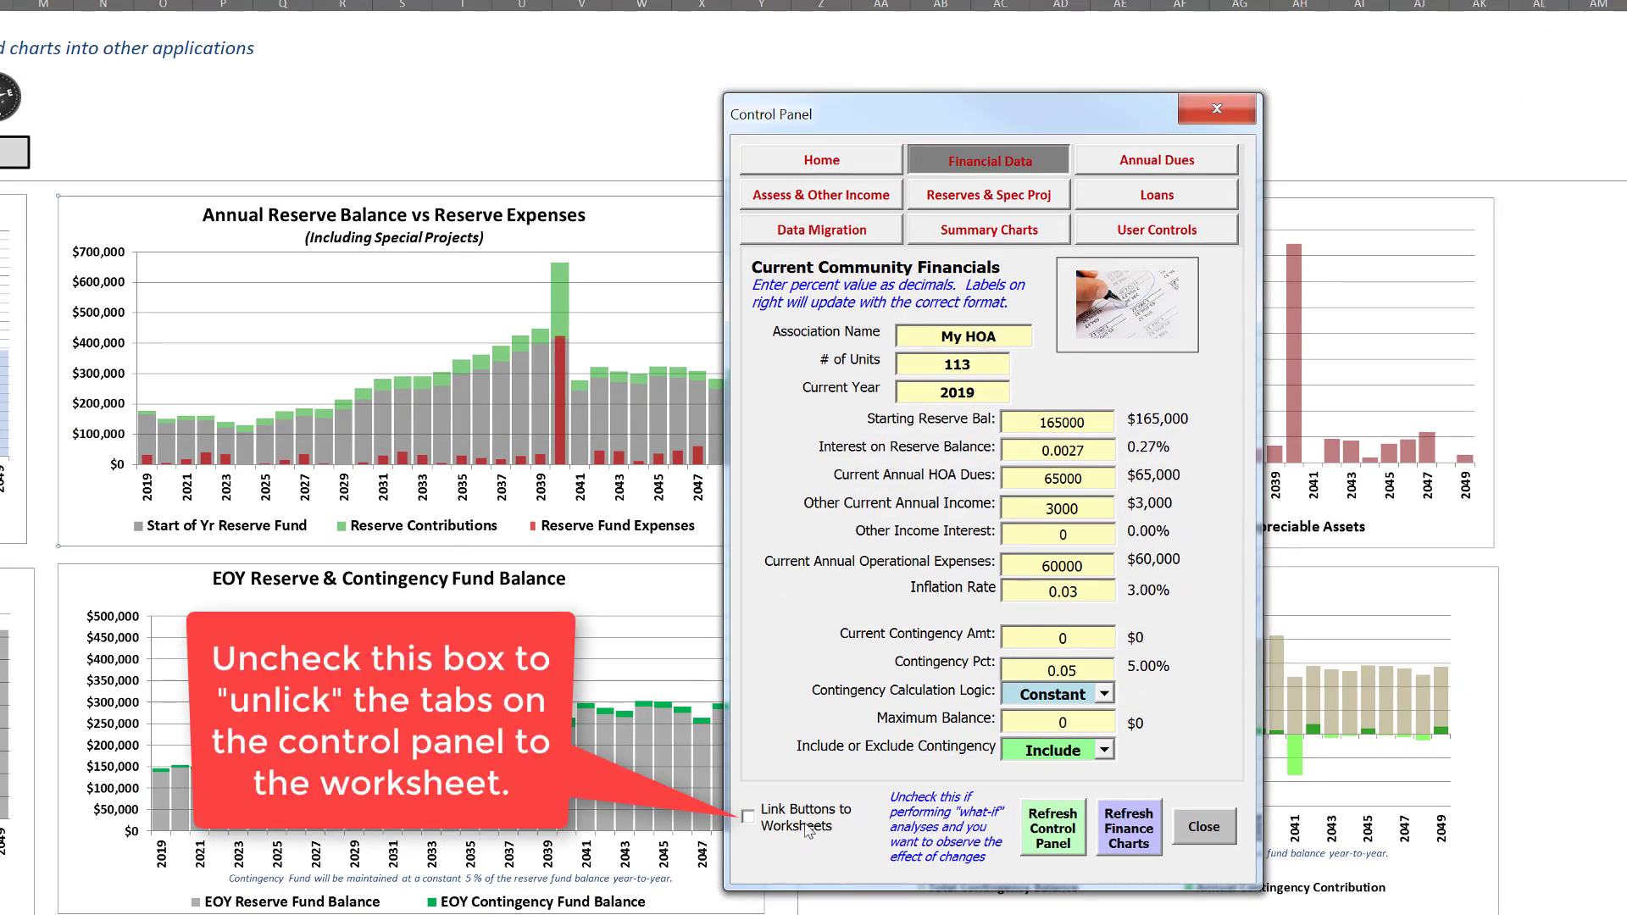
{"action": "left_click", "coordinate": [1186, 161]}
{"action": "left_click_drag", "start_coordinate": [1136, 127], "coordinate": [1221, 67]}
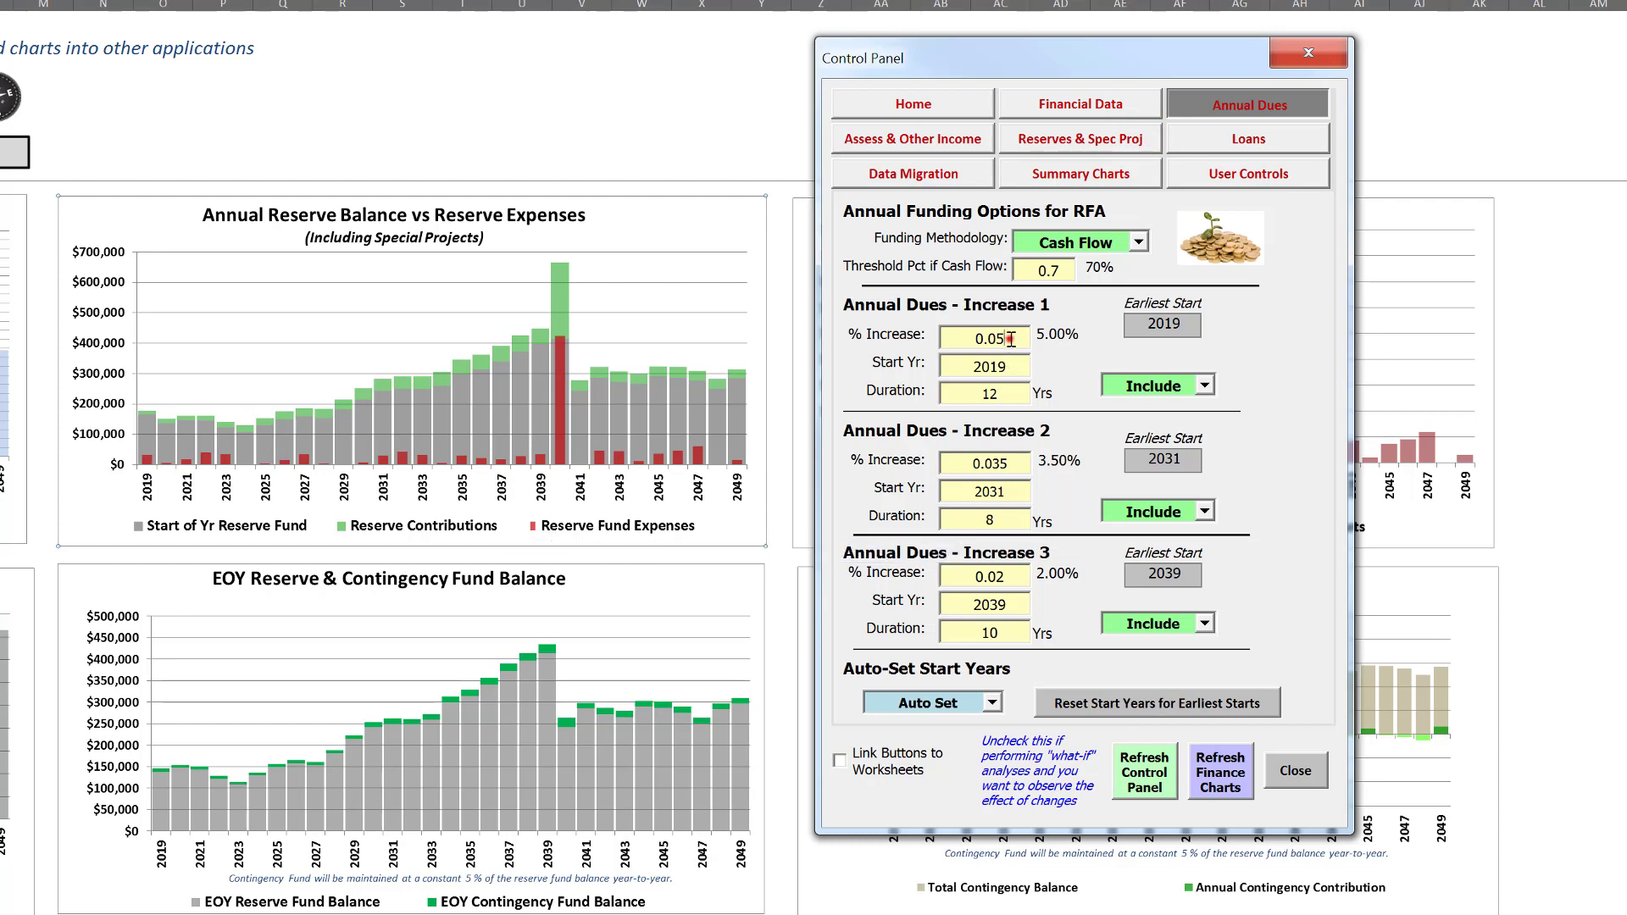
Set the percentage of Annual Dues Increase 1 to 0.04
{"action": "left_click_drag", "start_coordinate": [1011, 339], "coordinate": [957, 338]}
{"action": "type", "text": ".04"}
{"action": "key", "text": "Tab"}
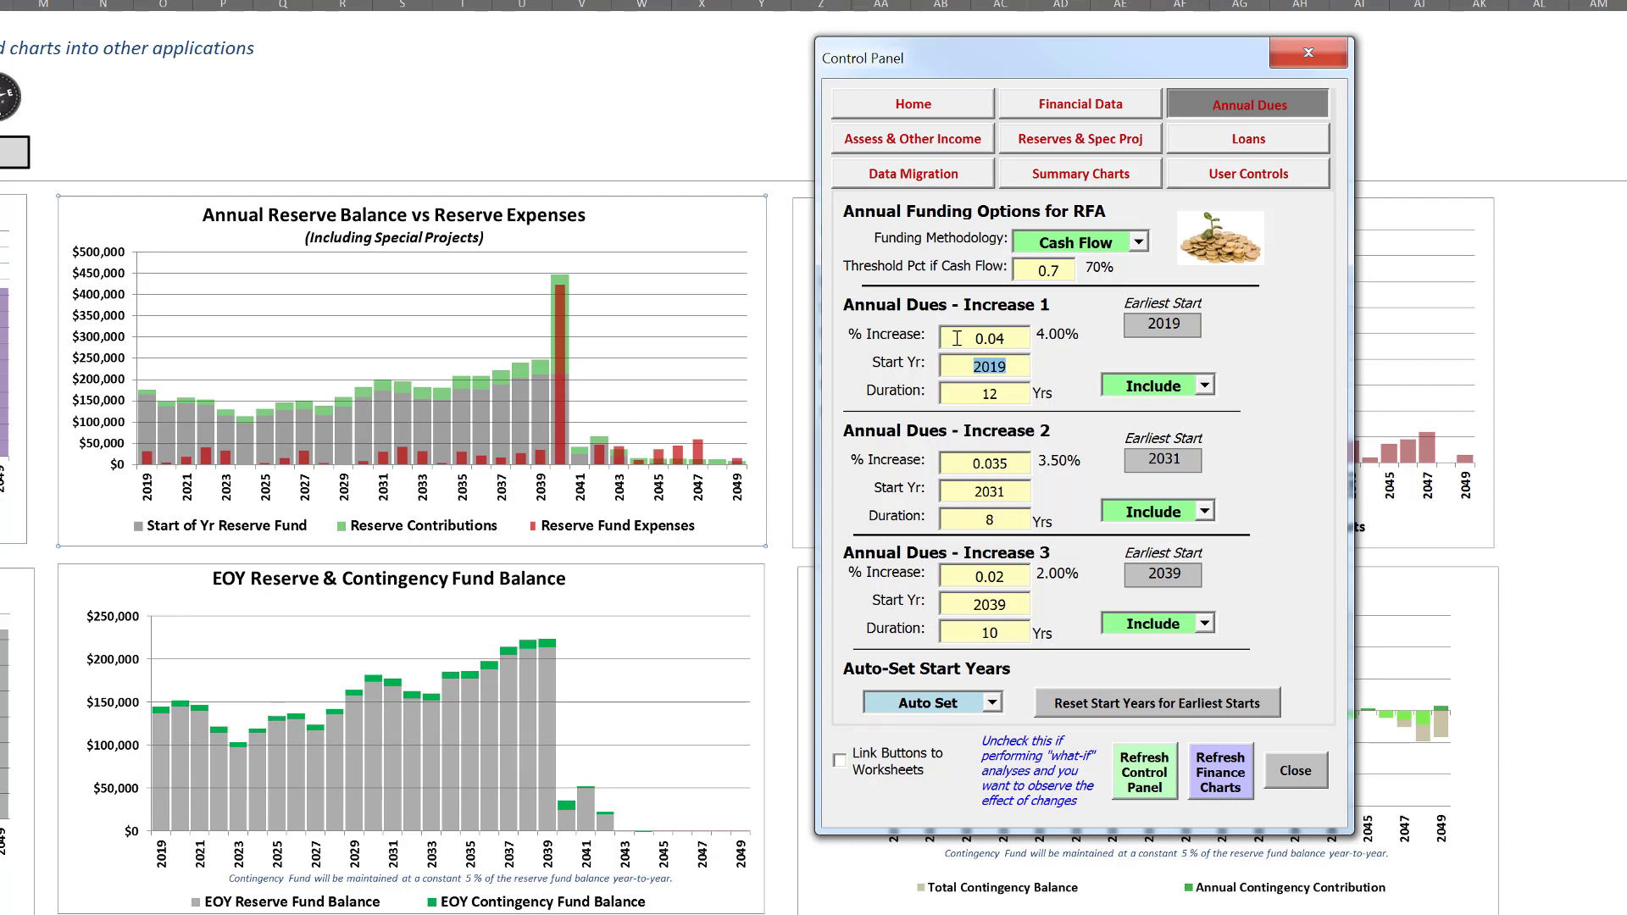
Try durations of 17 and 25 years for Annual Dues Increase 1
{"action": "left_click", "coordinate": [1005, 394]}
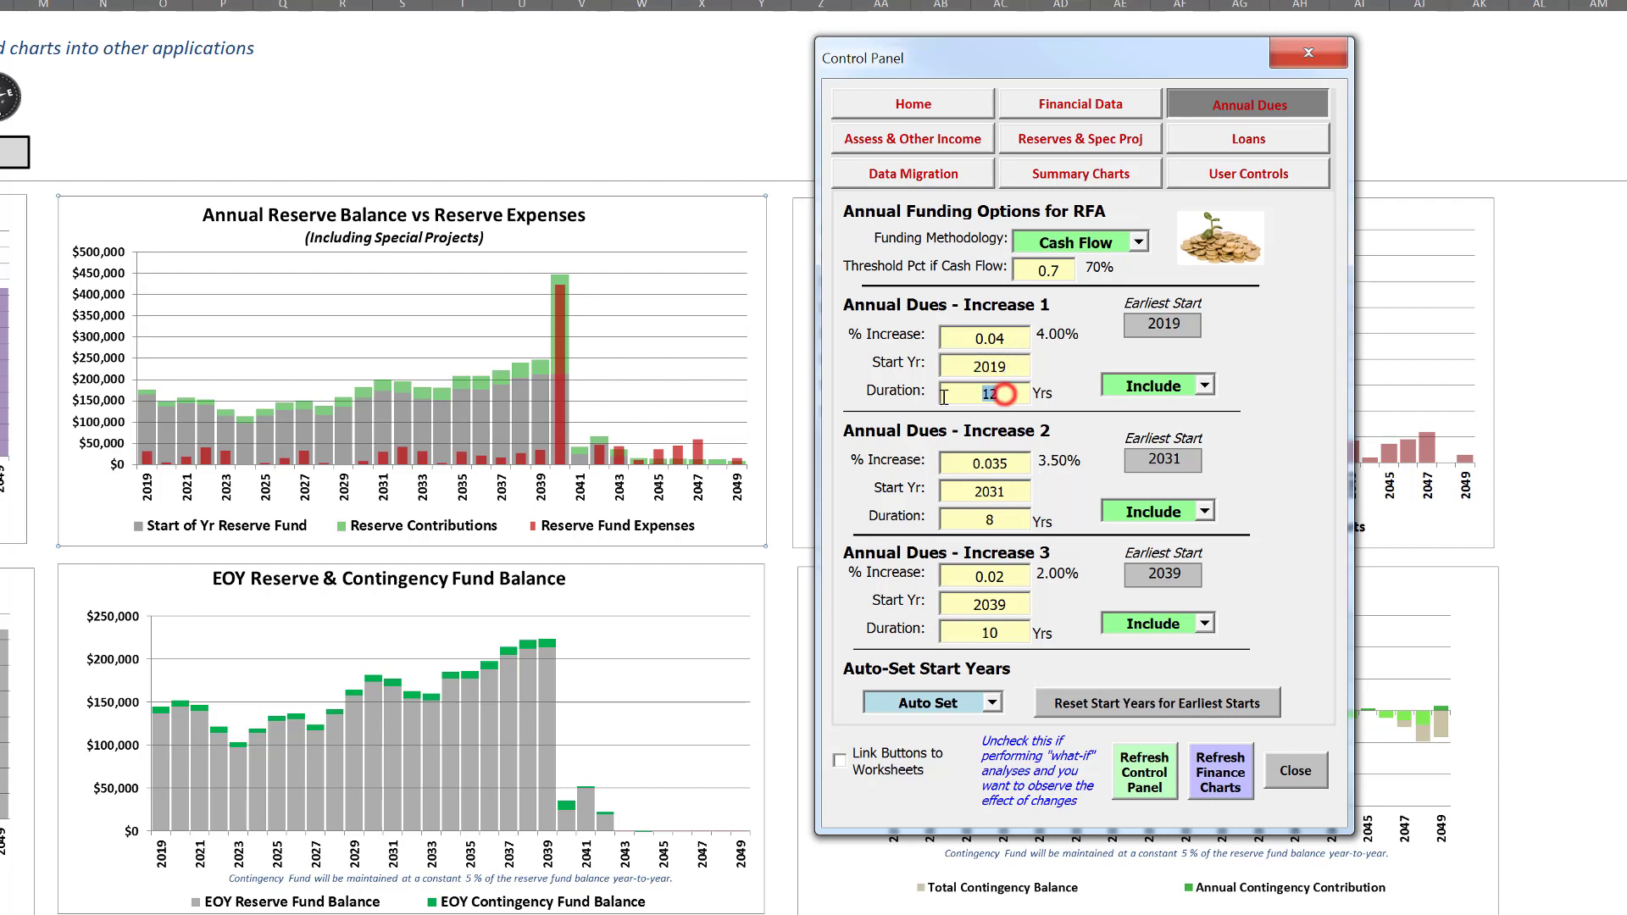
{"action": "type", "text": "17"}
{"action": "key", "text": "Tab"}
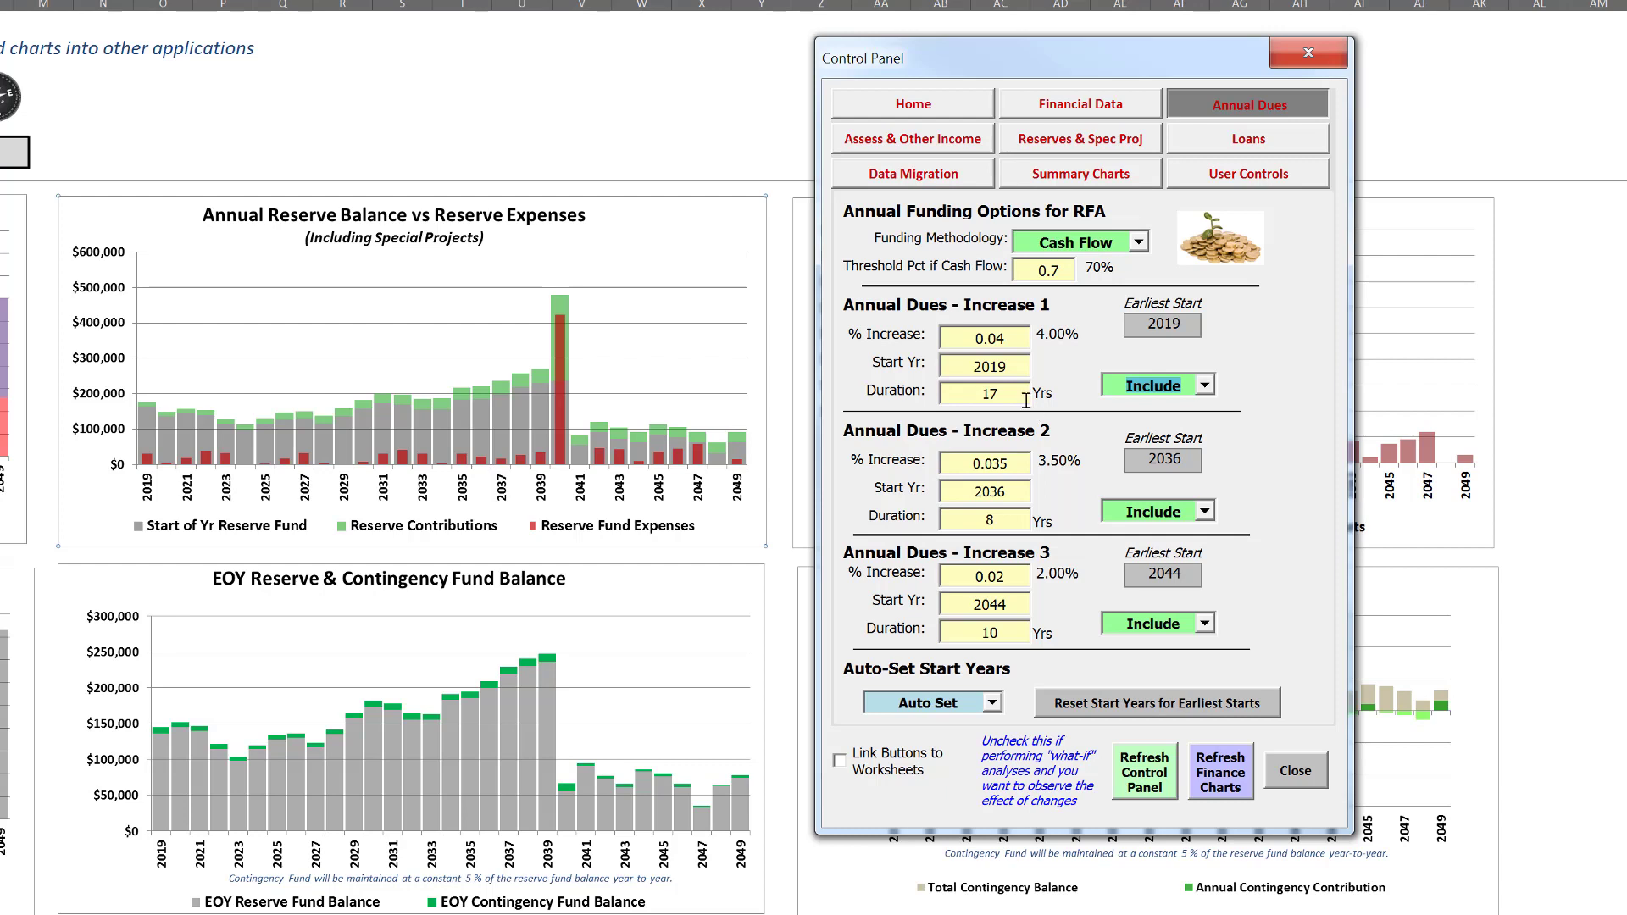
{"action": "left_click_drag", "start_coordinate": [1011, 397], "coordinate": [955, 396]}
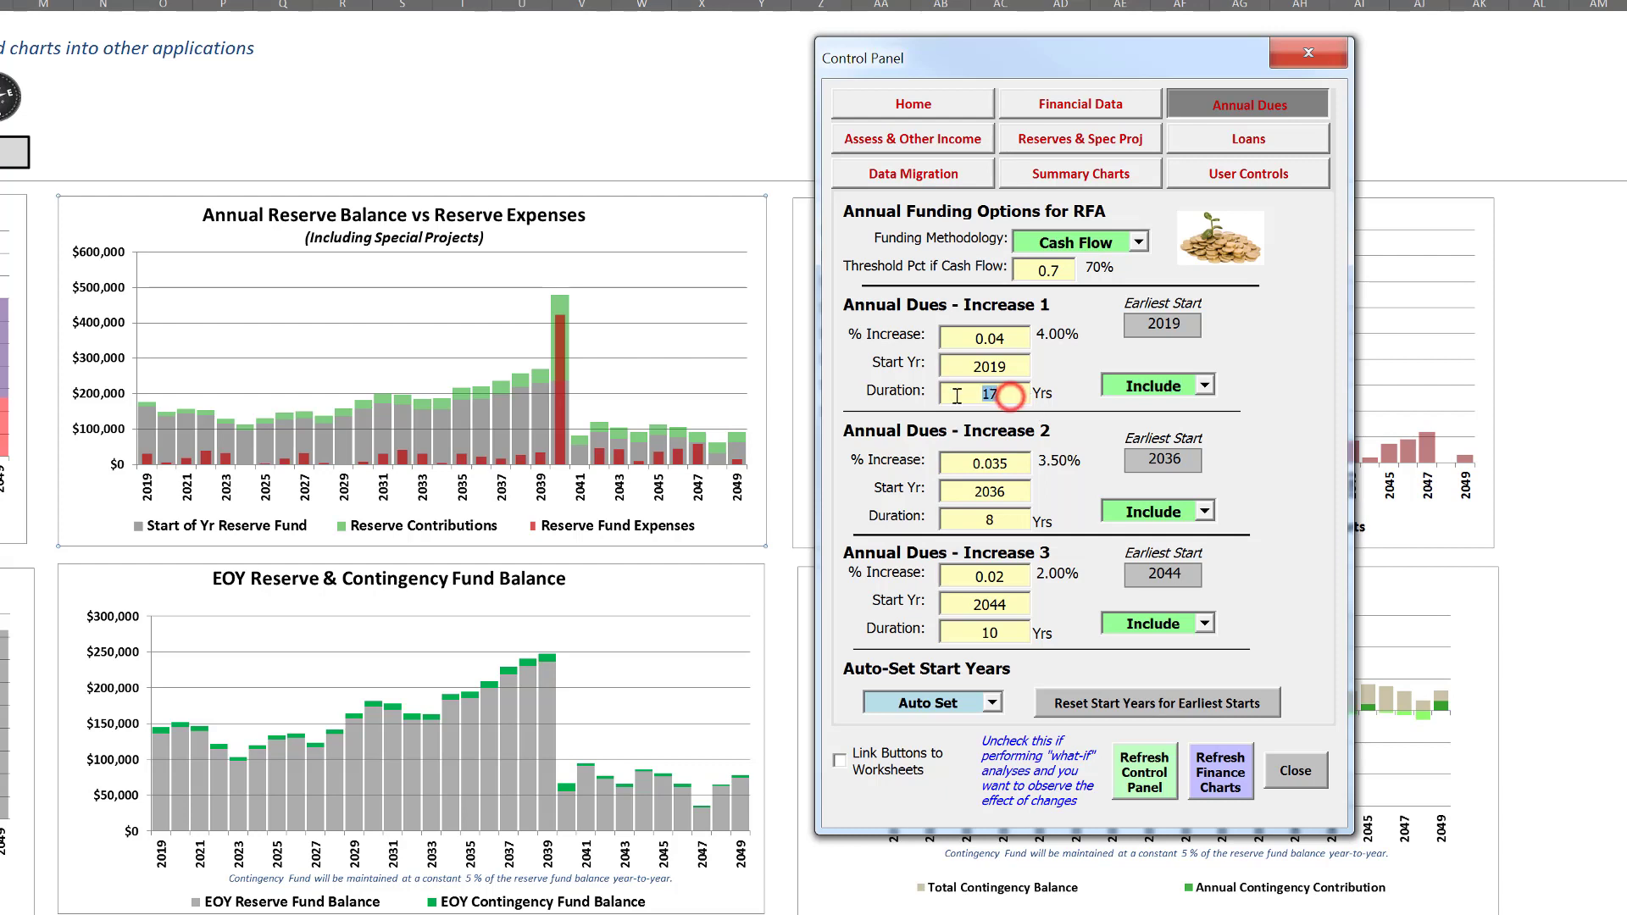
{"action": "type", "text": "25"}
{"action": "key", "text": "Tab"}
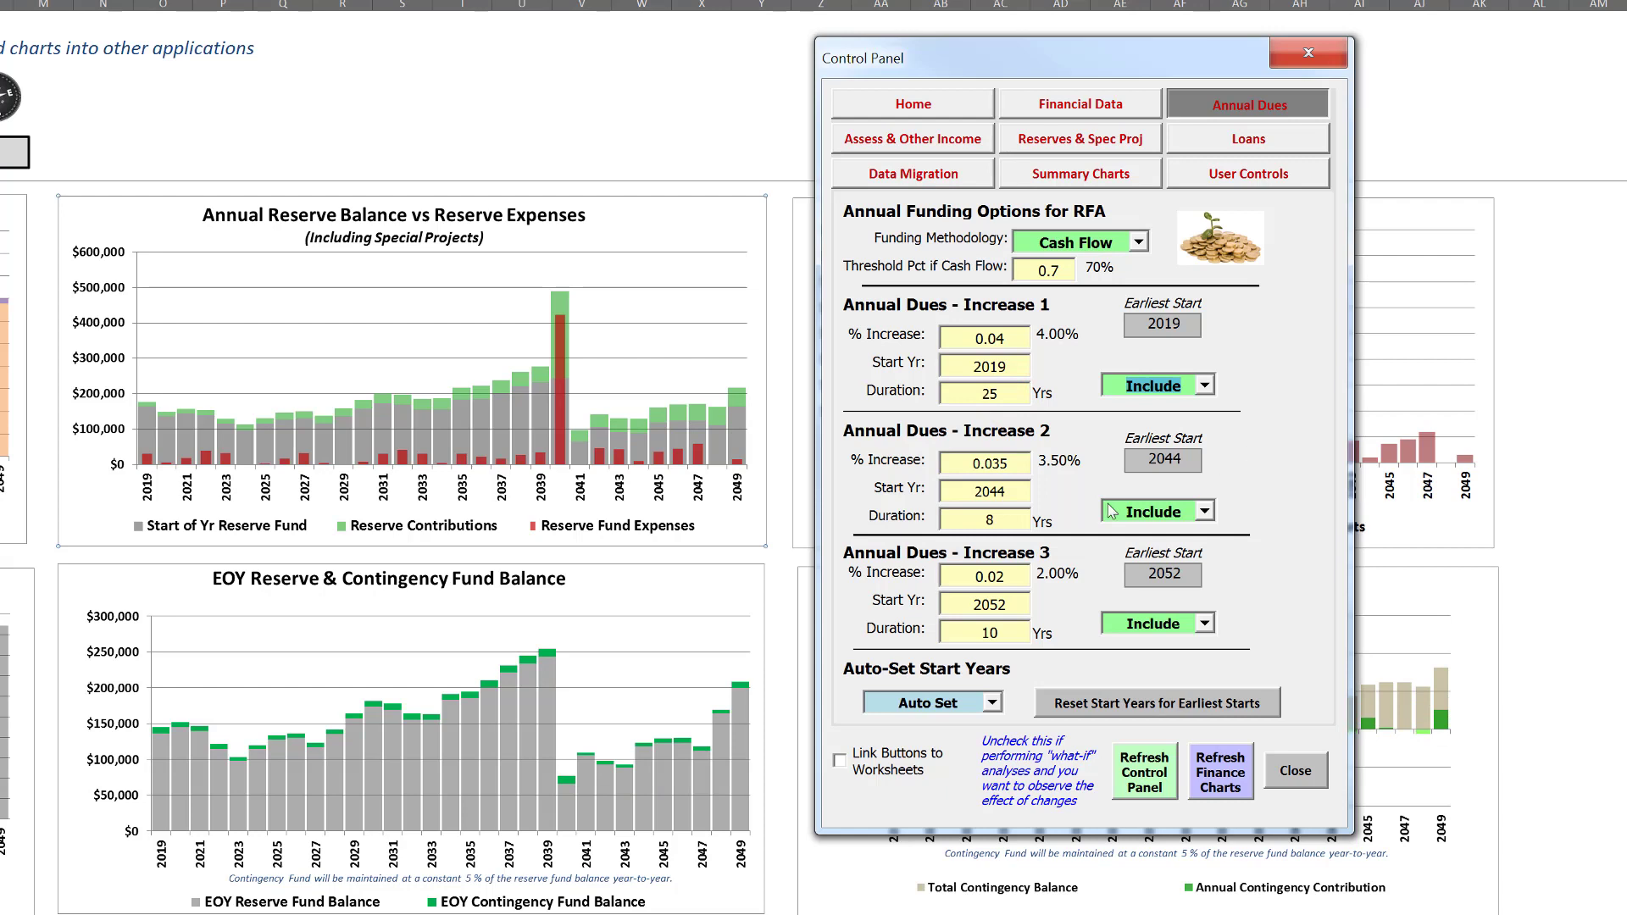
Clear the percentage and duration of Annual Dues Increase 3
{"action": "left_click", "coordinate": [1009, 576]}
{"action": "left_click_drag", "start_coordinate": [972, 577], "coordinate": [942, 581]}
{"action": "key", "text": "BackSpace"}
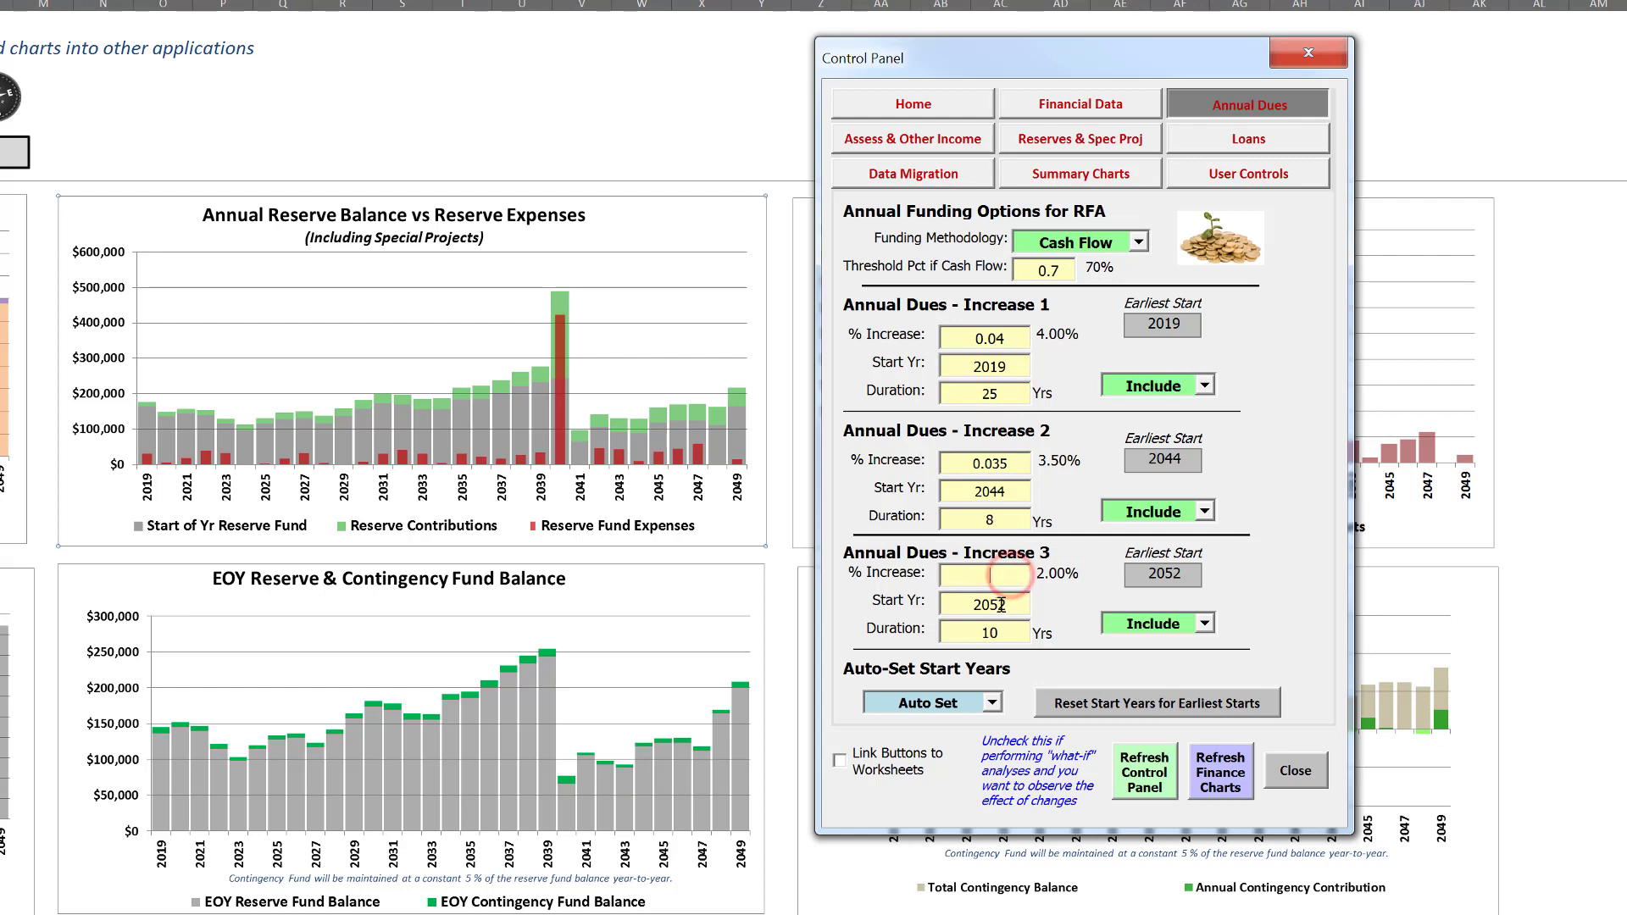
{"action": "left_click", "coordinate": [1008, 604]}
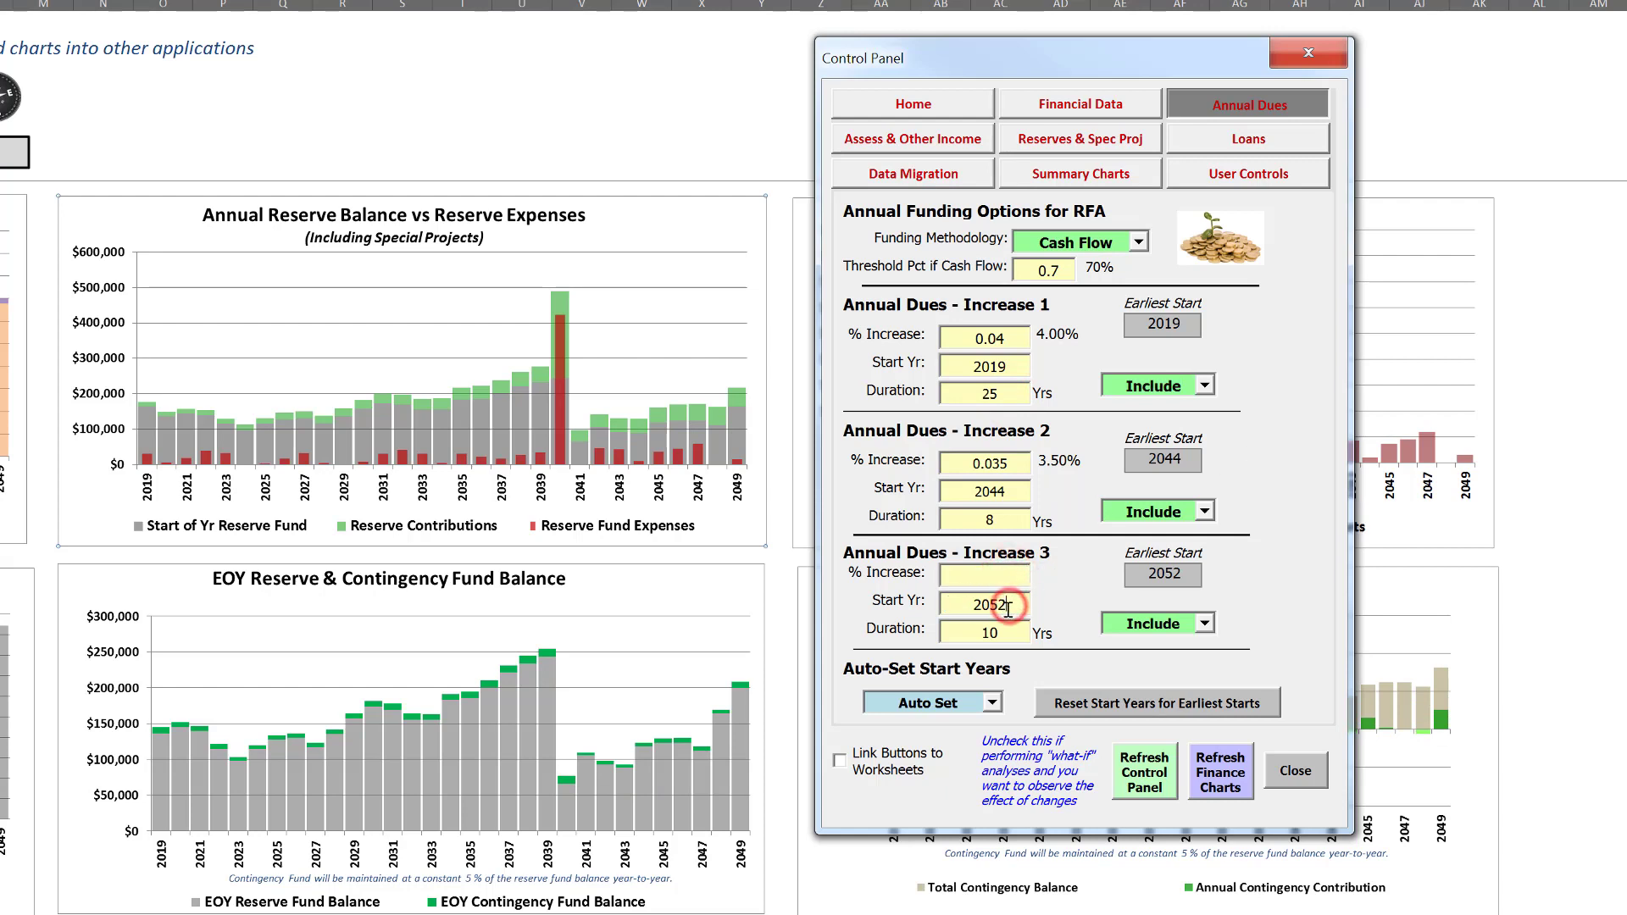
{"action": "double_click", "coordinate": [1009, 630]}
{"action": "key", "text": "BackSpace"}
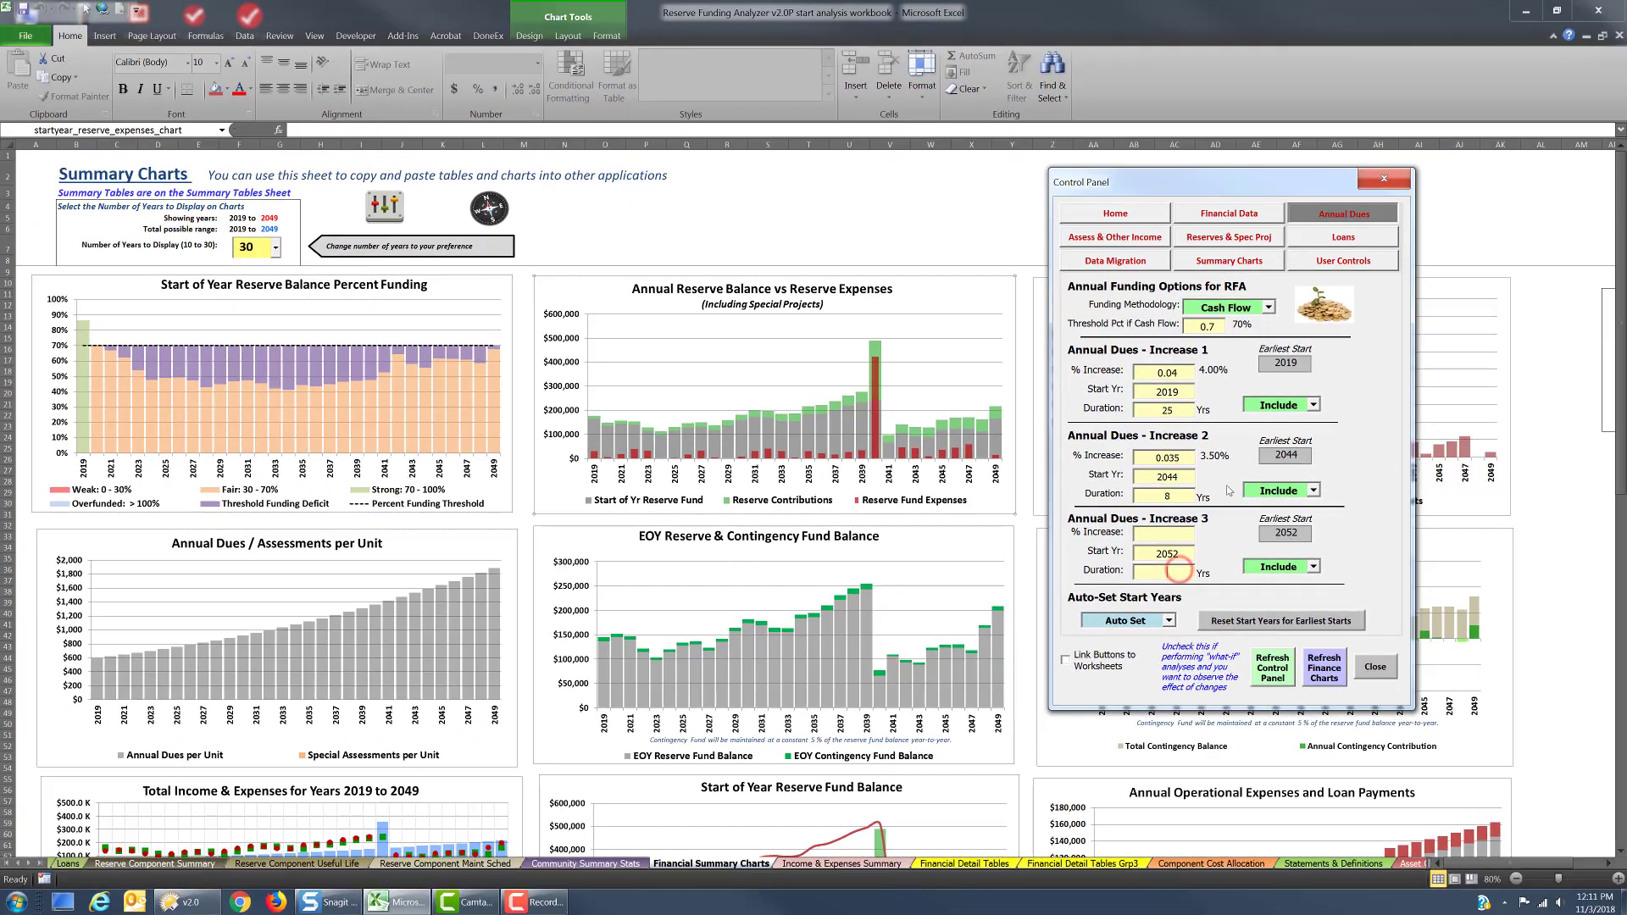
Clear the percentage and duration of Annual Dues Increase 2
{"action": "left_click", "coordinate": [1183, 478]}
{"action": "left_click_drag", "start_coordinate": [1182, 457], "coordinate": [1116, 459]}
{"action": "key", "text": "Delete"}
{"action": "left_click", "coordinate": [1179, 496]}
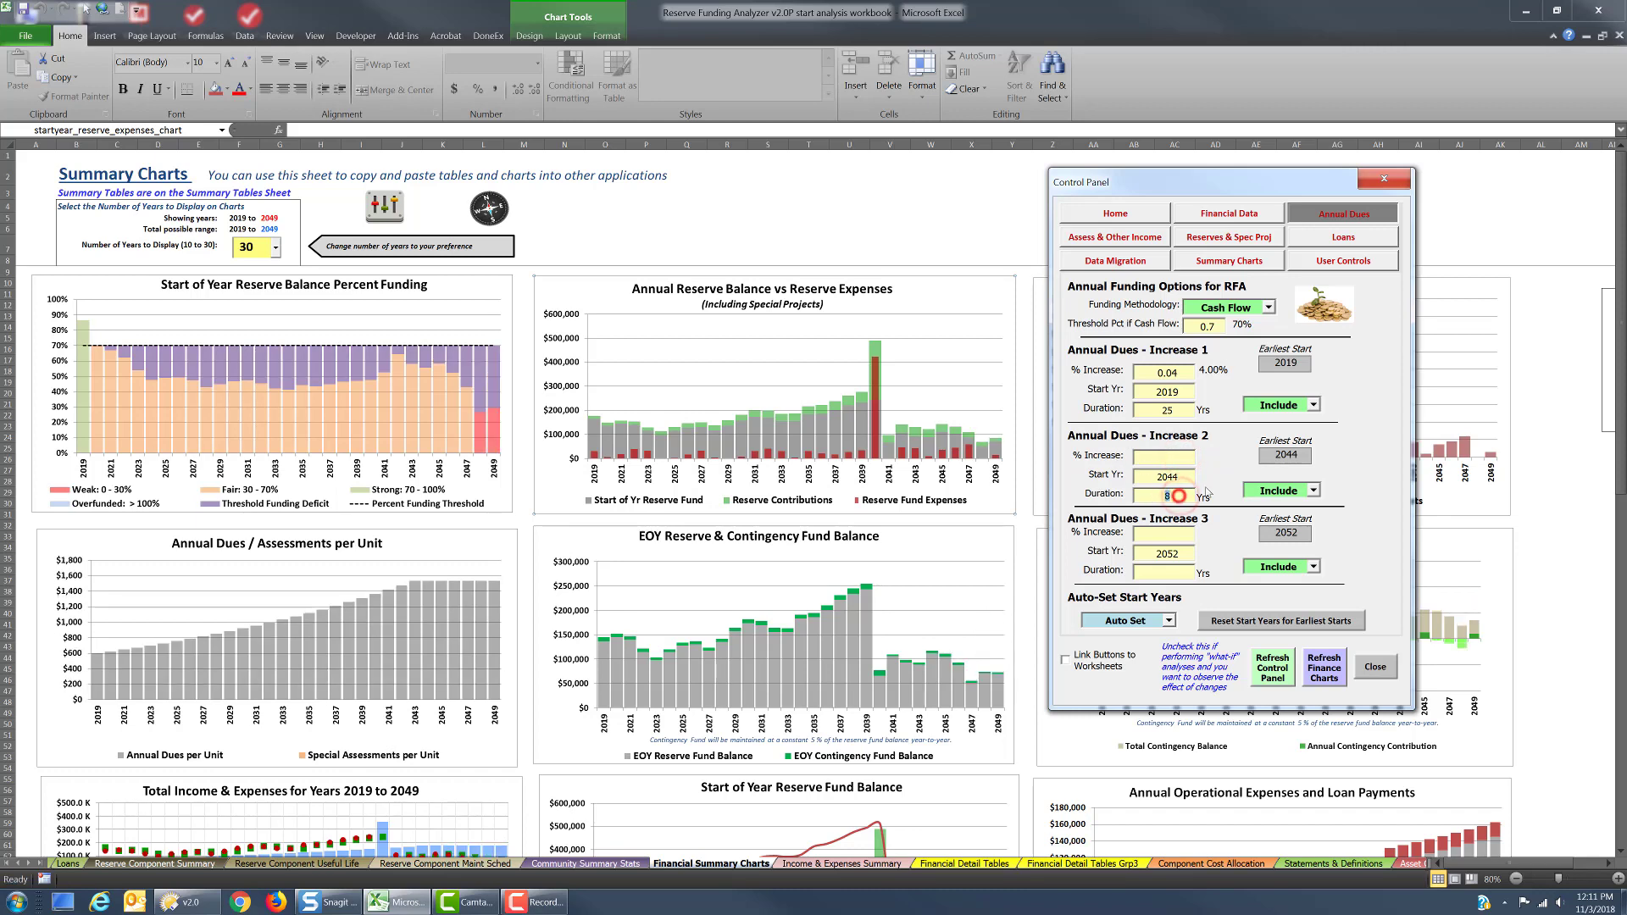
{"action": "key", "text": "Delete"}
Set the duration of Annual Dues Increase 1 to 30 years
{"action": "left_click", "coordinate": [1178, 408]}
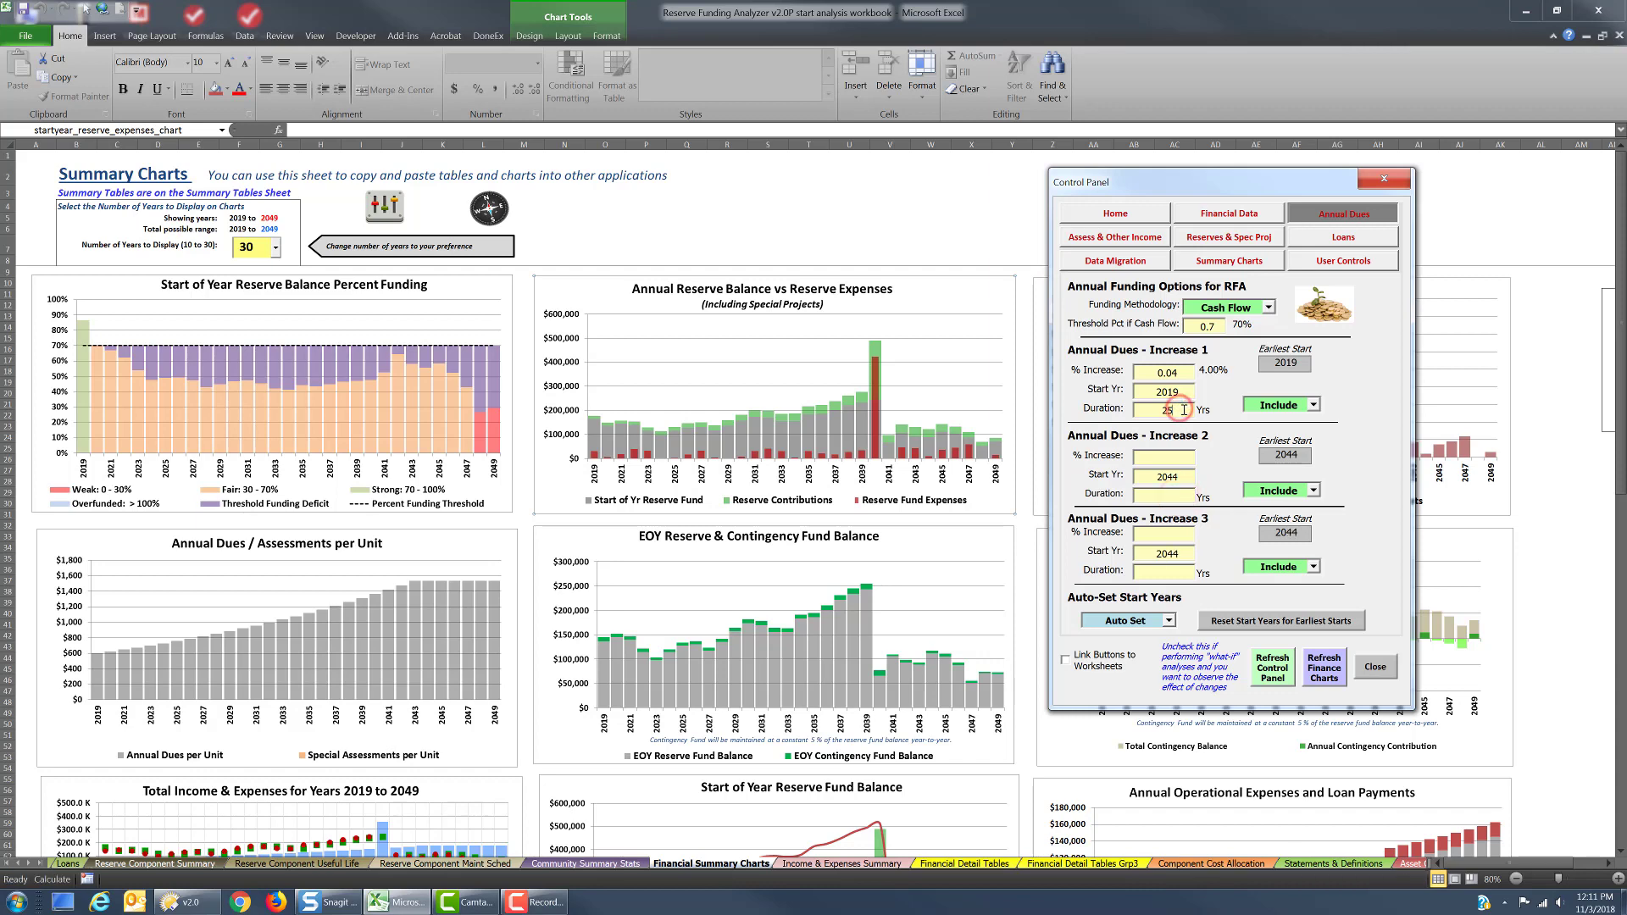
{"action": "double_click", "coordinate": [1182, 409]}
{"action": "type", "text": "30"}
{"action": "key", "text": "Tab"}
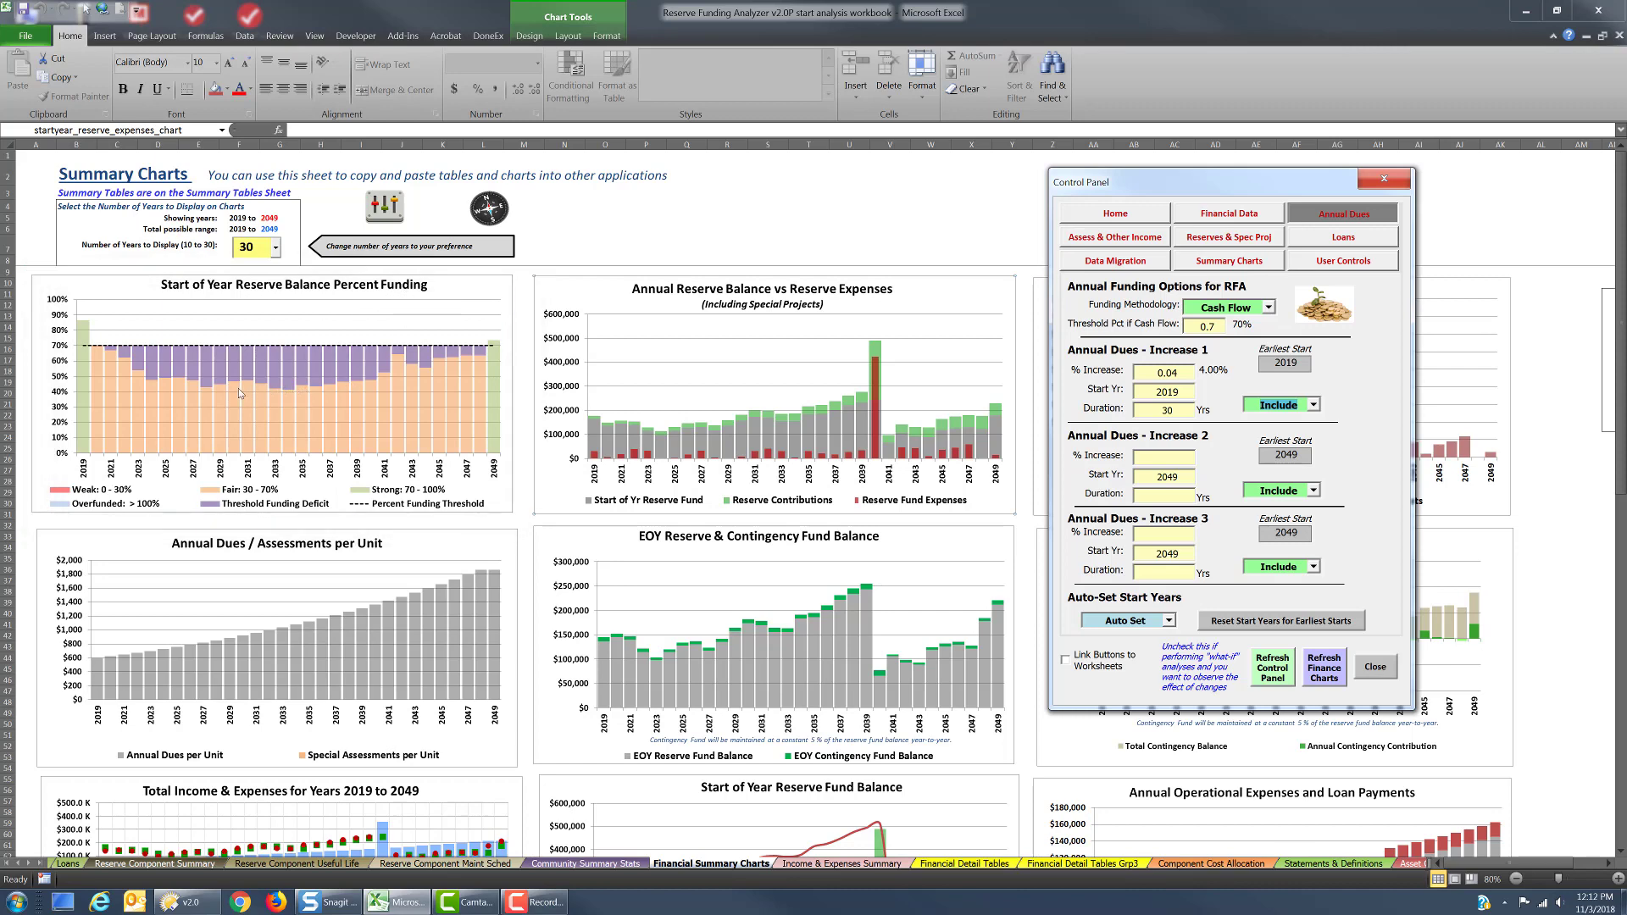
Examine the percent funding chart and the Risk of Special Assessment or Deferred Maintenance chart with its risk thresholds
{"action": "mouse_move", "coordinate": [291, 380]}
{"action": "left_click", "coordinate": [477, 526]}
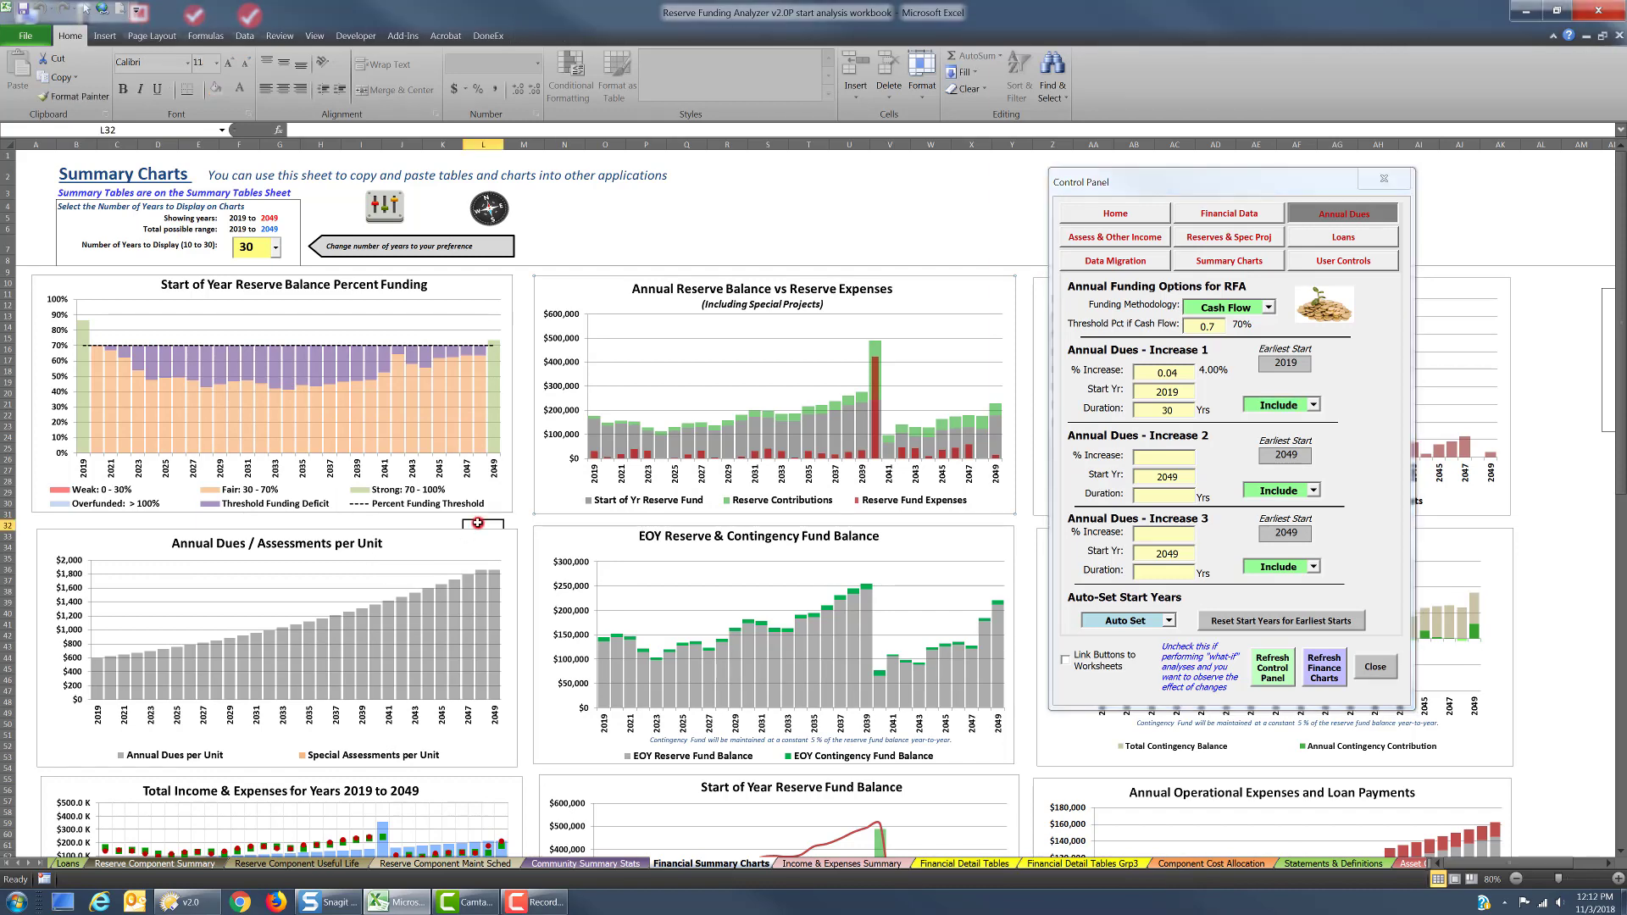
{"action": "scroll", "coordinate": [479, 530], "scroll_direction": "down", "scroll_amount": 3}
{"action": "scroll", "coordinate": [477, 527], "scroll_direction": "down", "scroll_amount": 10}
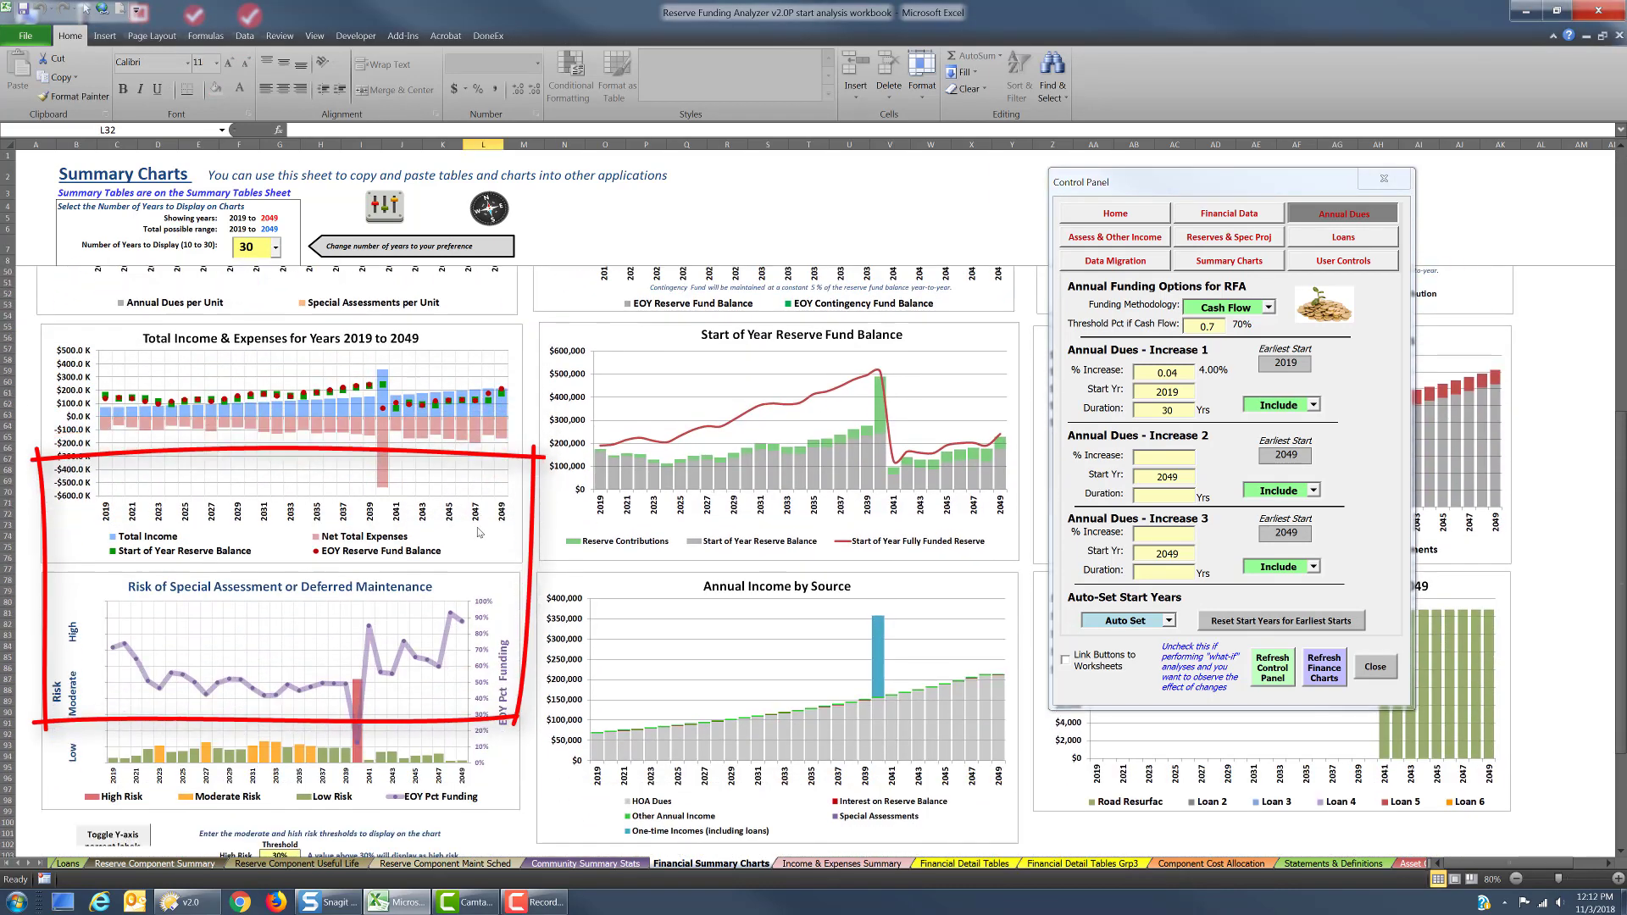
{"action": "scroll", "coordinate": [477, 530], "scroll_direction": "down", "scroll_amount": 2}
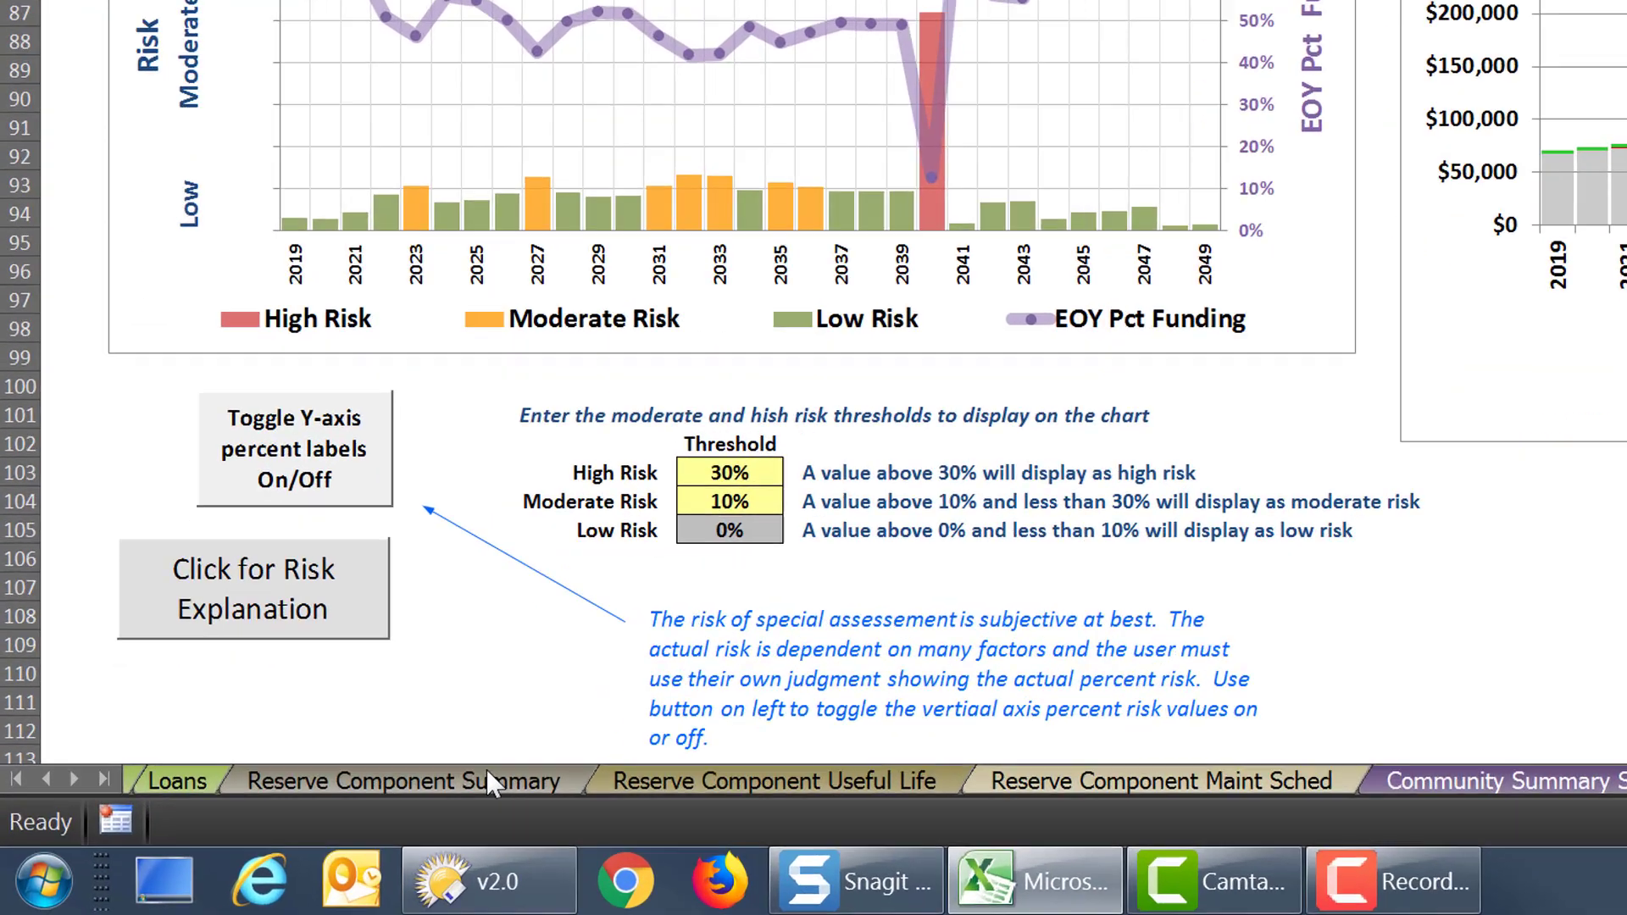
Open the Reserve Items & Spec Projects worksheet and move the control panel aside to expose its charts
{"action": "left_click", "coordinate": [186, 861]}
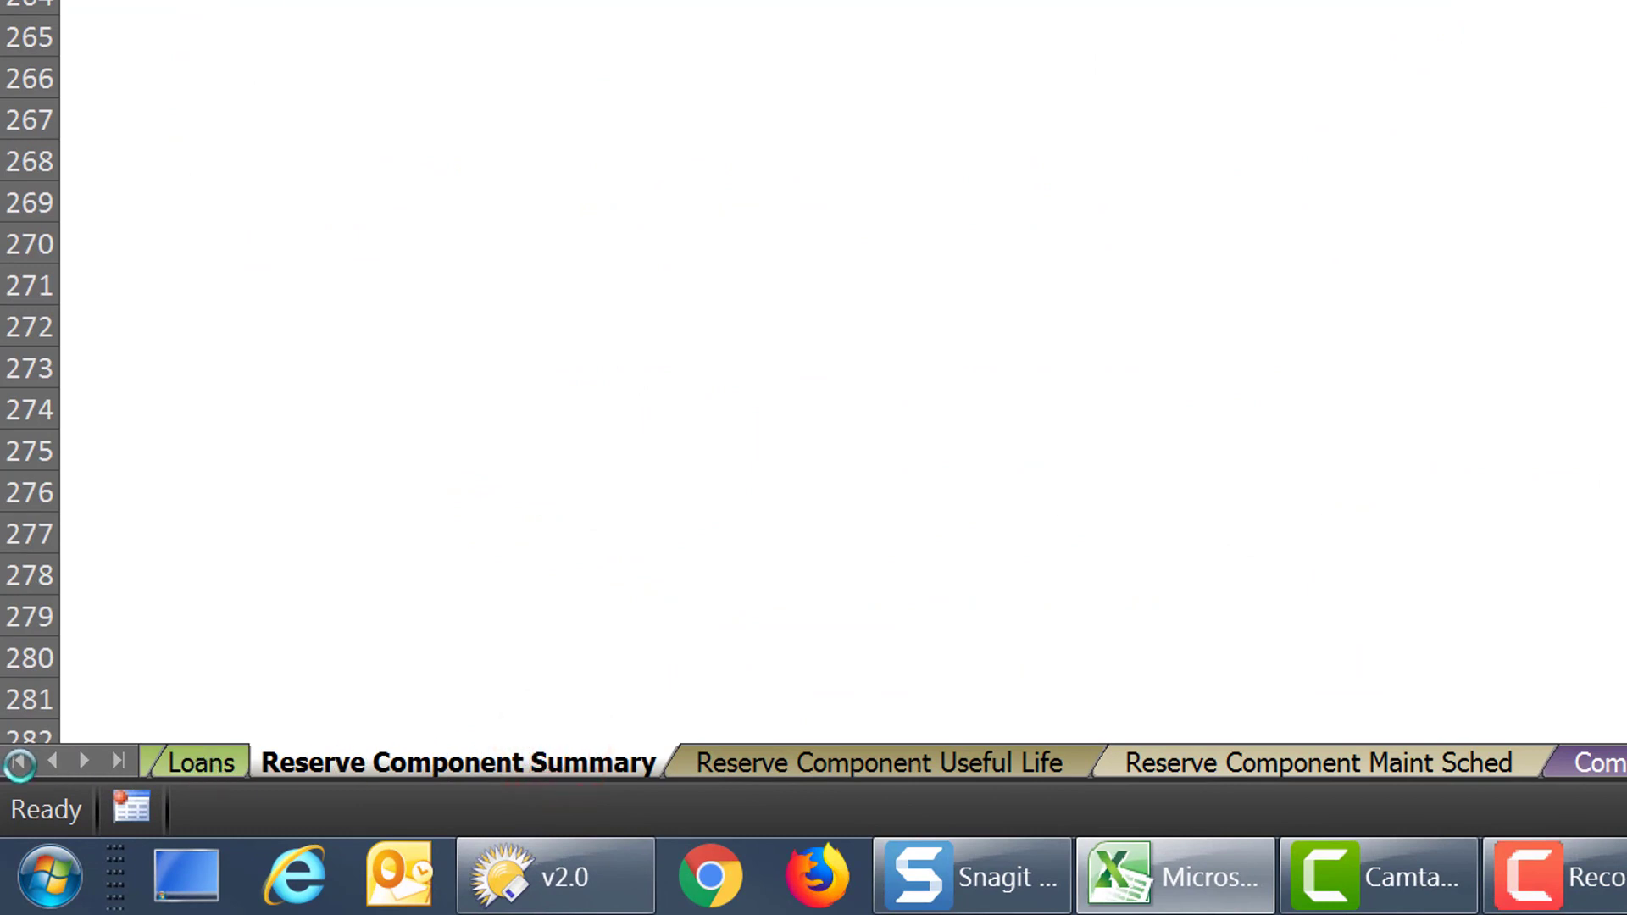
{"action": "left_click", "coordinate": [19, 763]}
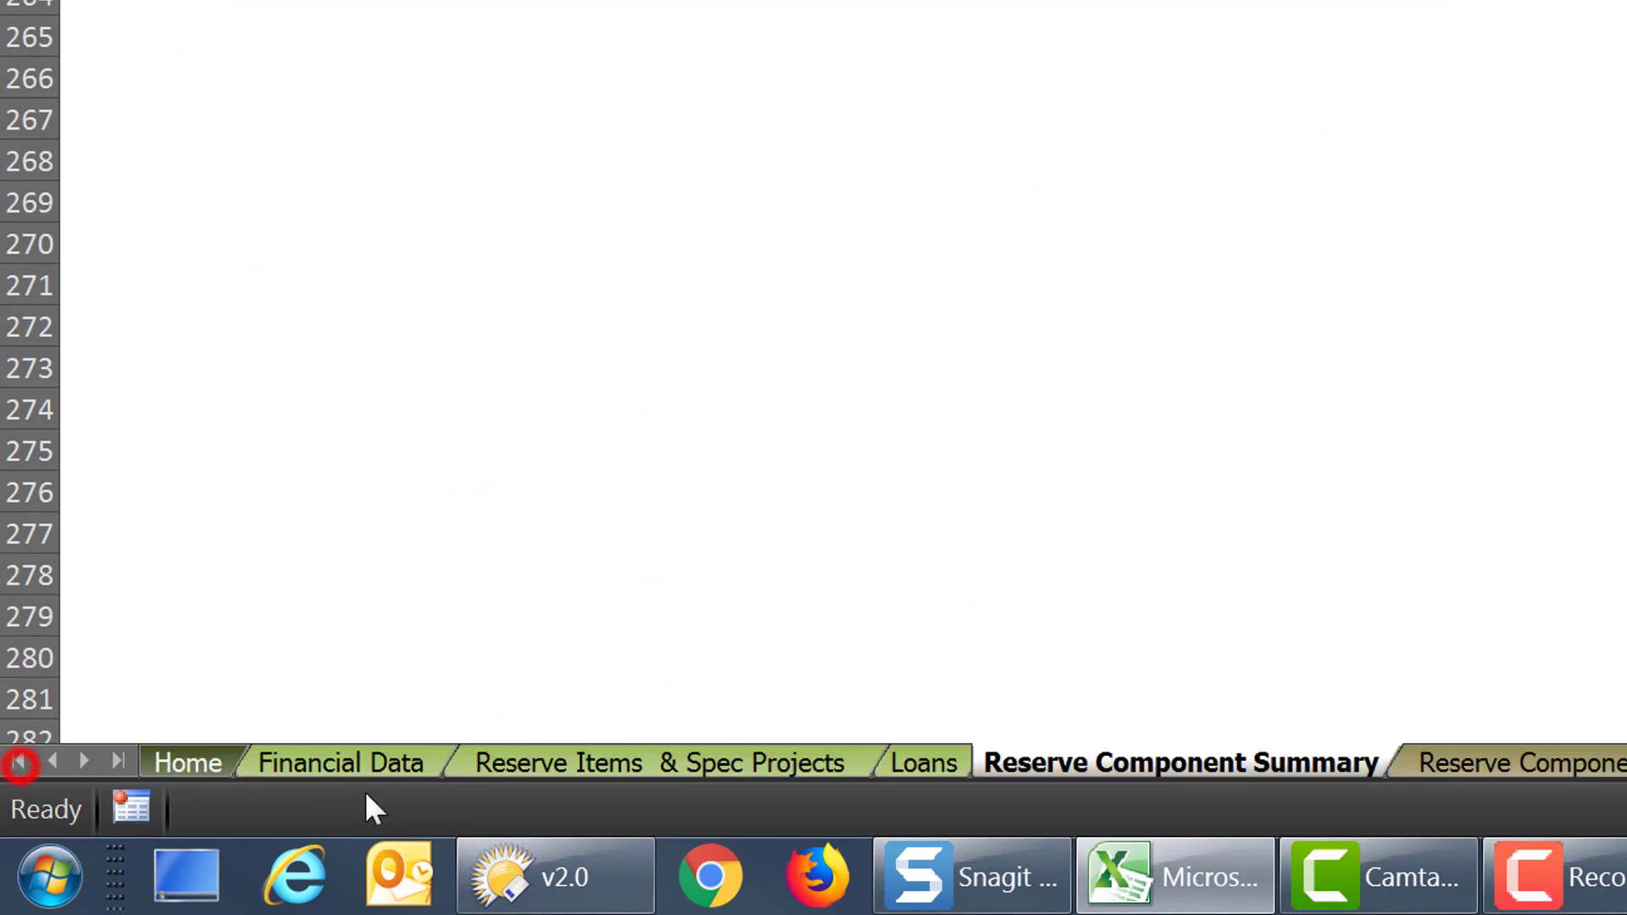
{"action": "left_click", "coordinate": [675, 763]}
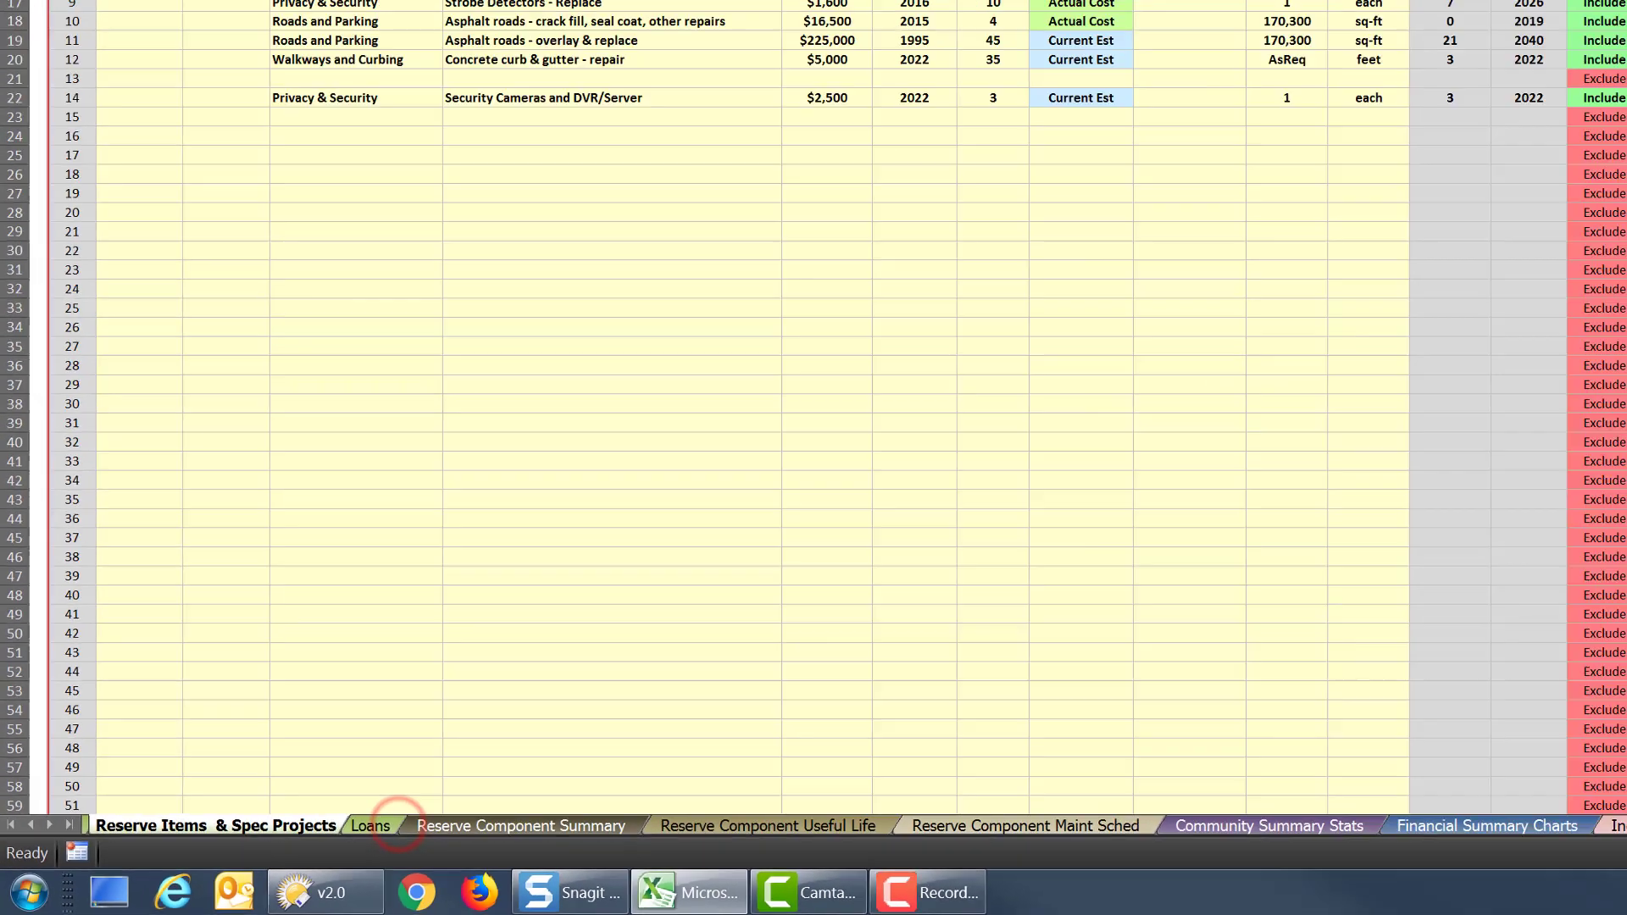
{"action": "left_click_drag", "start_coordinate": [1271, 185], "coordinate": [1460, 217]}
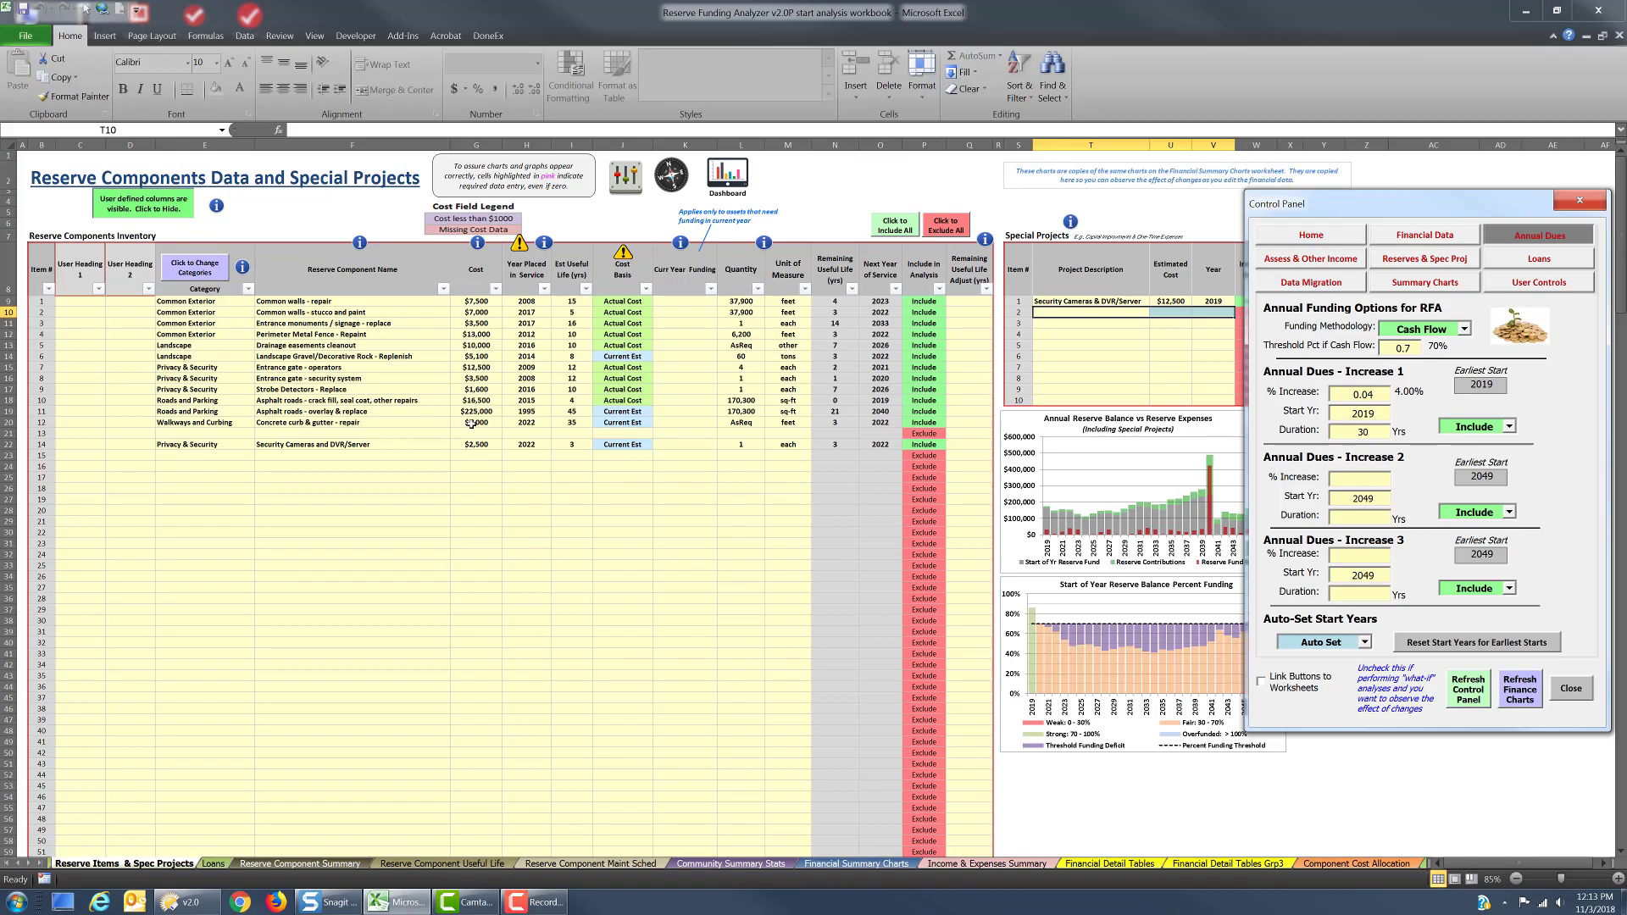
Set the remaining useful life adjustment for the "Asphalt roads - overlay & replace" component to 1 year
{"action": "left_click", "coordinate": [472, 412]}
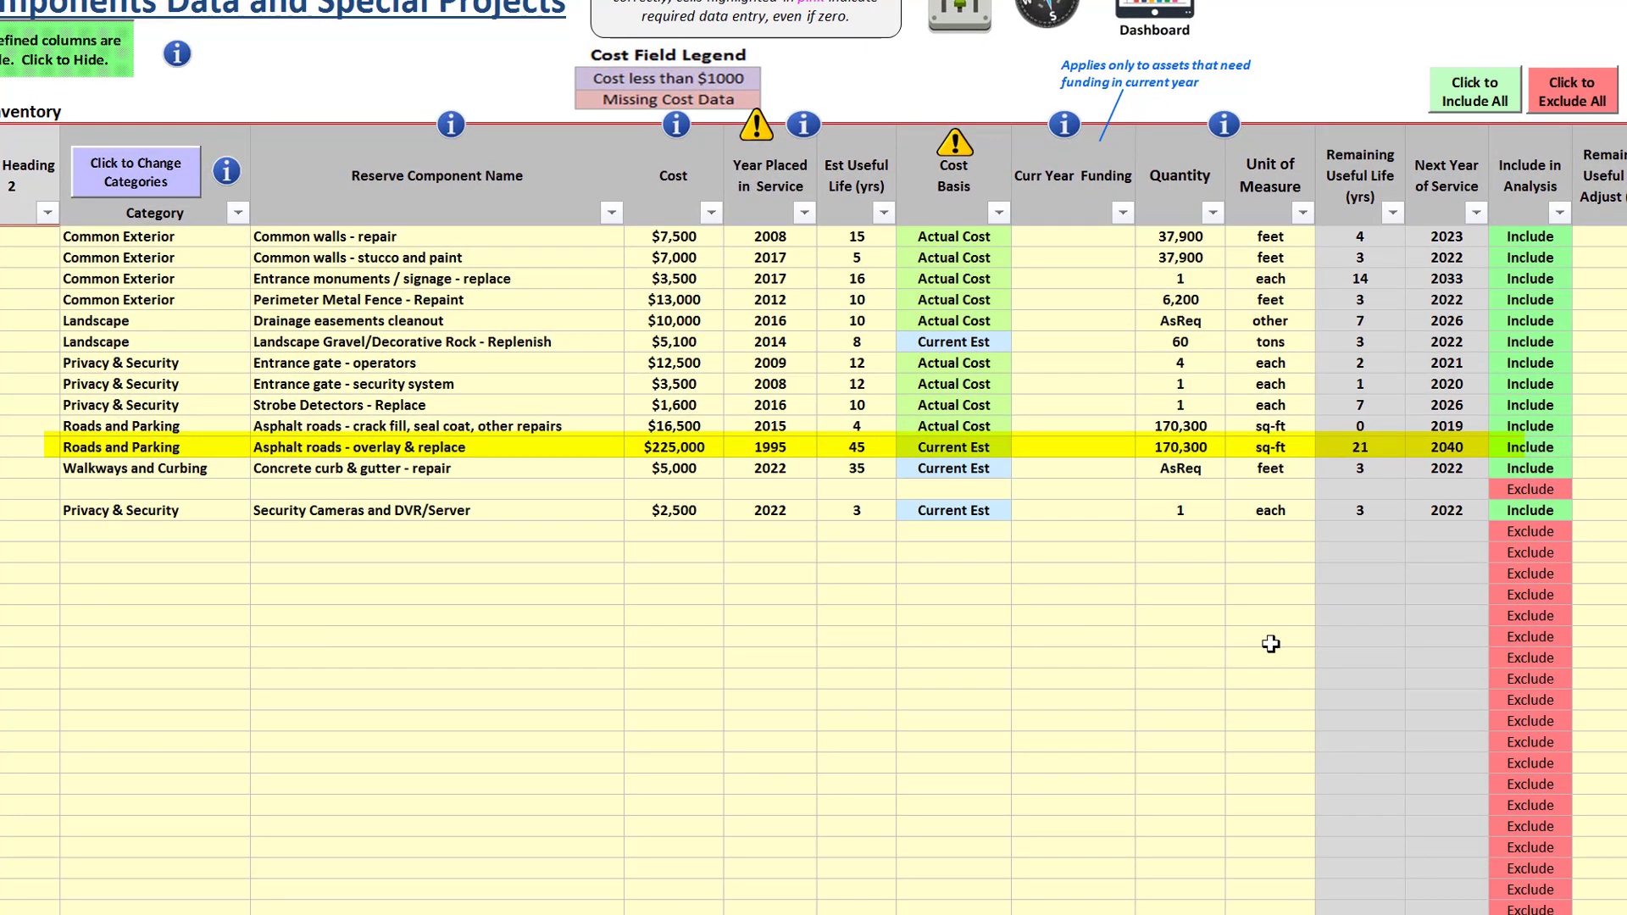
{"action": "left_click", "coordinate": [1615, 446]}
{"action": "type", "text": "1"}
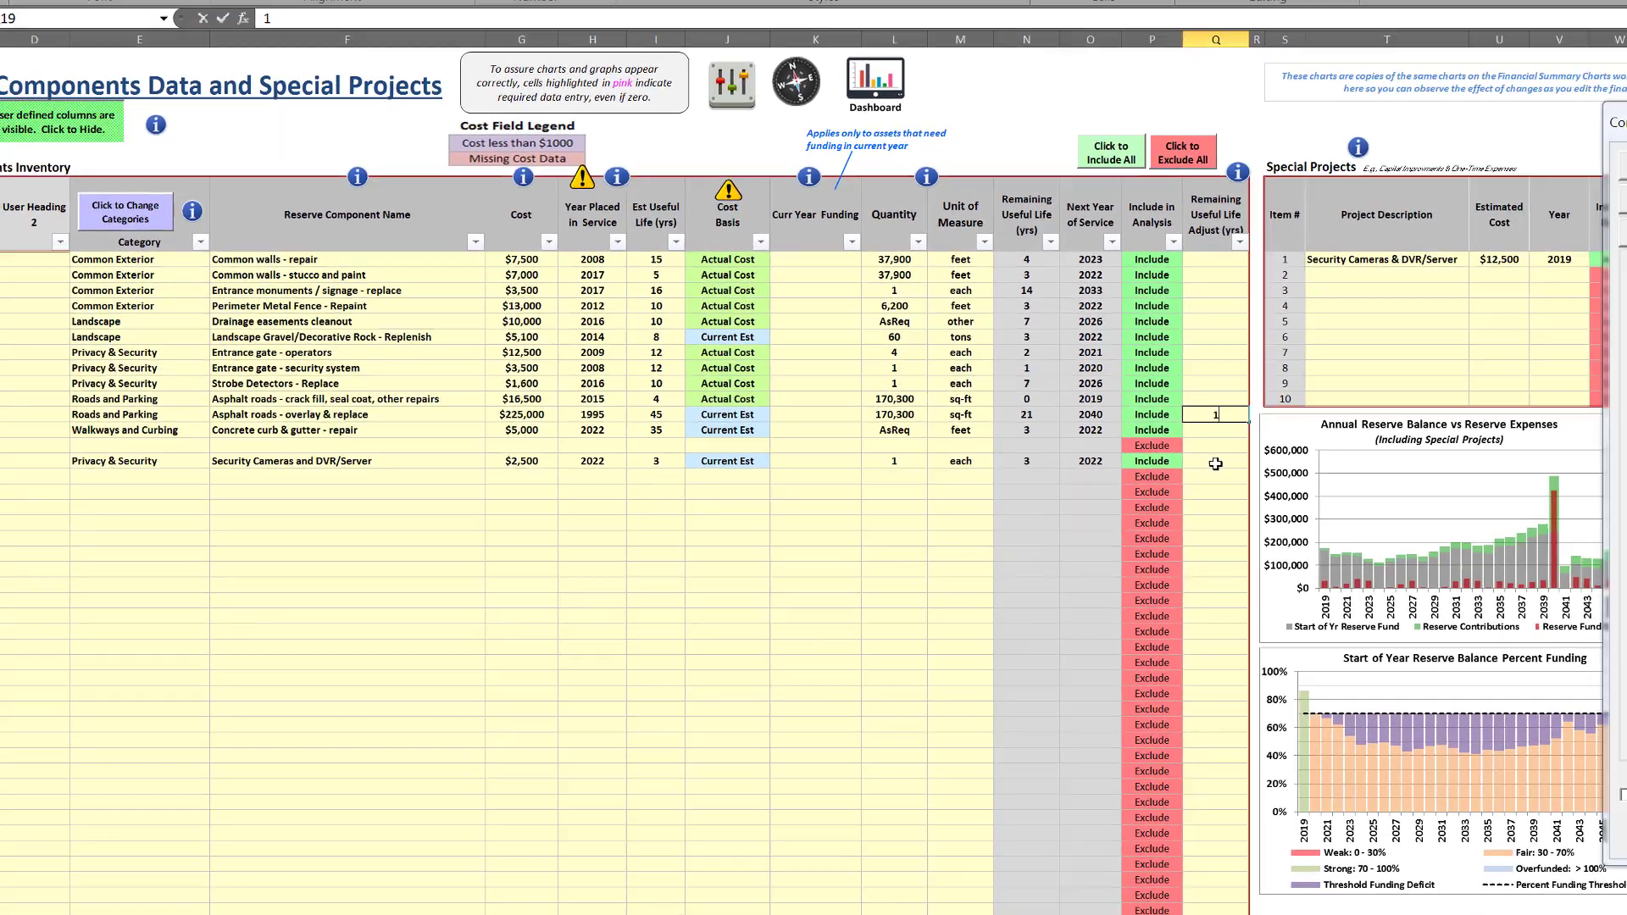
{"action": "key", "text": "Return"}
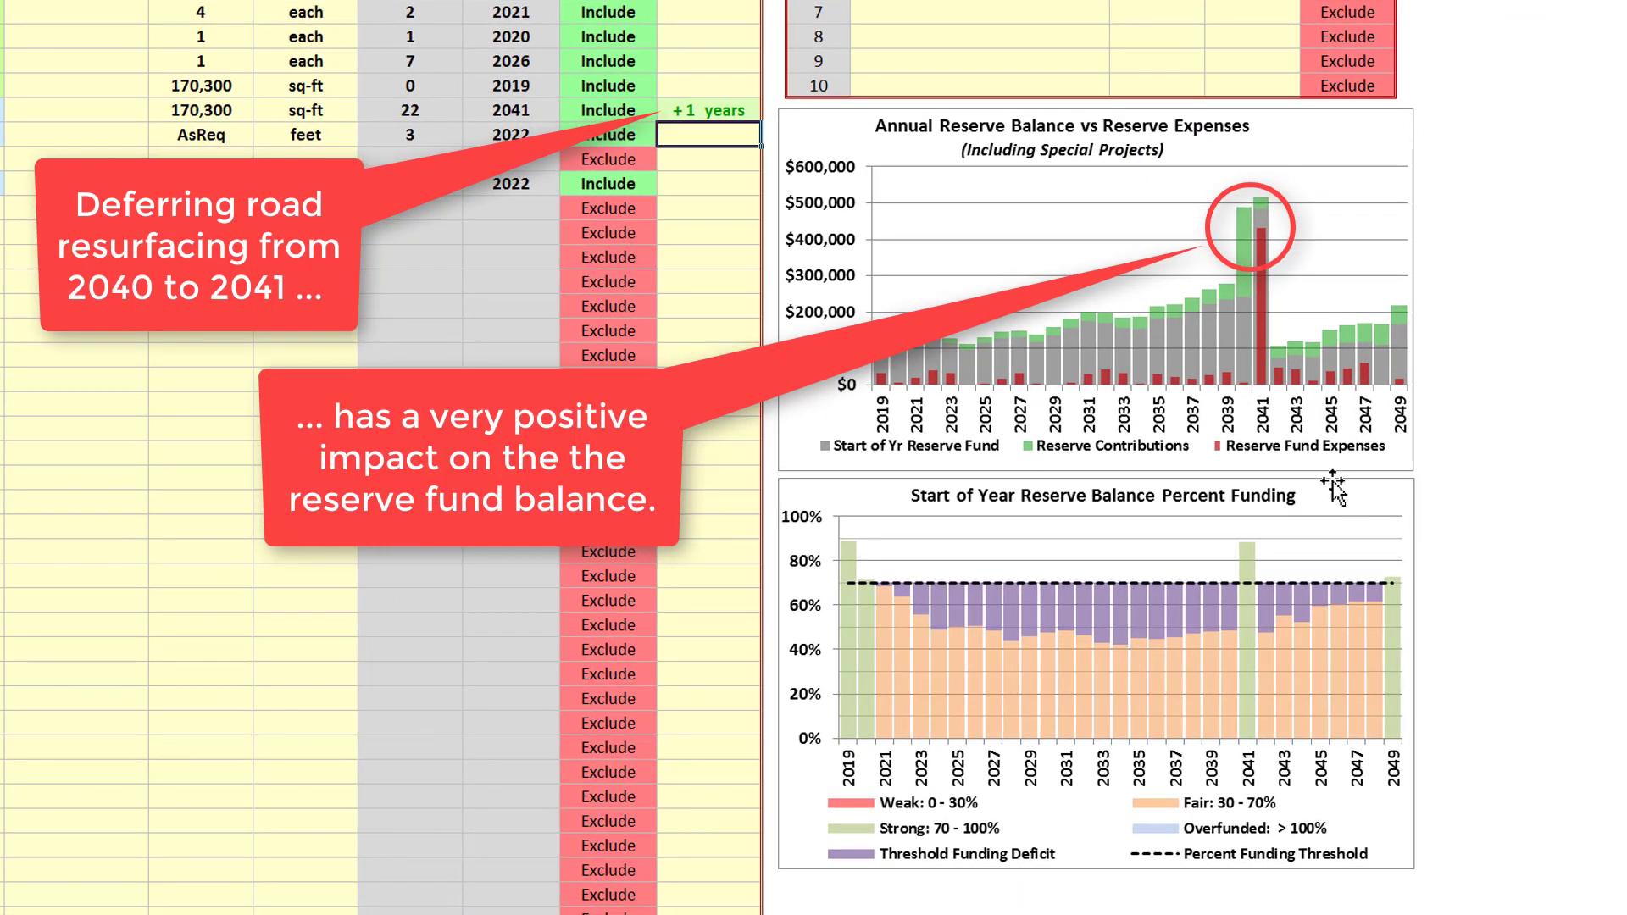
Clear the asphalt overlay component's useful life adjustment and re-enter 1 year to compare the effect on the charts
{"action": "left_click", "coordinate": [721, 116]}
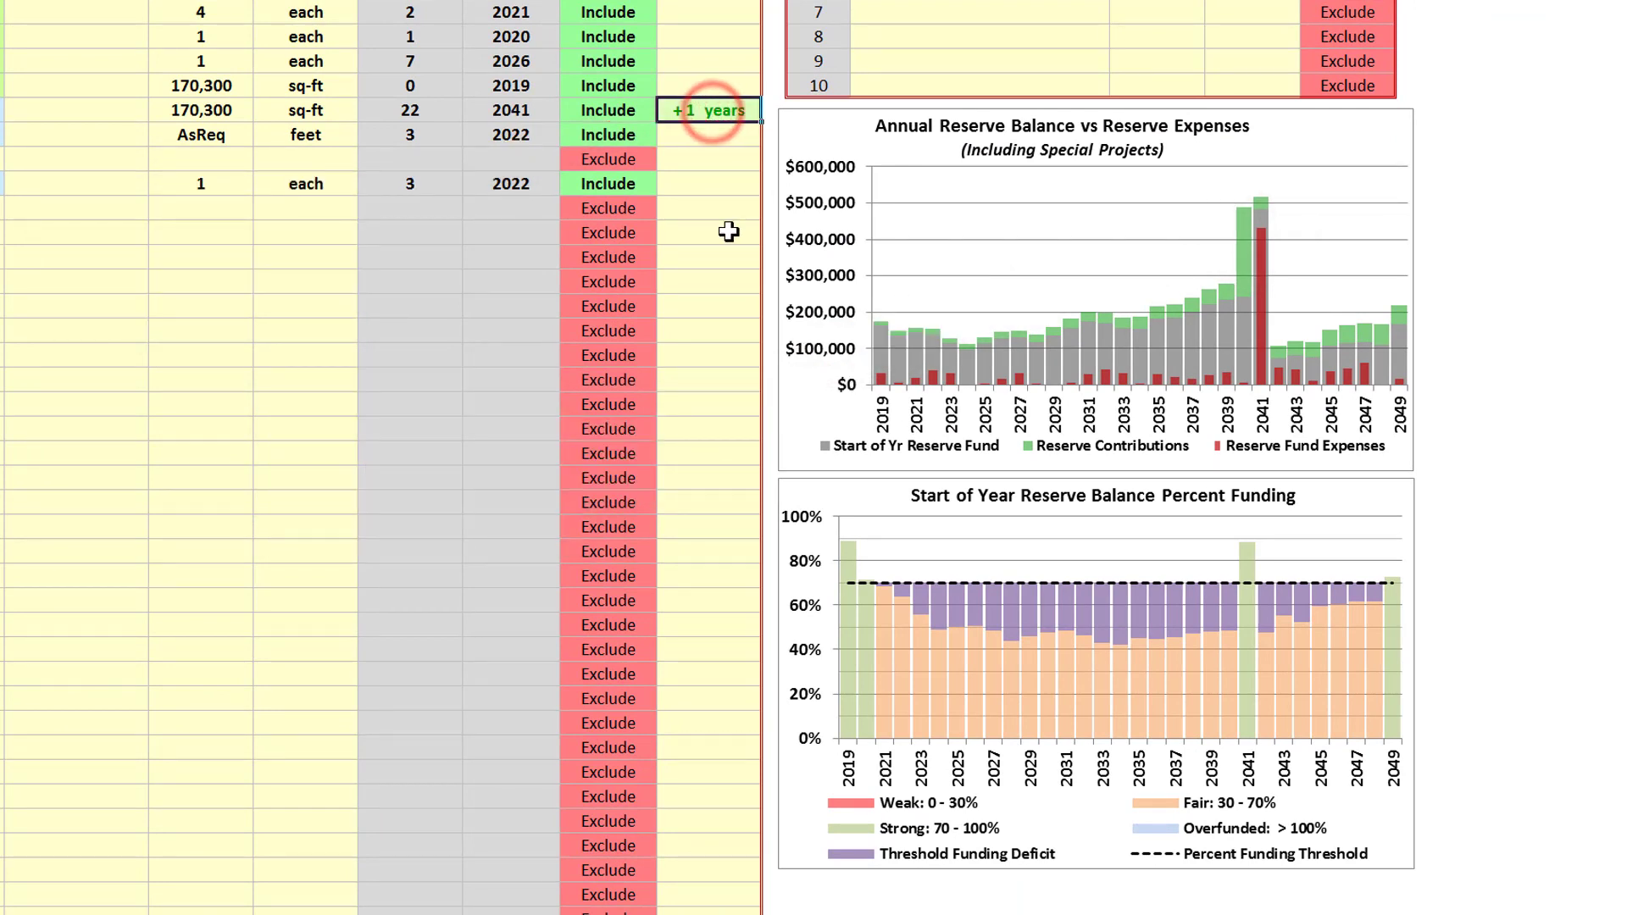
{"action": "key", "text": "Delete"}
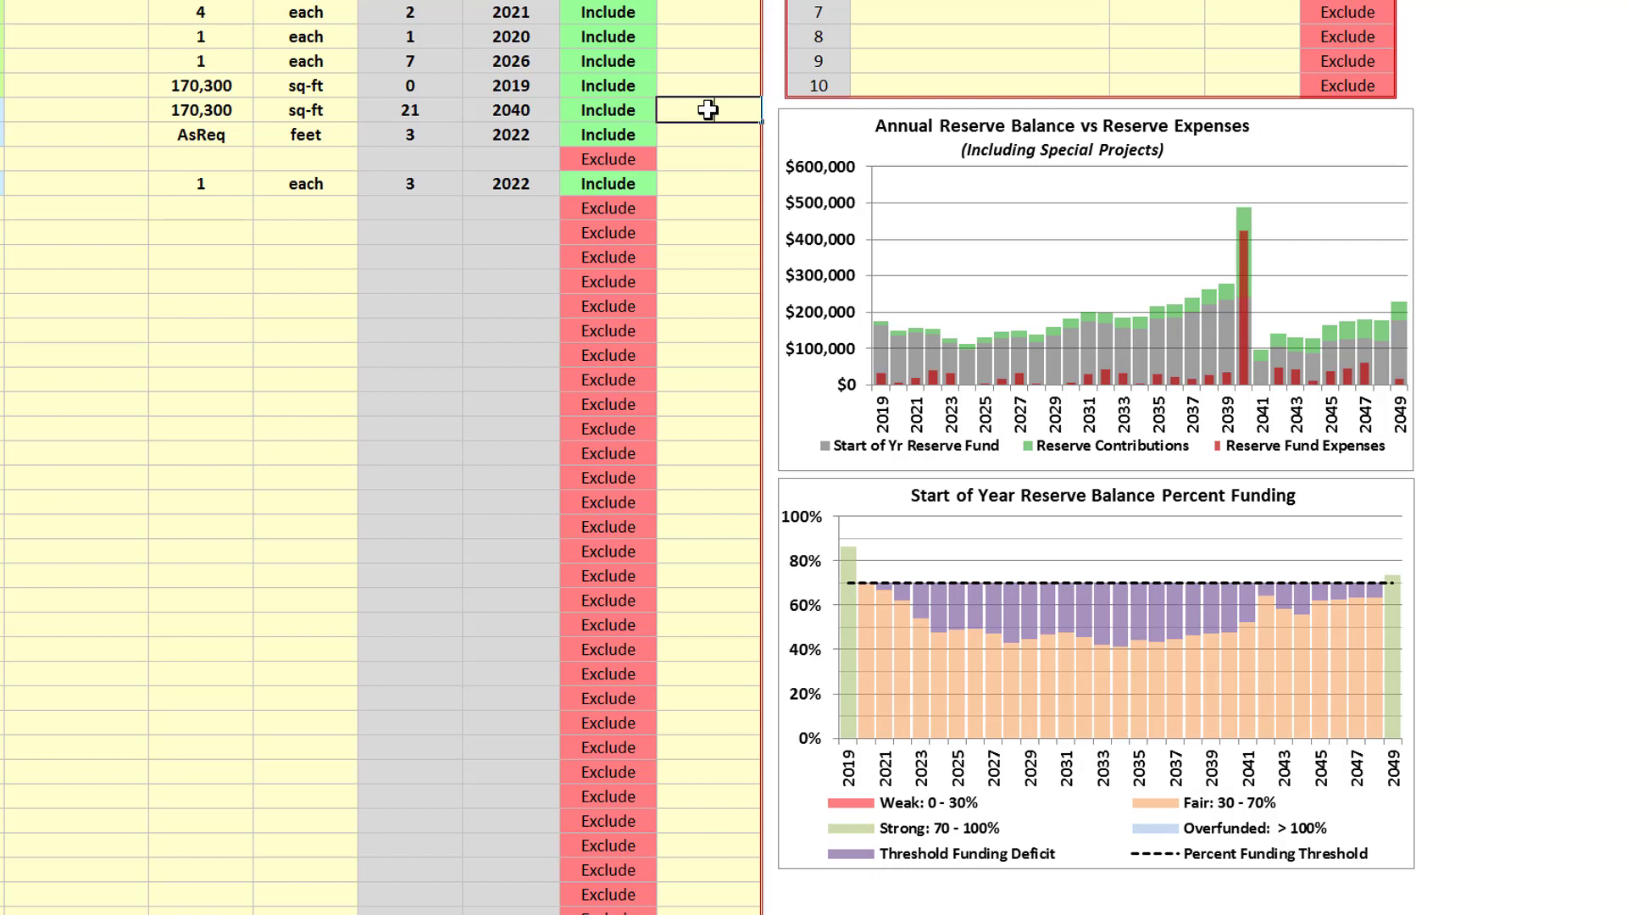
{"action": "type", "text": "1"}
{"action": "key", "text": "Return"}
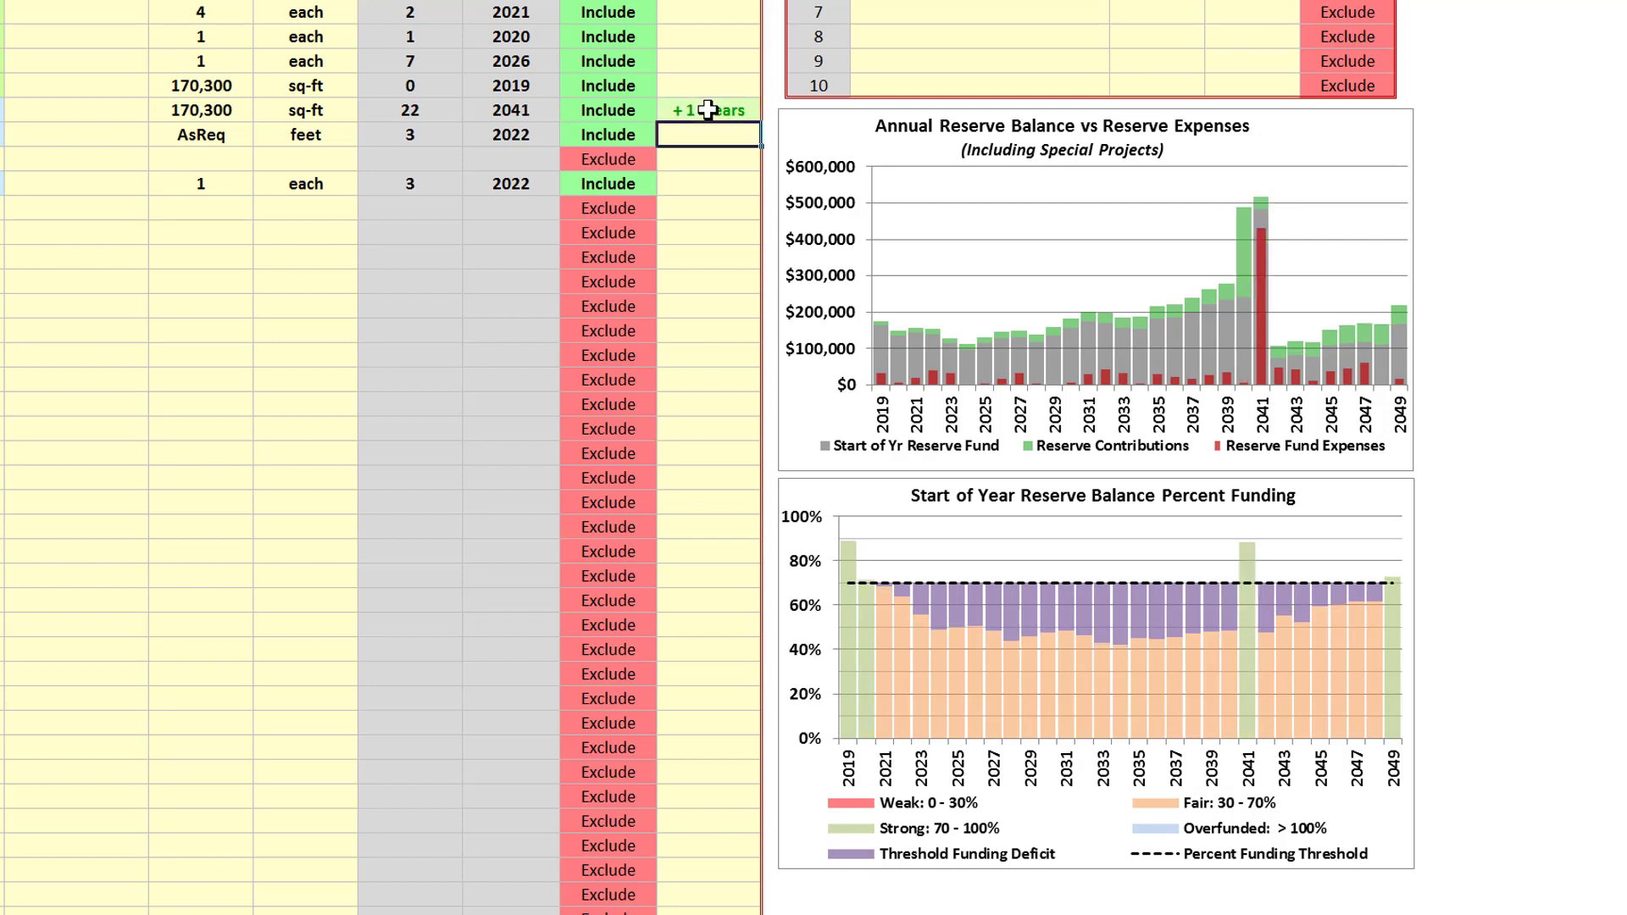
Try a -1 year remaining useful life adjustment for the "Asphalt roads - overlay & replace" component and clear the adjustment
{"action": "left_click", "coordinate": [705, 111]}
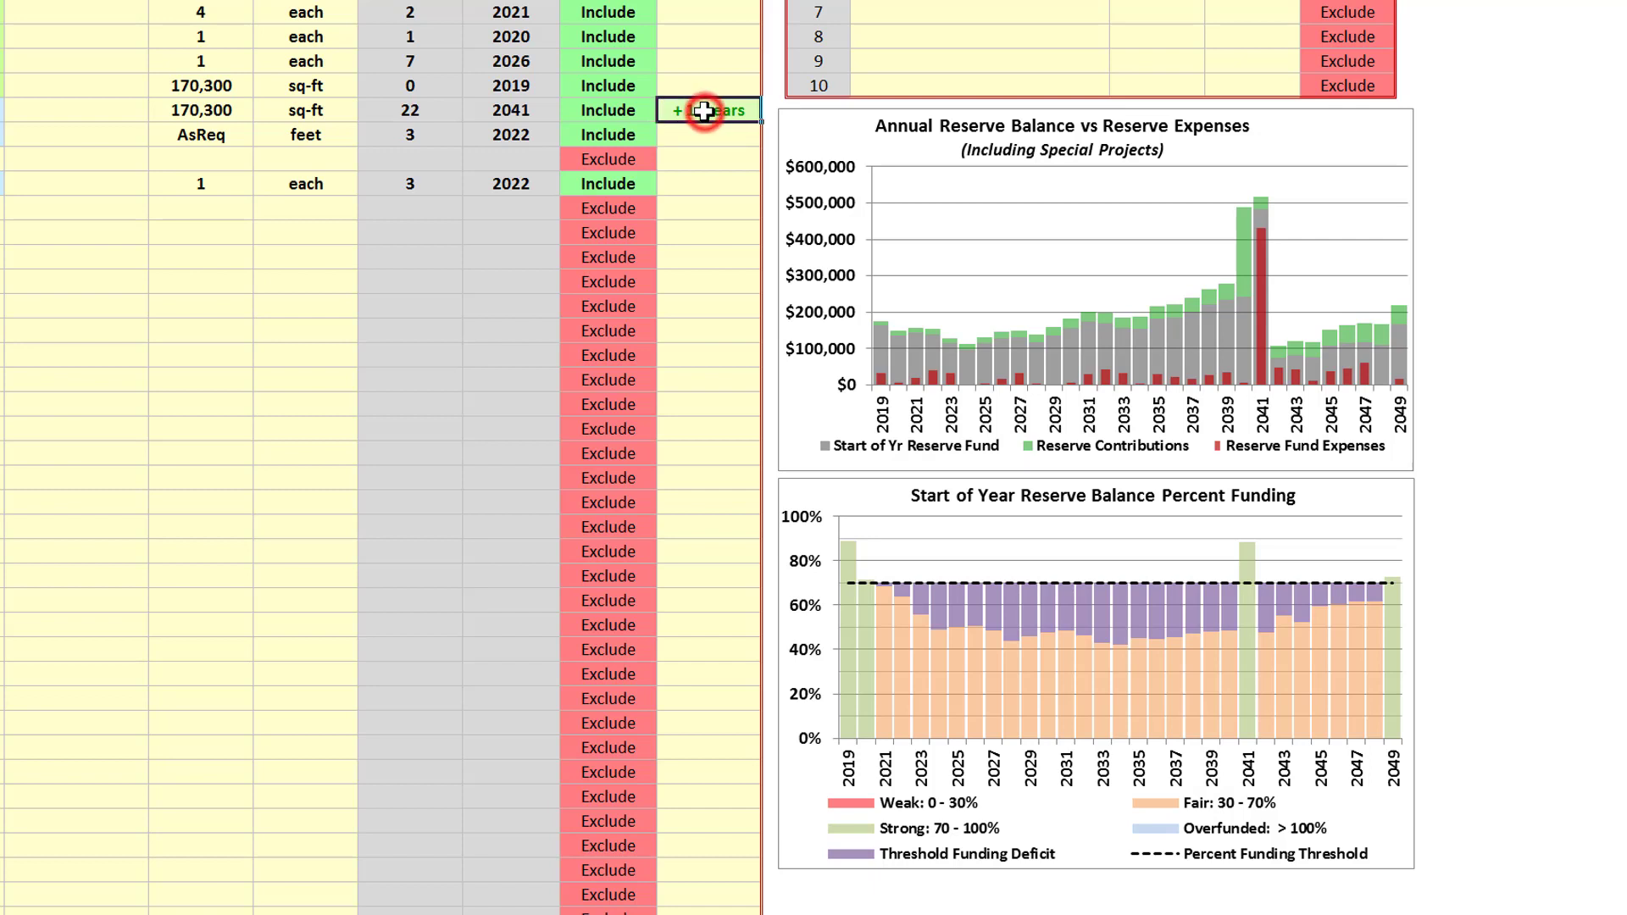
{"action": "key", "text": "BackSpace"}
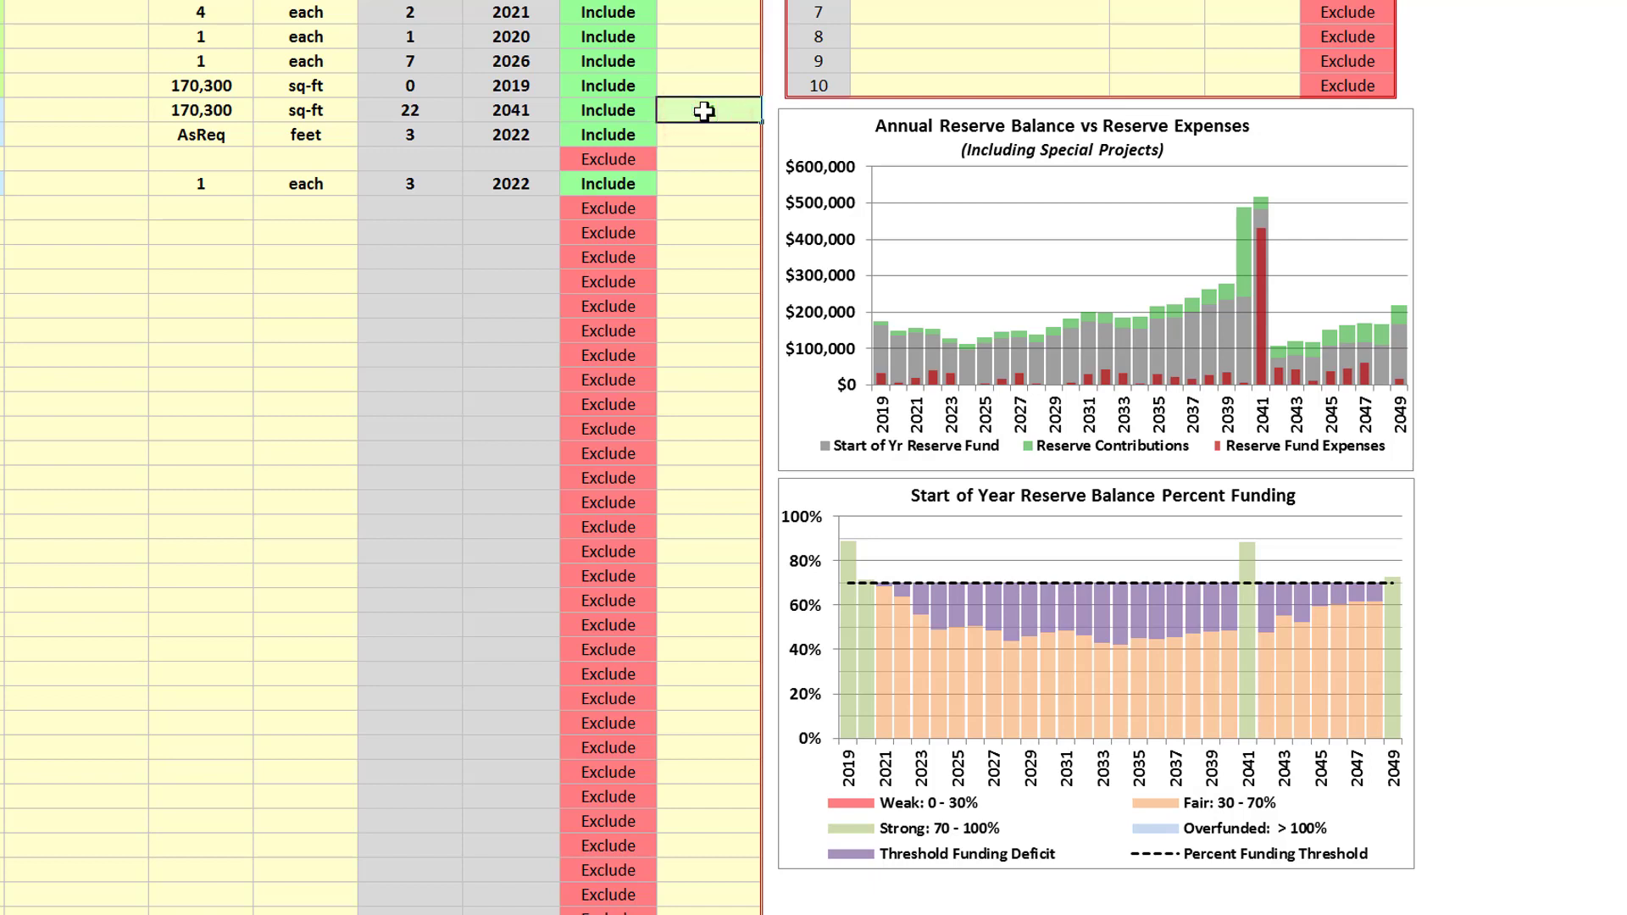
{"action": "type", "text": "-1"}
{"action": "key", "text": "Return"}
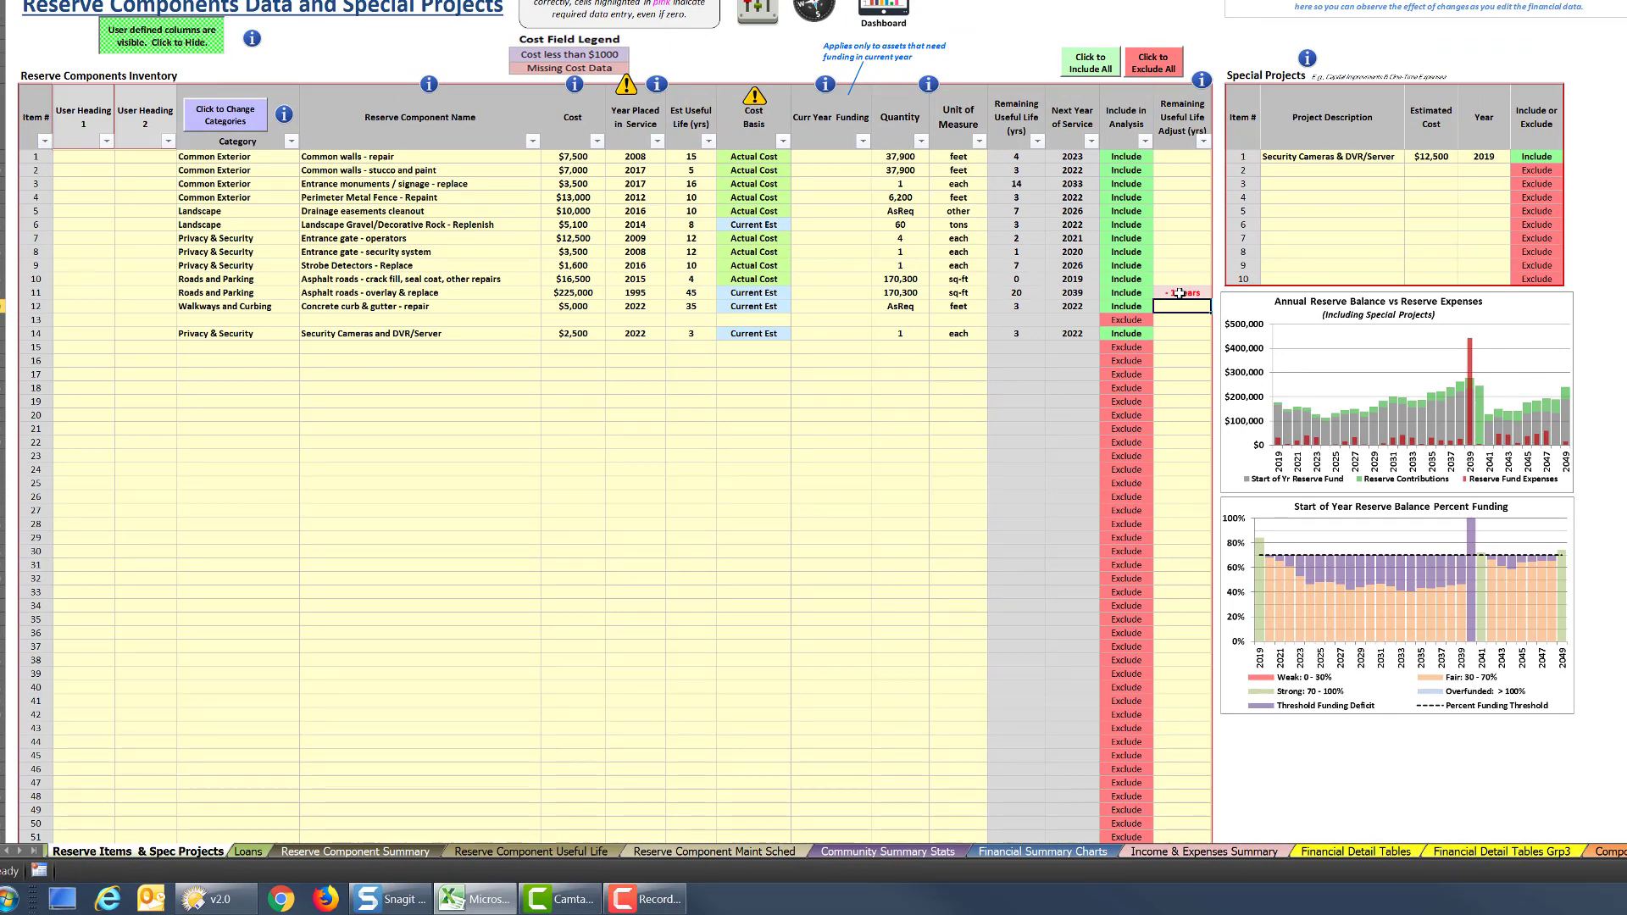
{"action": "left_click", "coordinate": [1180, 292]}
{"action": "key", "text": "Delete"}
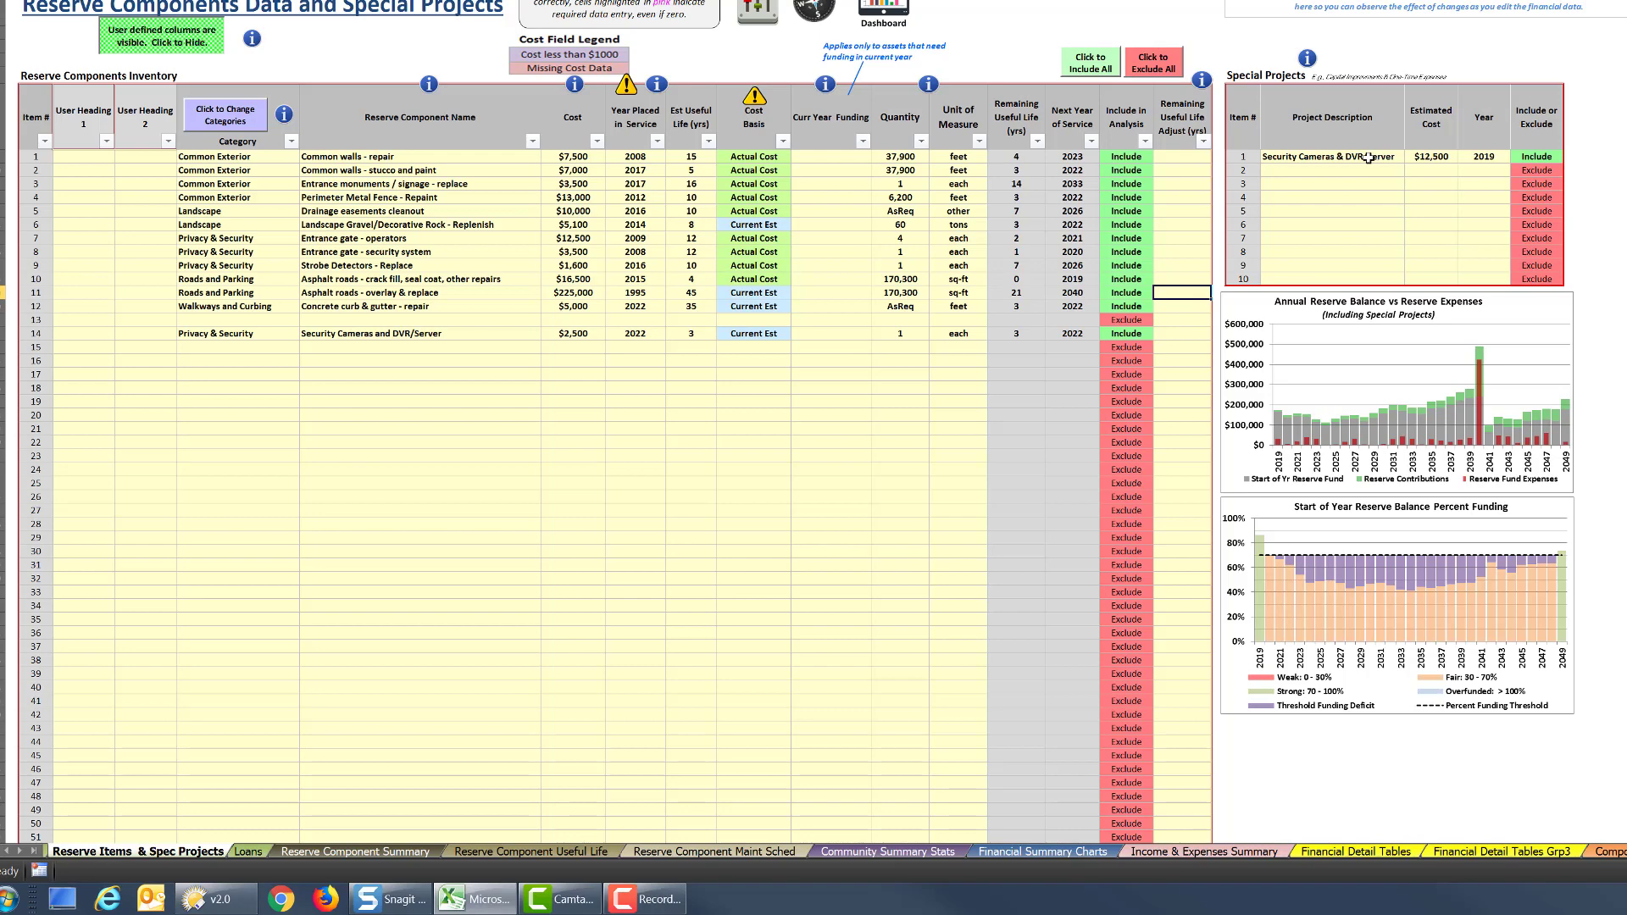
Exclude both the "Security Cameras & DVR/Server" special project and the matching Privacy & Security reserve component from the analysis
{"action": "left_click", "coordinate": [1549, 158]}
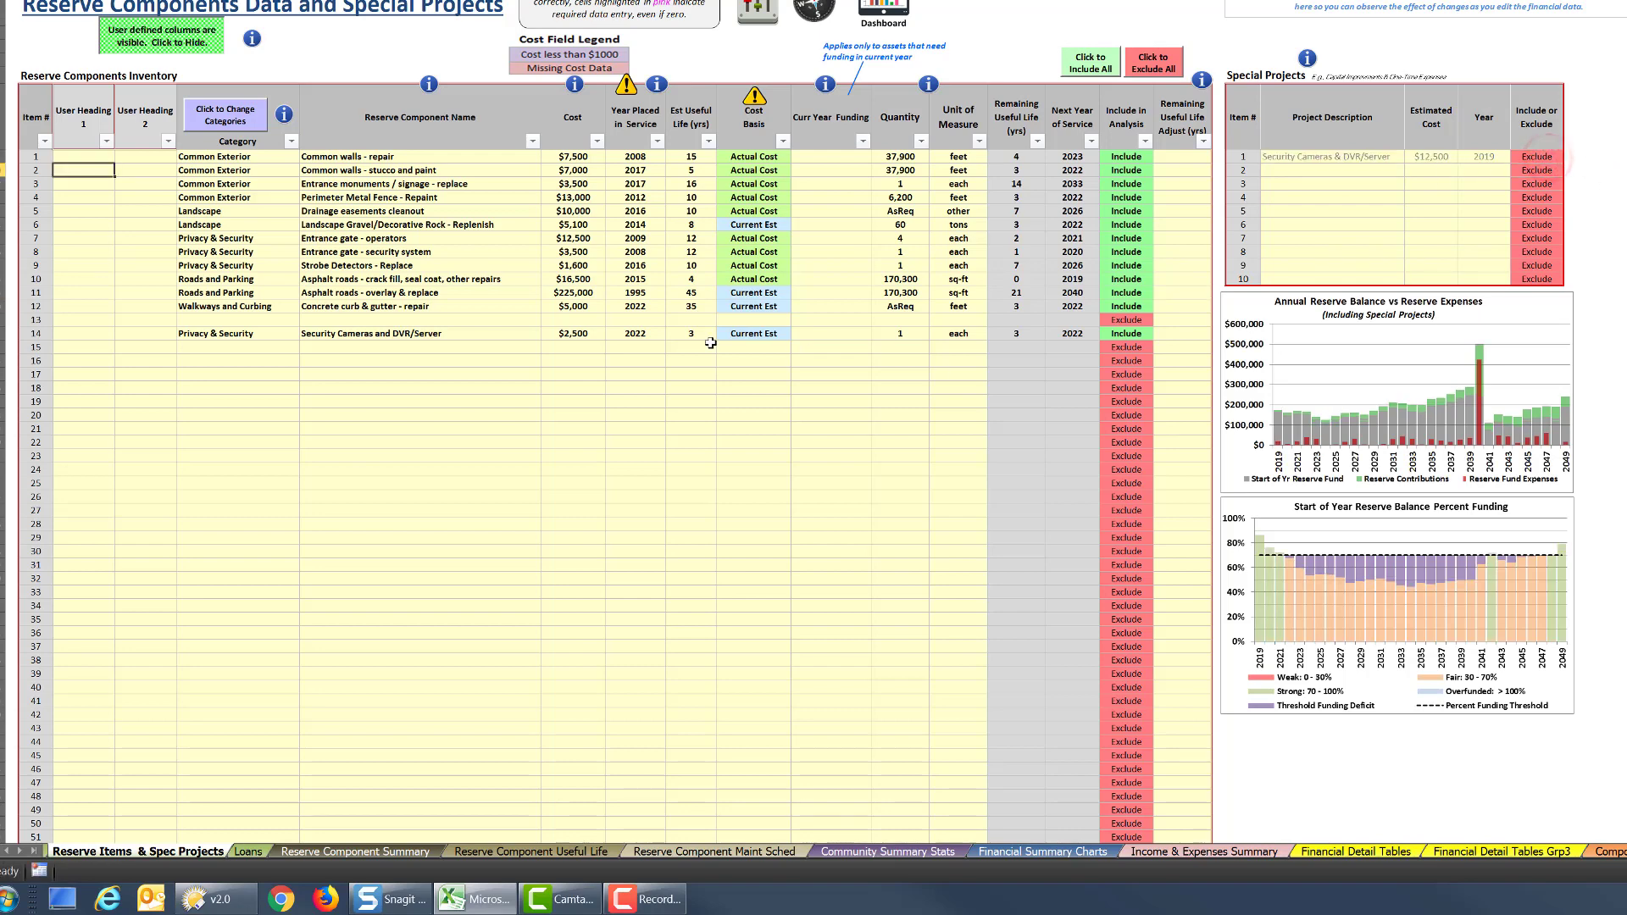
{"action": "left_click", "coordinate": [1134, 333]}
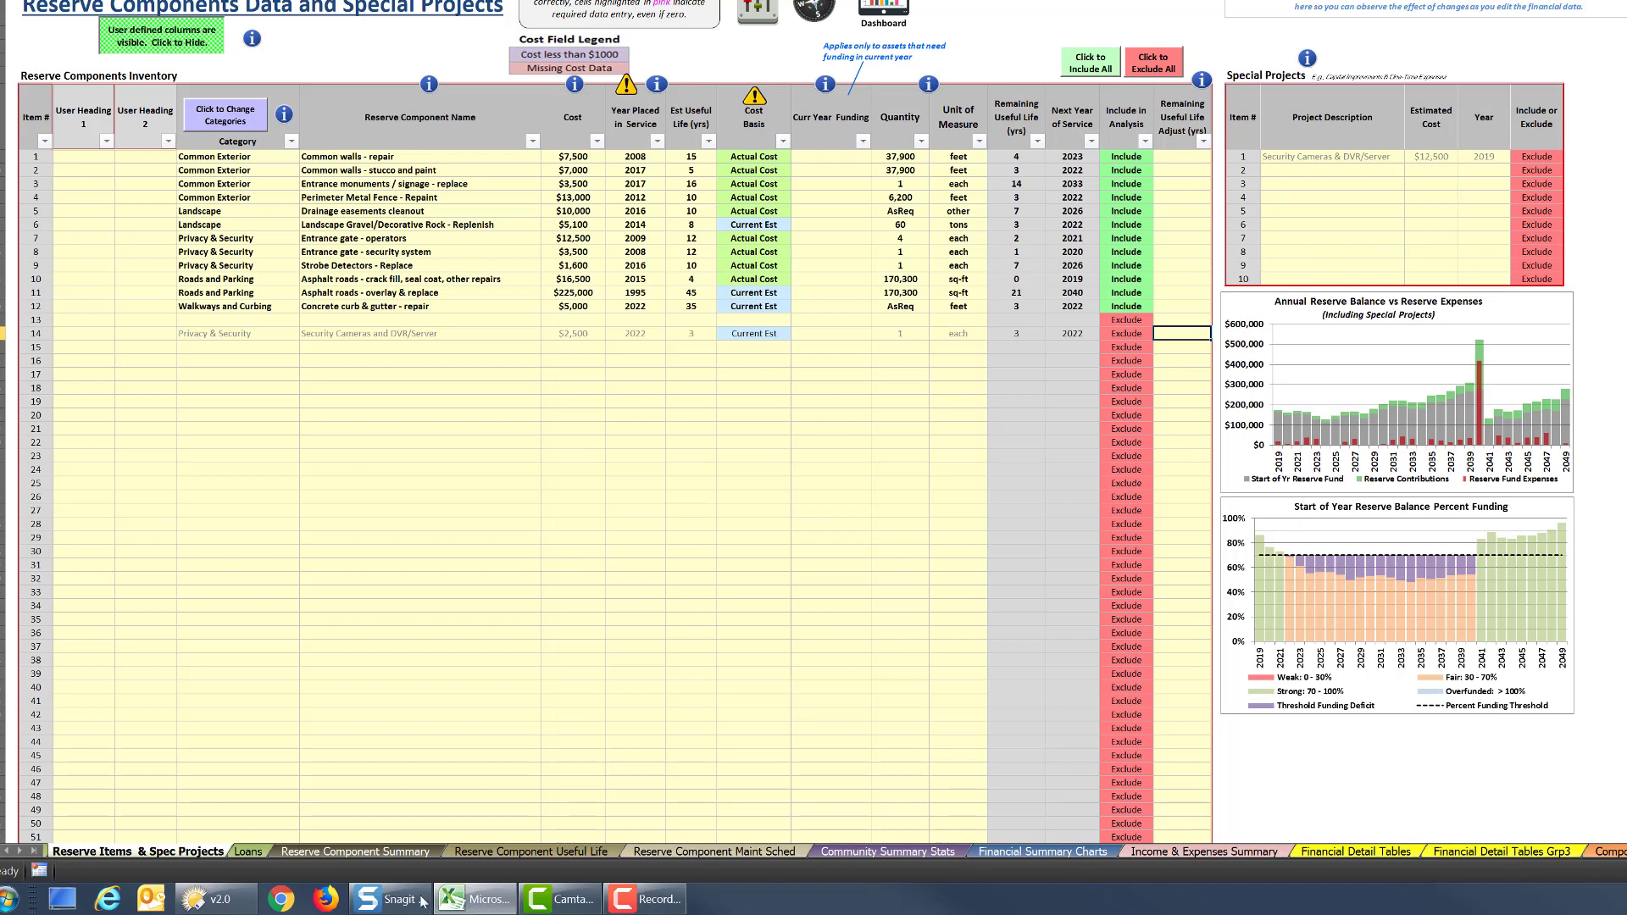
Review the Reserve Component Summary, Reserve Component Maint Sched, Income & Expenses Summary and Financial Detail Tables worksheets
{"action": "left_click", "coordinate": [405, 851]}
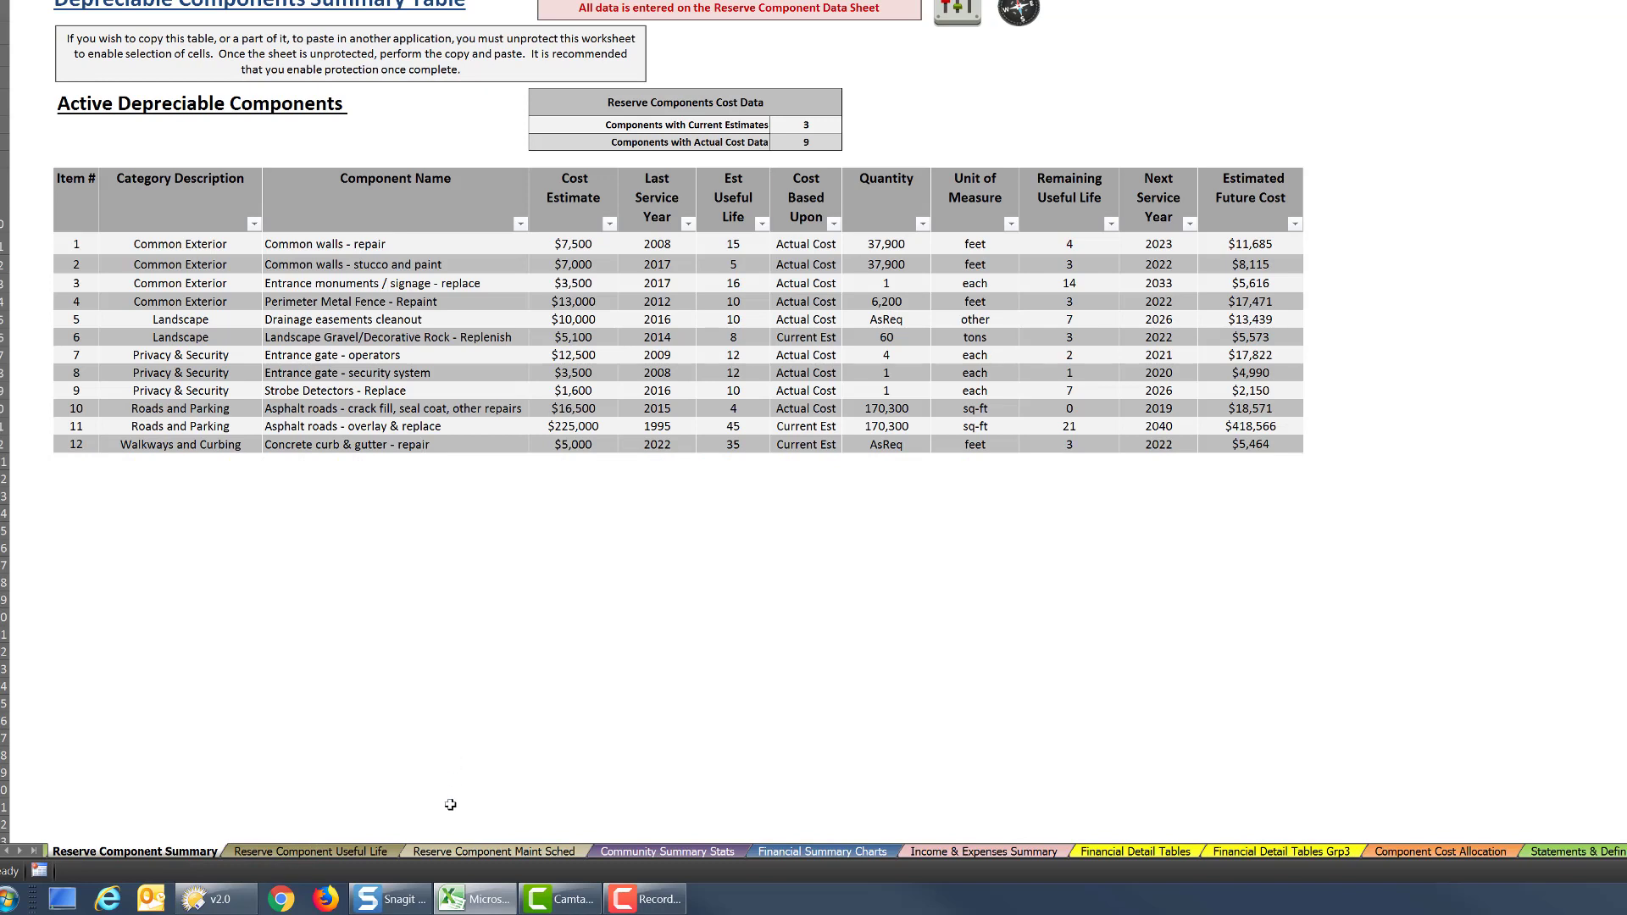
{"action": "left_click", "coordinate": [485, 852]}
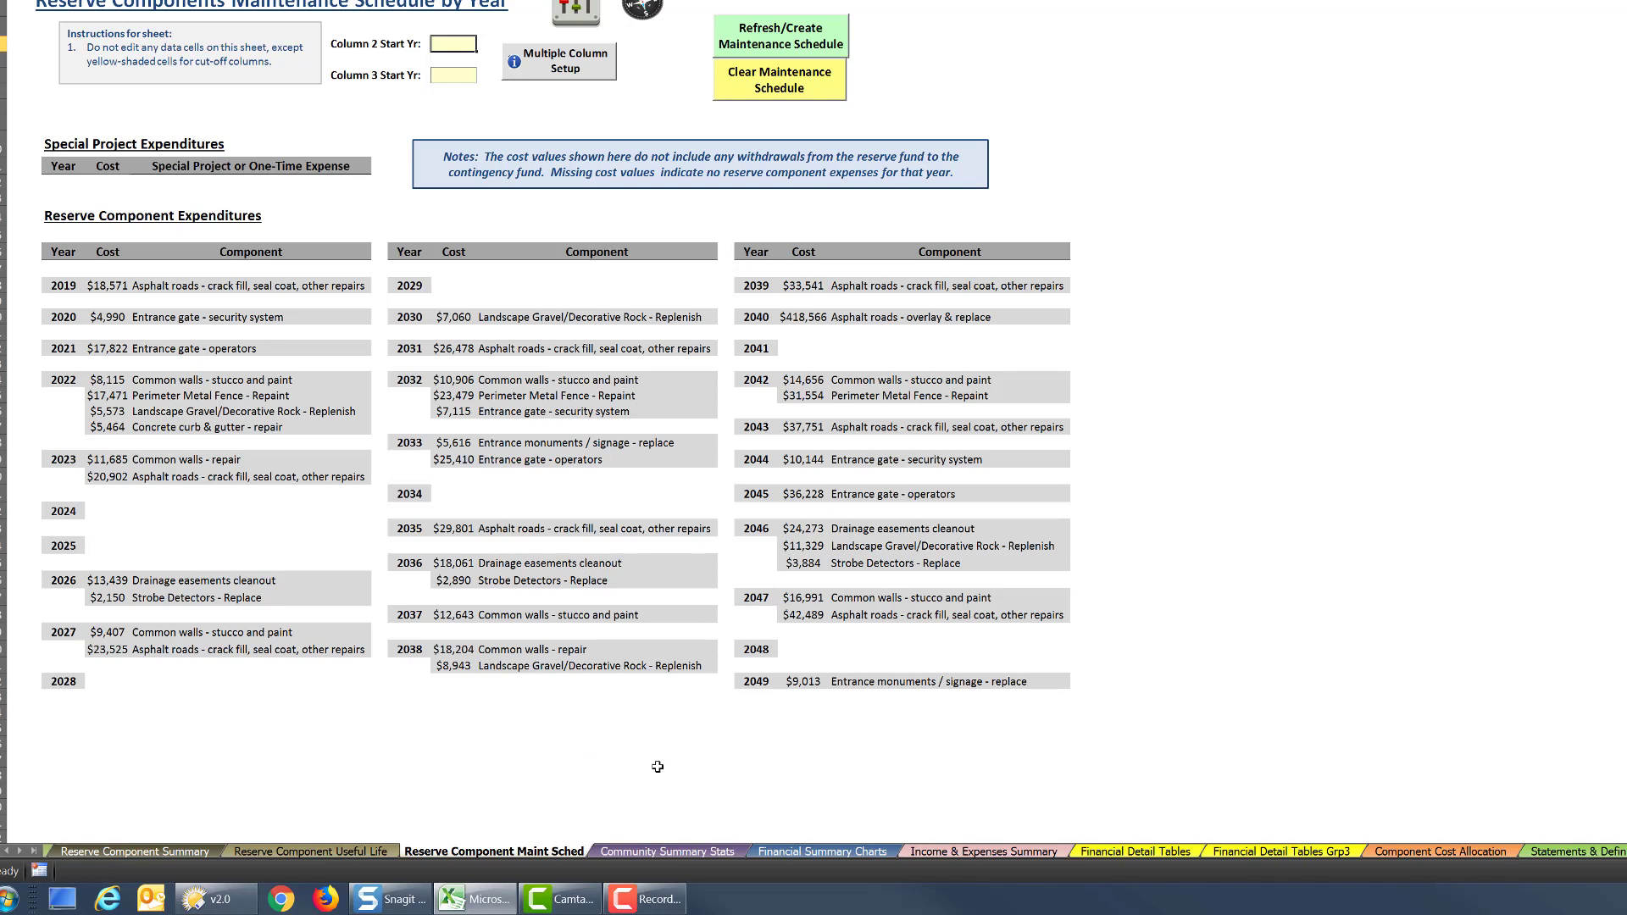
{"action": "left_click", "coordinate": [1019, 852]}
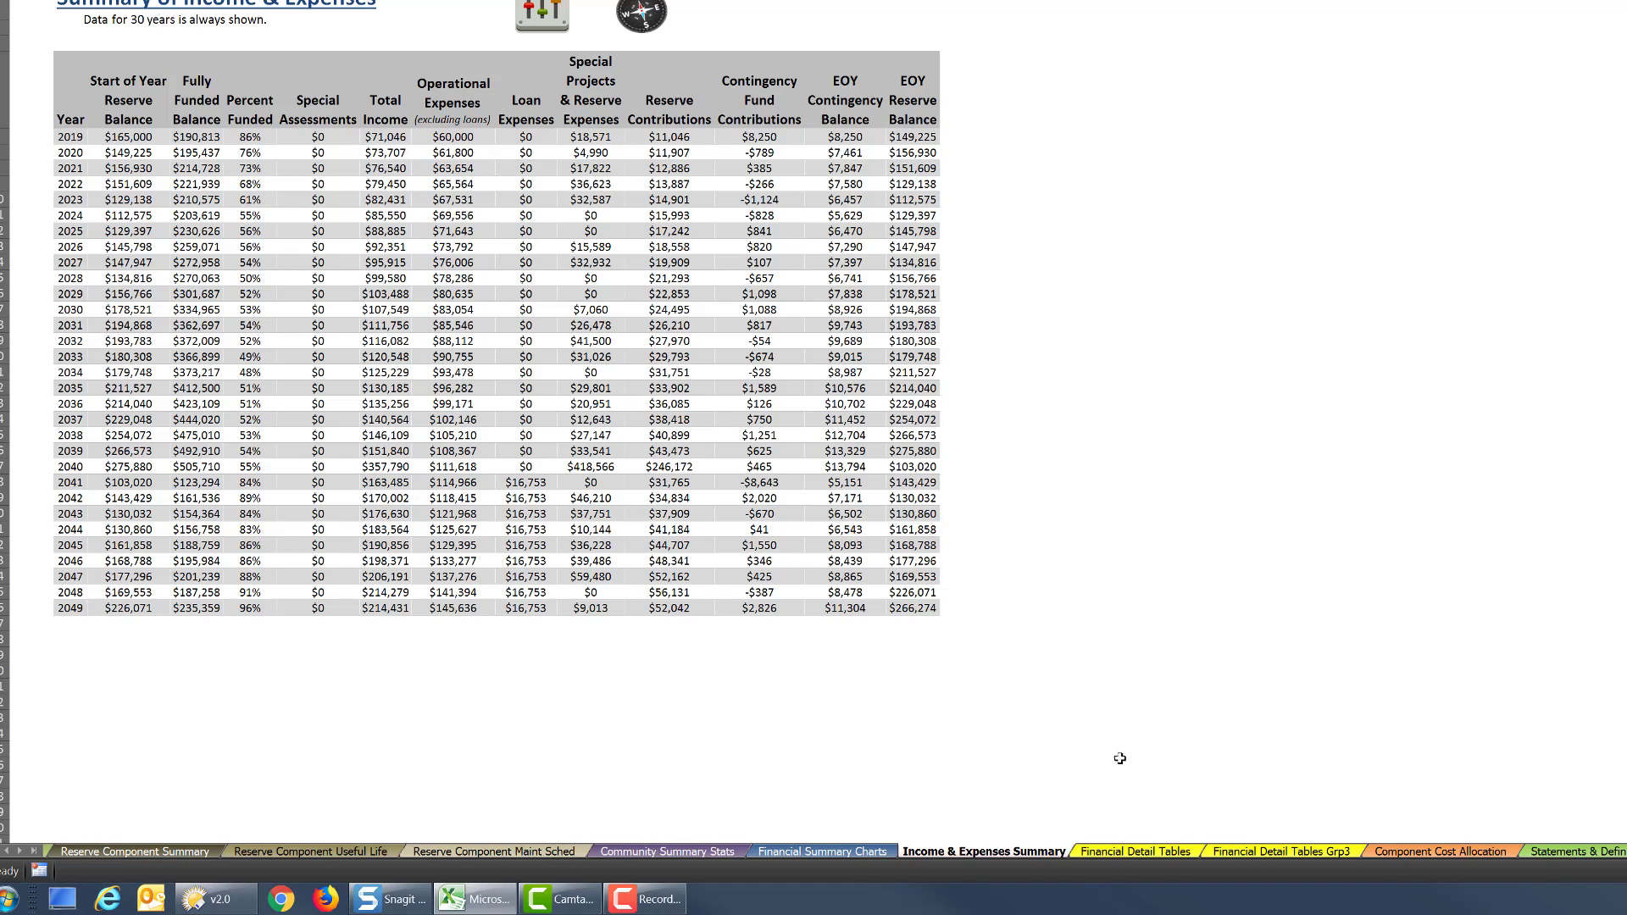
{"action": "left_click", "coordinate": [1168, 851]}
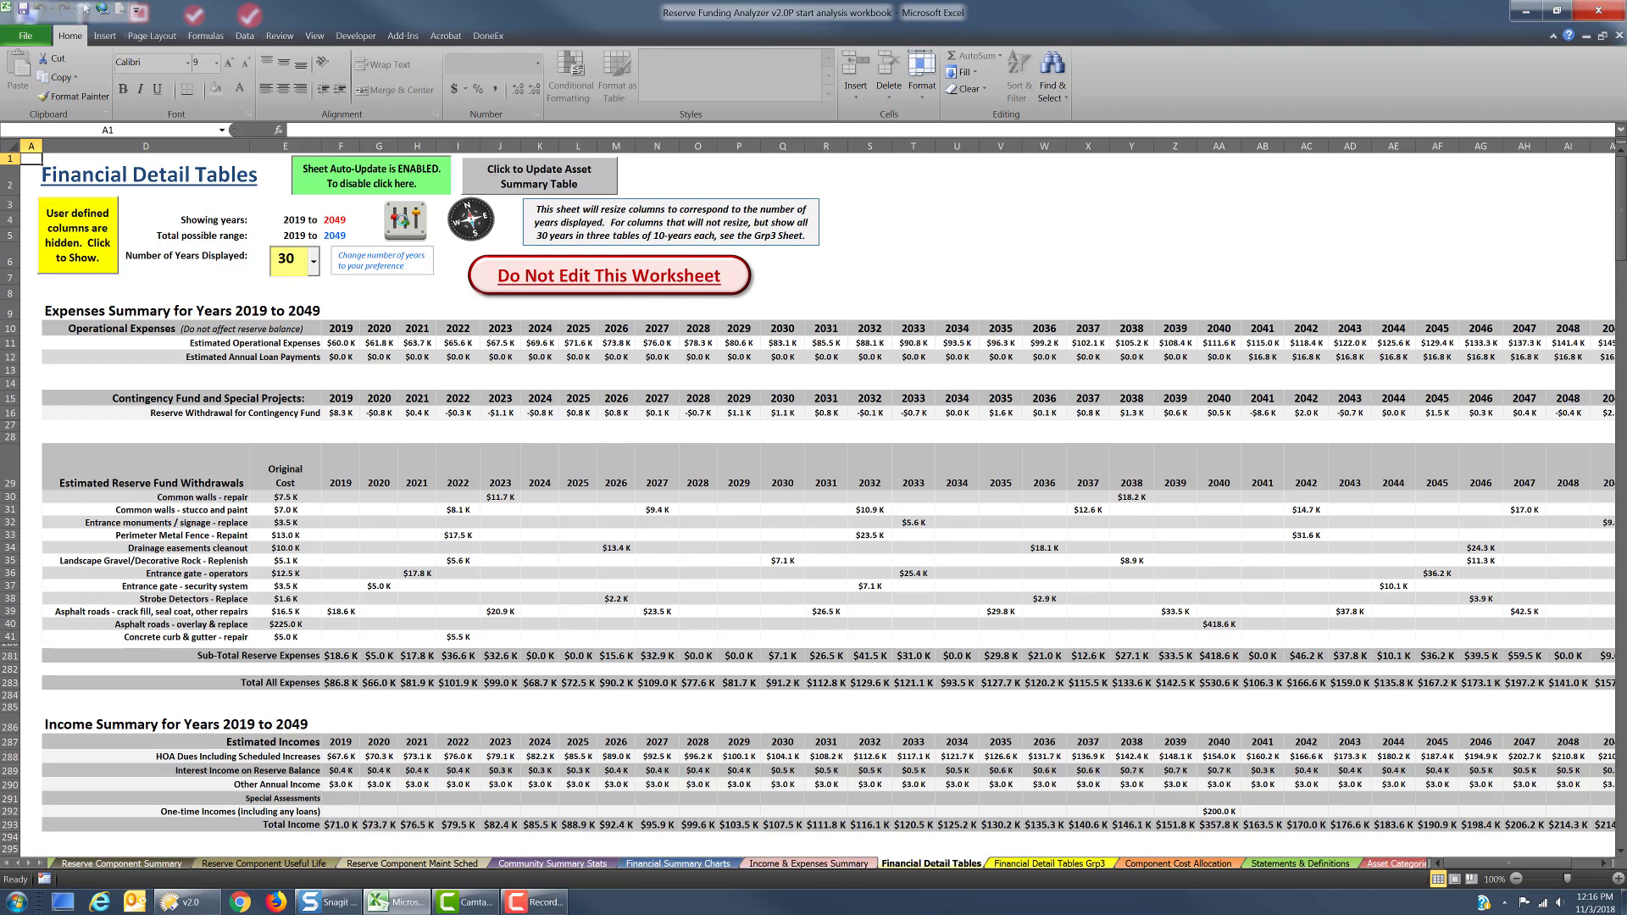
Open the control panel, link its buttons to the worksheets, and use it to return to the Home worksheet
{"action": "left_click", "coordinate": [405, 218]}
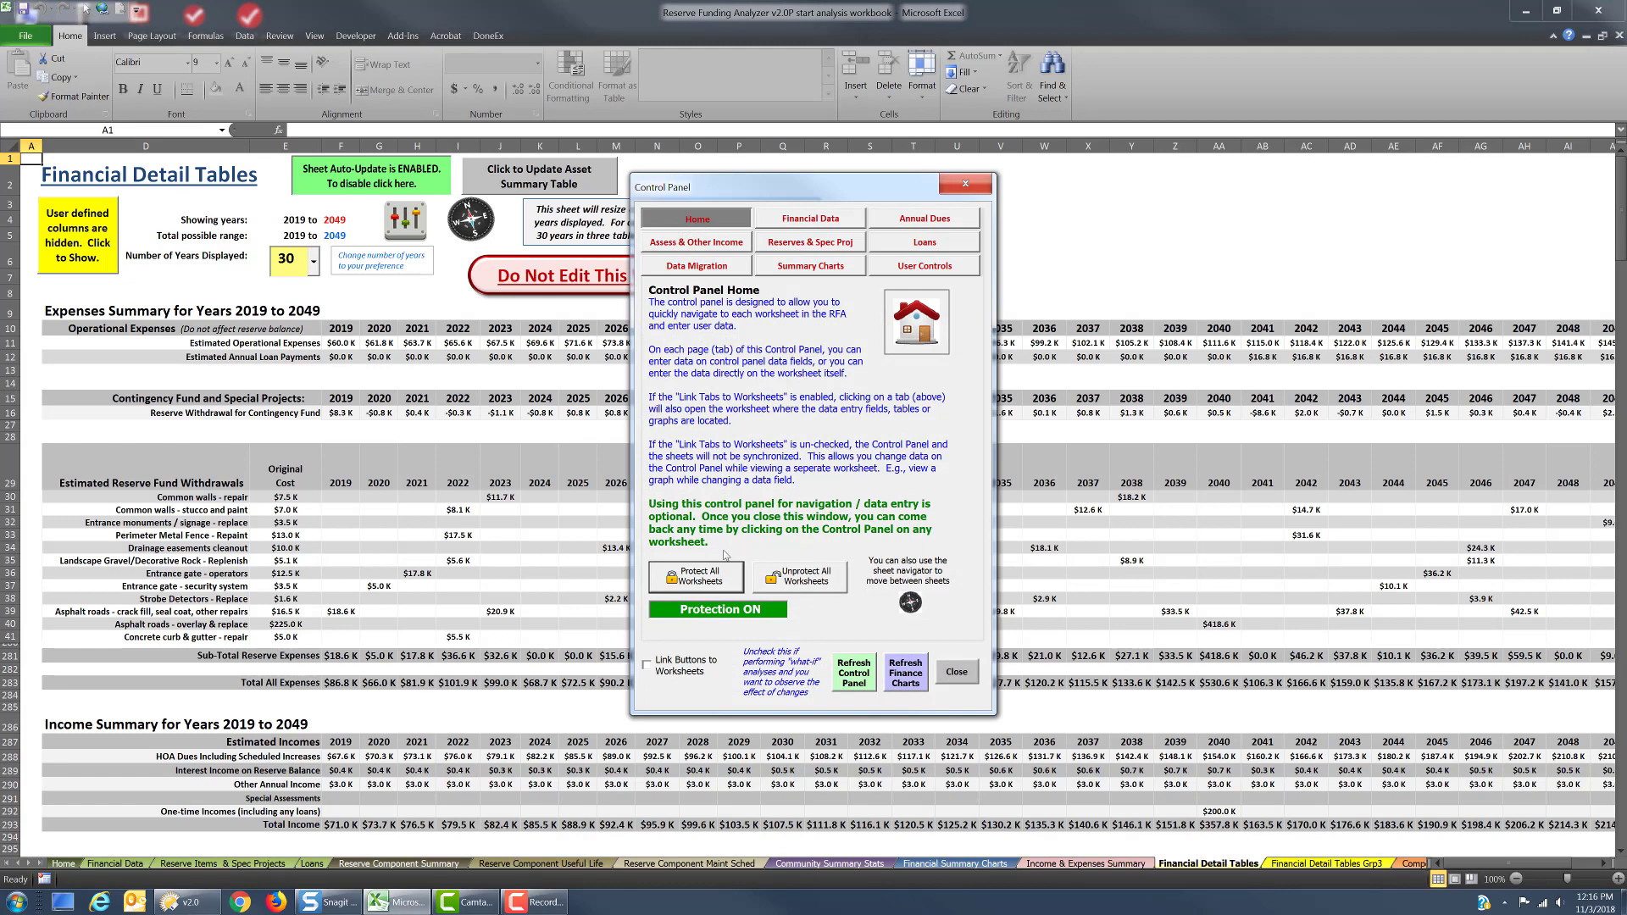
{"action": "left_click", "coordinate": [681, 661]}
{"action": "left_click", "coordinate": [716, 225]}
{"action": "left_click", "coordinate": [790, 220]}
{"action": "left_click", "coordinate": [710, 223]}
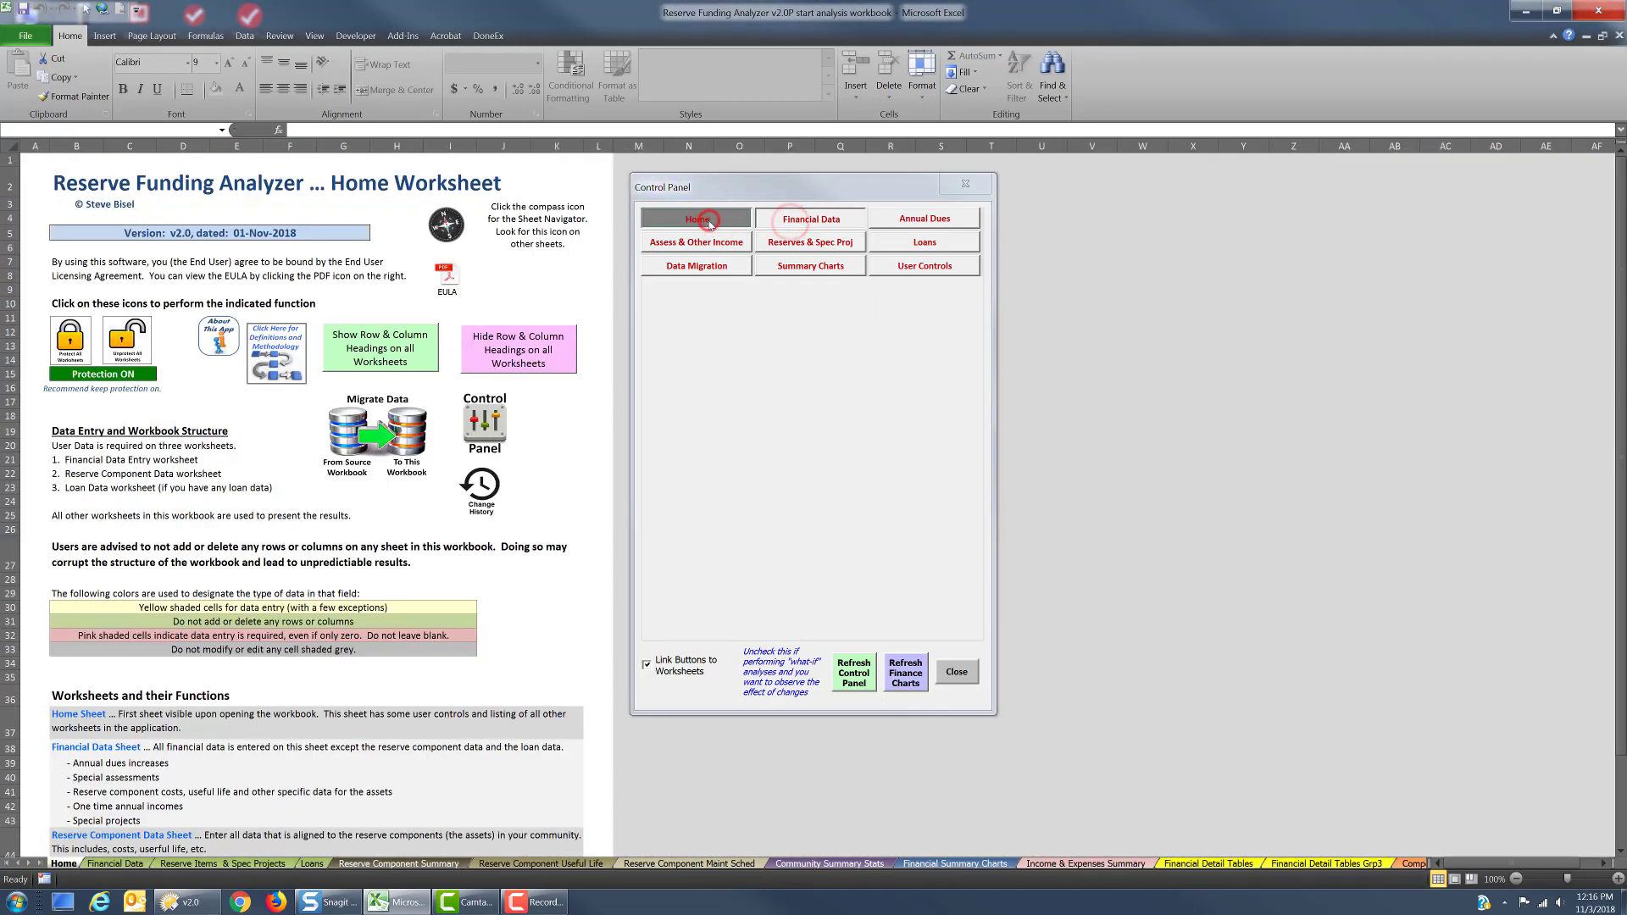